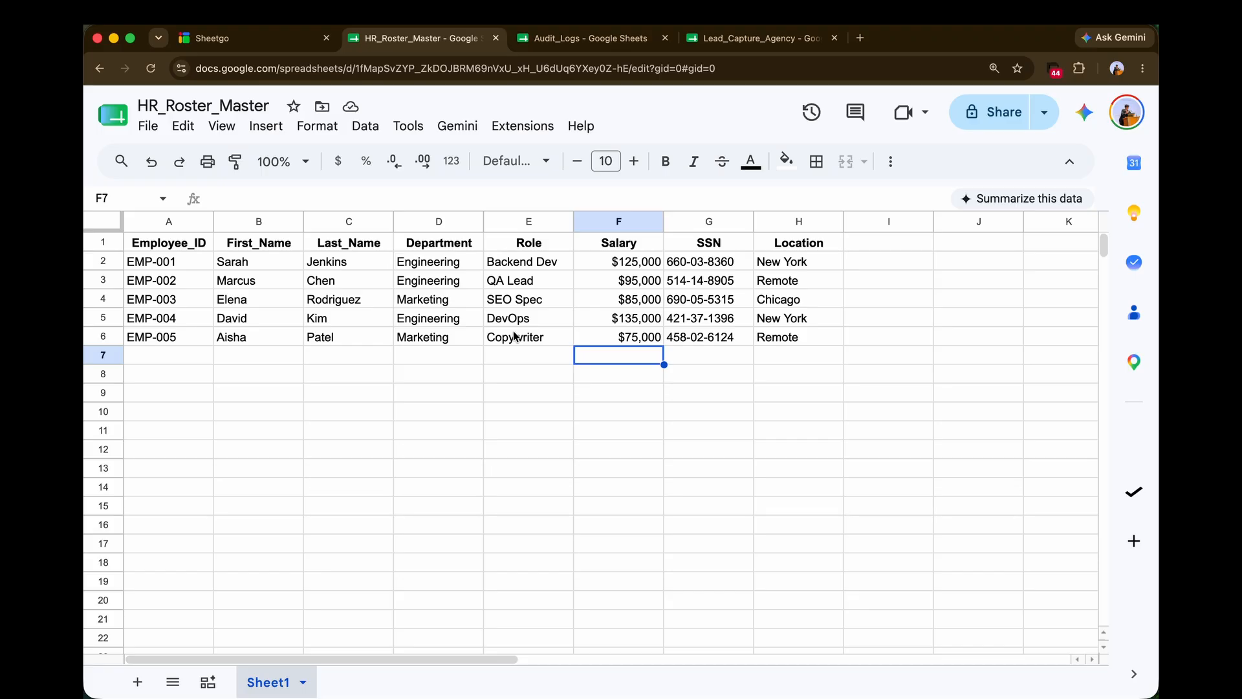
Examine the Salary and SSN data of all employees in the HR_Roster_Master sheet
drag(709, 262, 709, 336)
drag(617, 261, 621, 336)
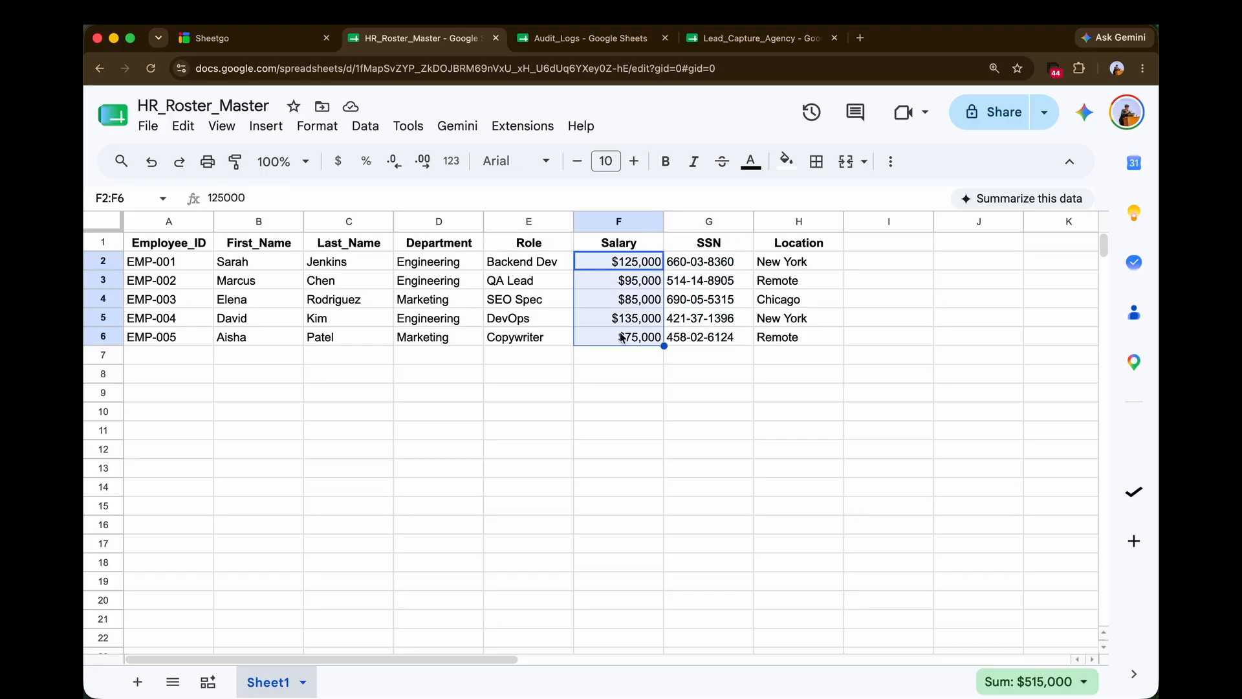
drag(729, 268, 717, 335)
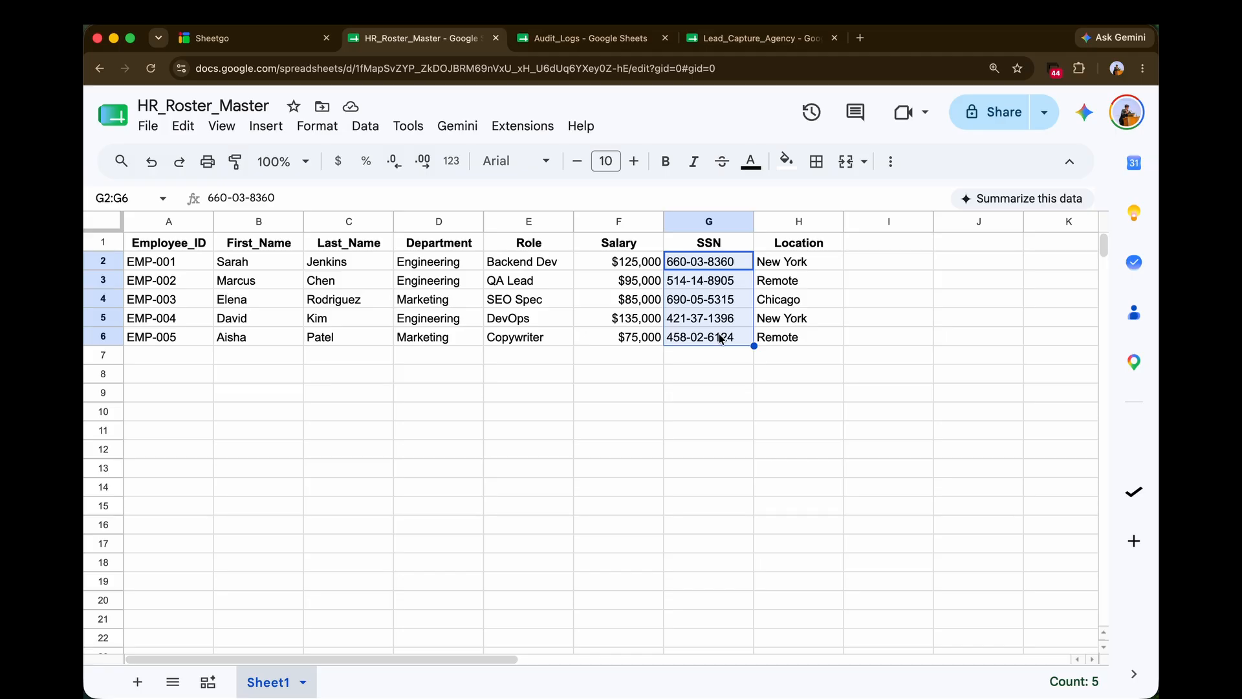
click(765, 341)
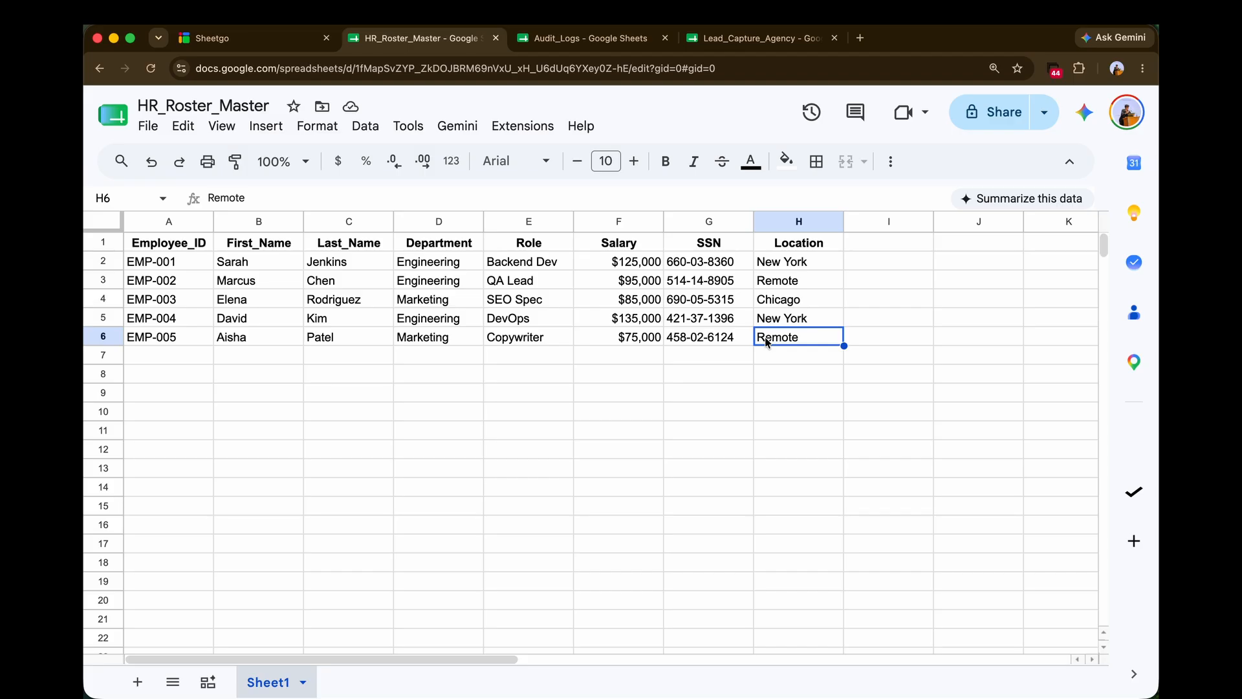
Switch to Sheetgo and create a new blank workflow
click(271, 52)
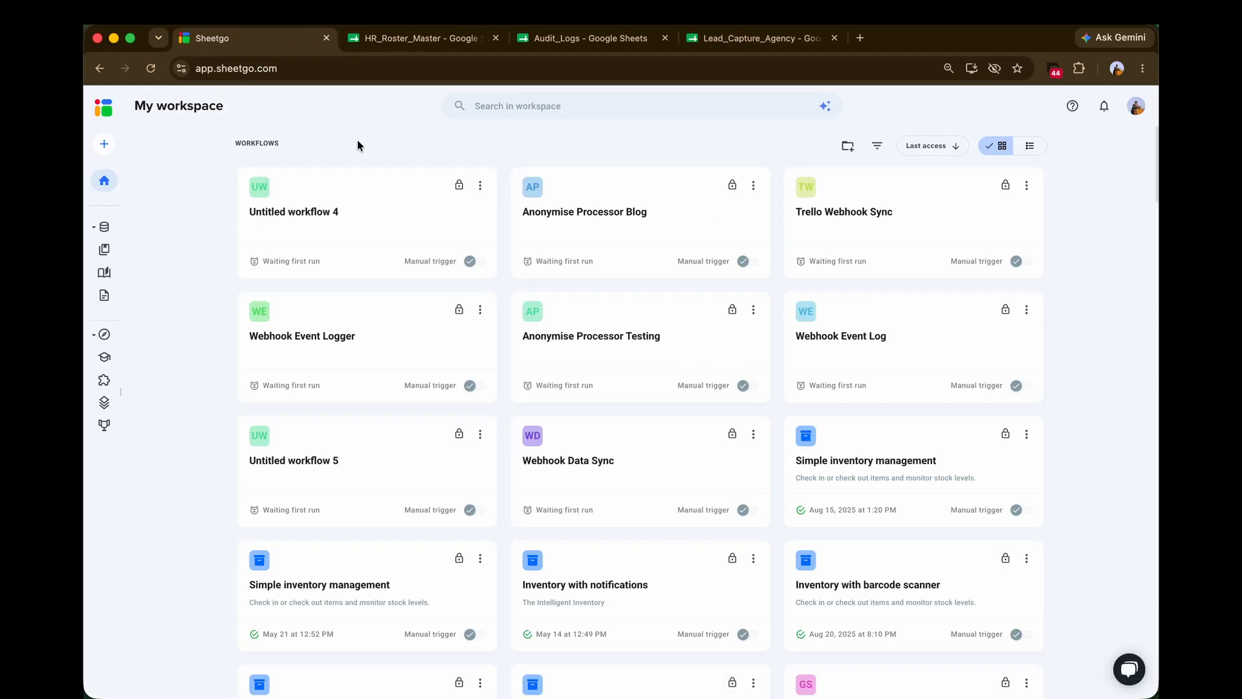
key(super+equal)
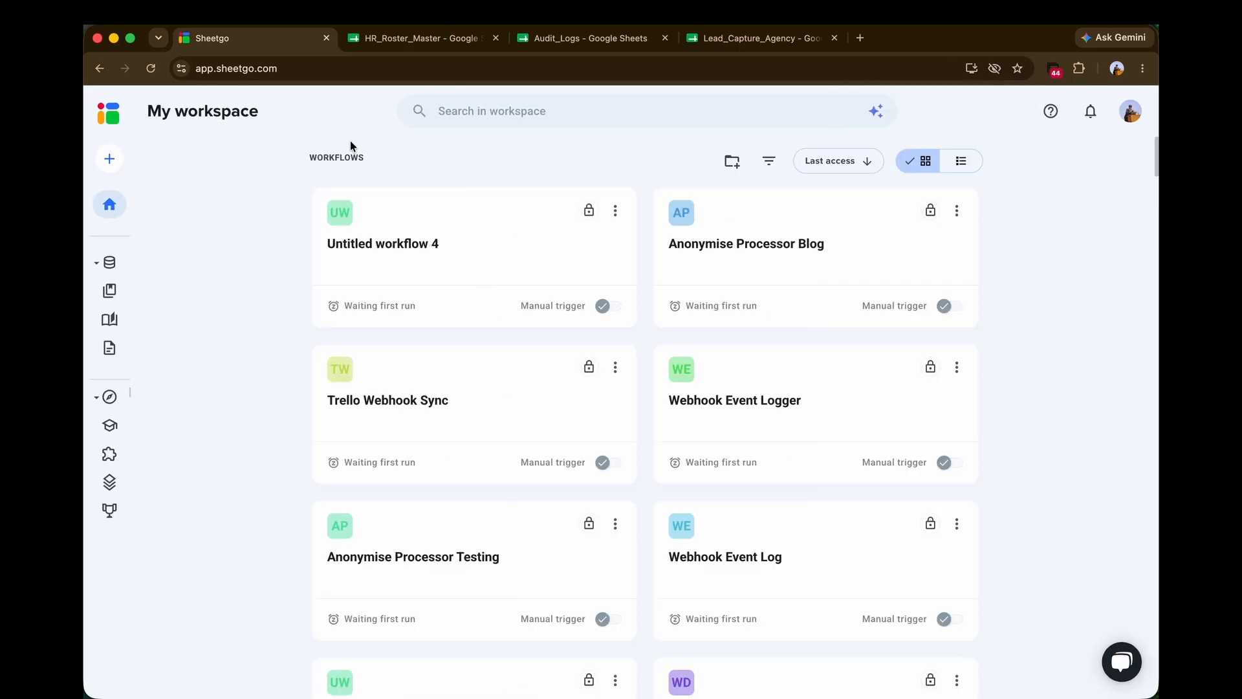
click(116, 167)
click(144, 187)
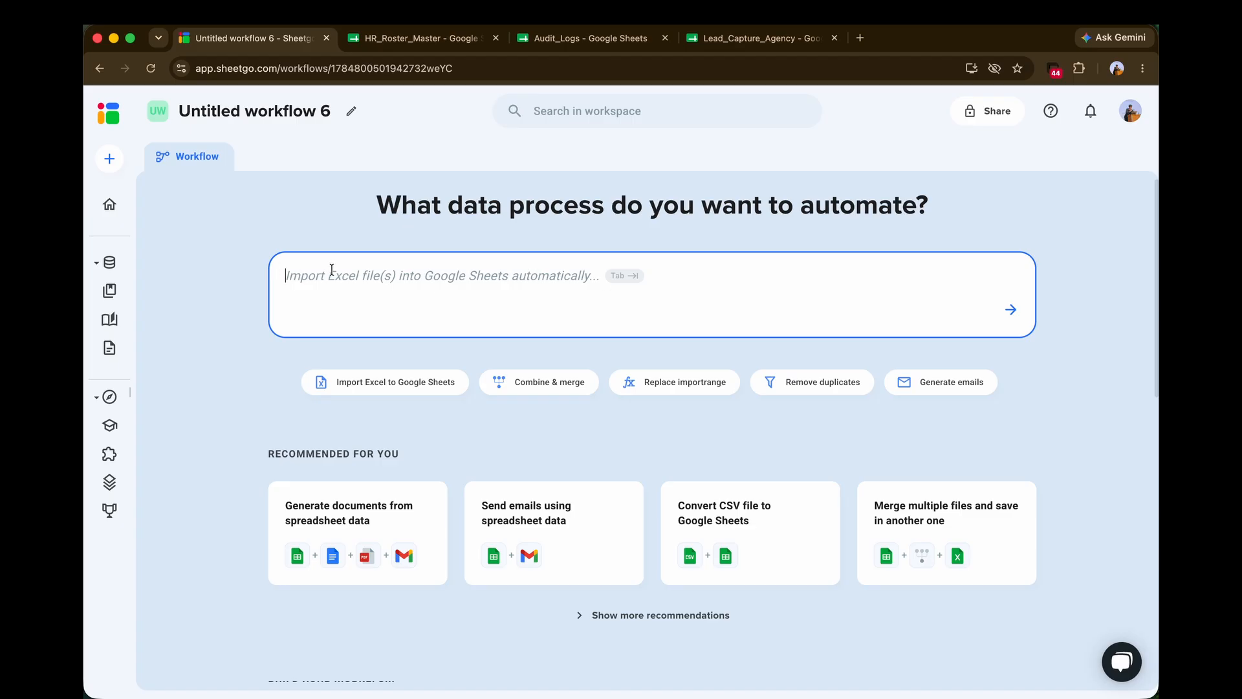
scroll(679, 305, down, 5)
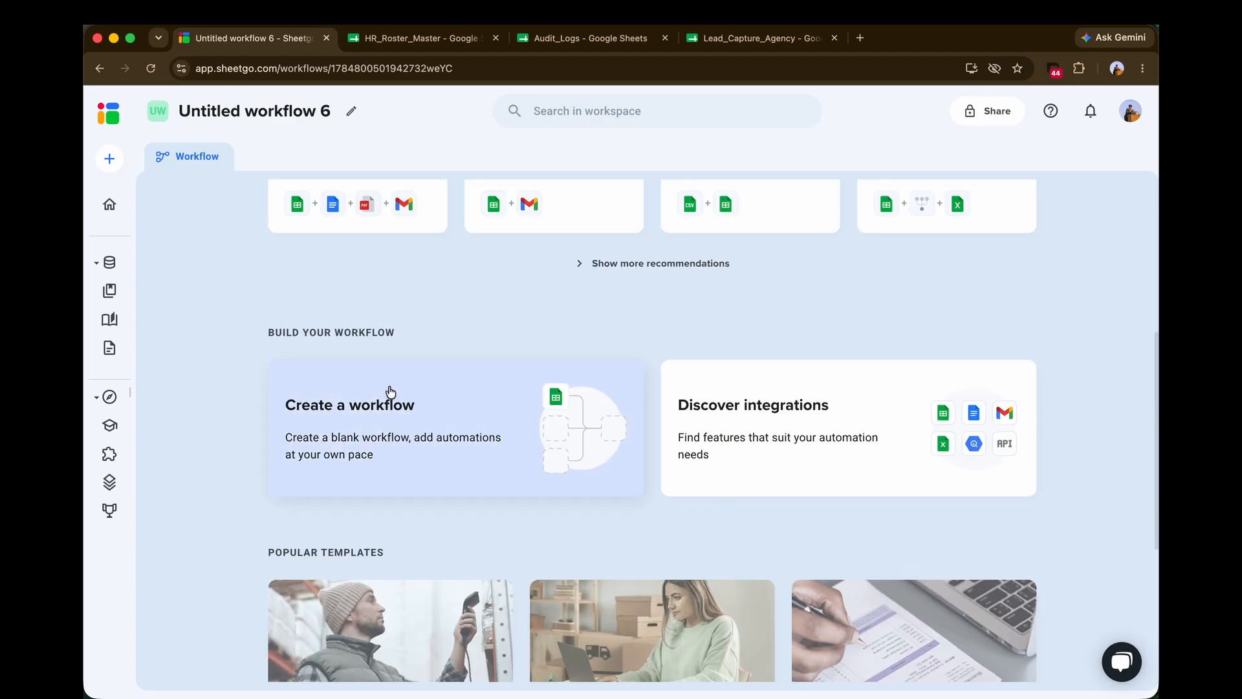
click(390, 391)
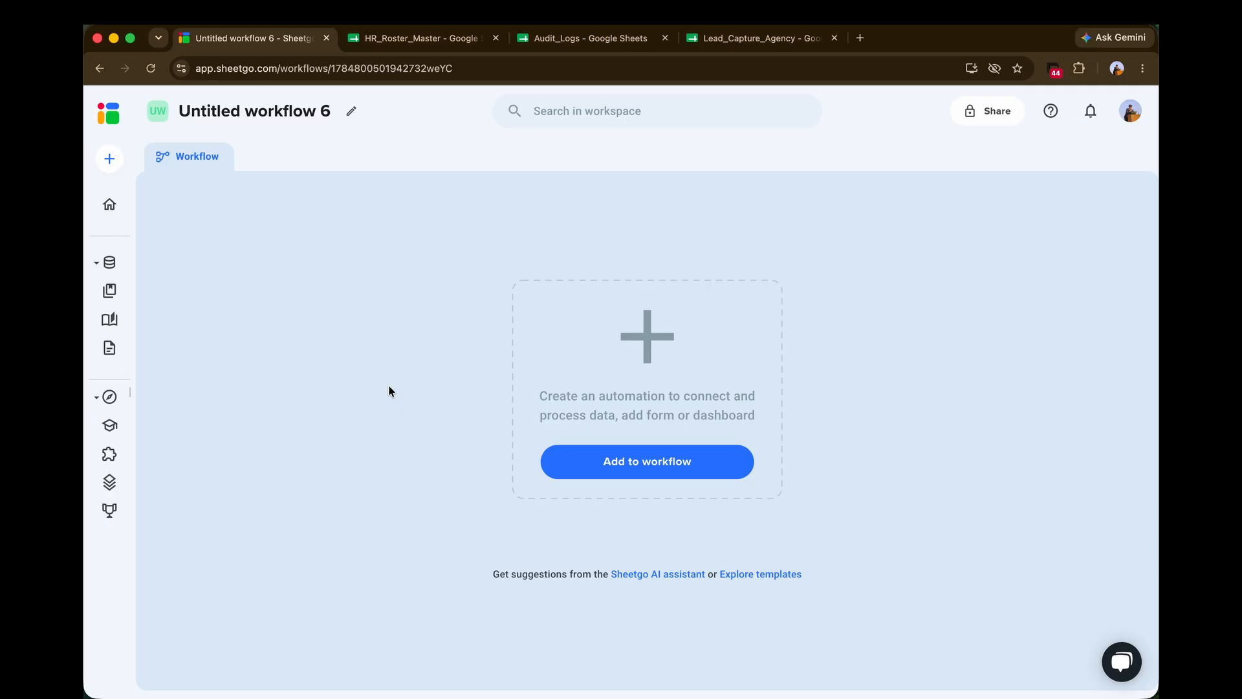
Add an automation to the workflow with the Google Sheets file HR_Roster_Master as its source
click(666, 460)
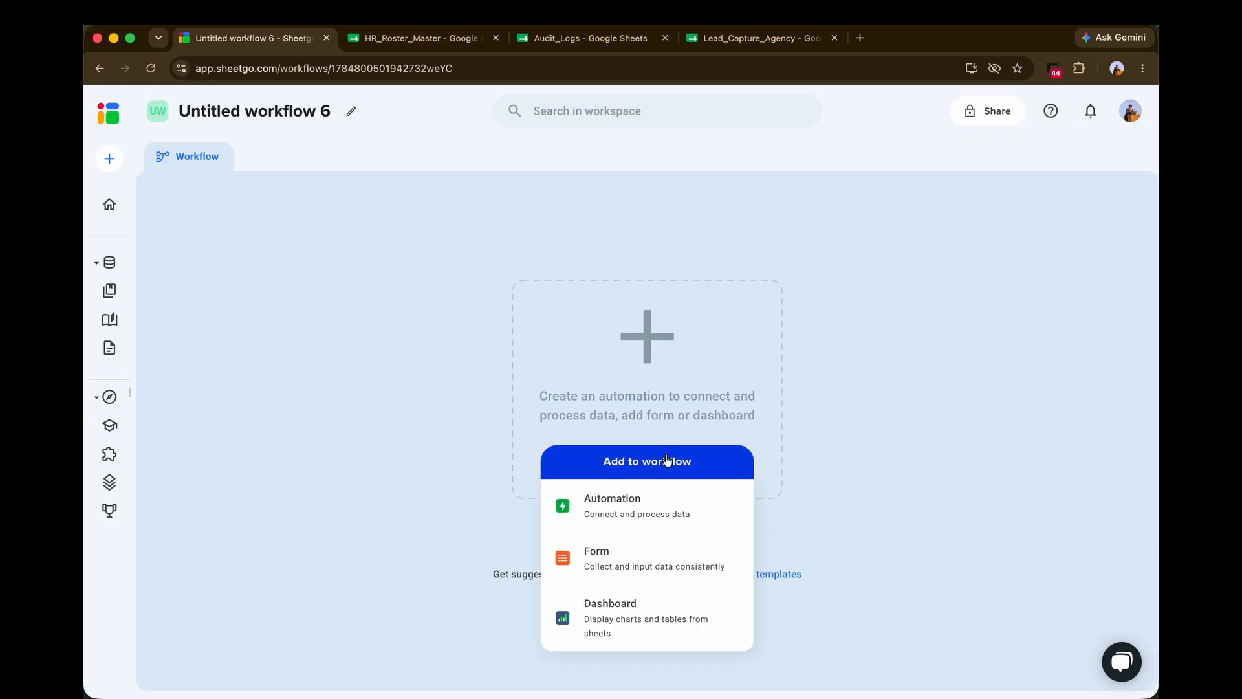
click(637, 515)
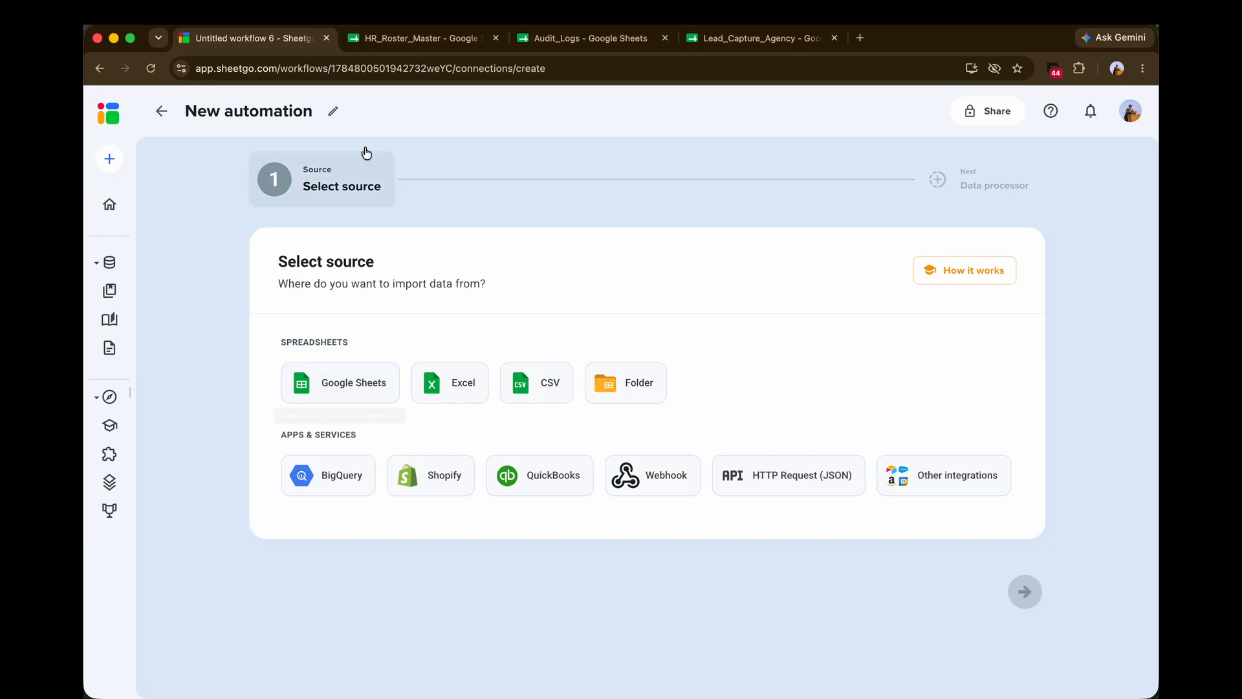
click(355, 385)
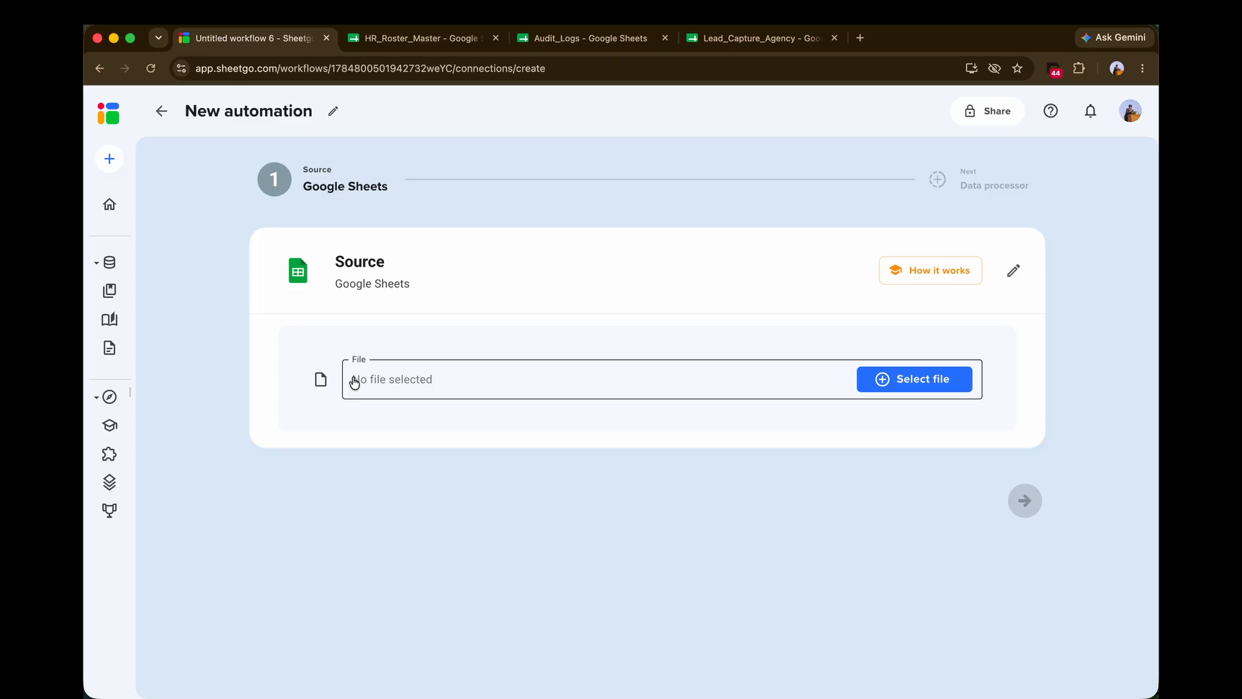
click(948, 383)
text(HR_Roster_Master)
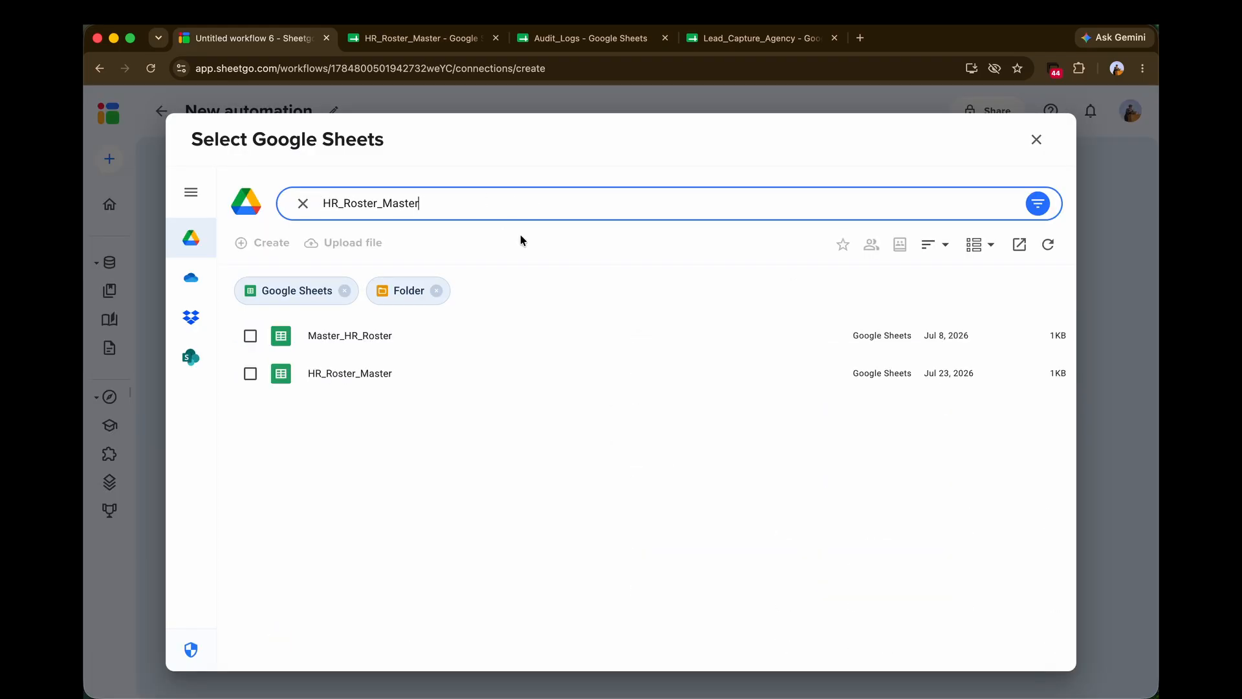
click(458, 371)
click(1031, 650)
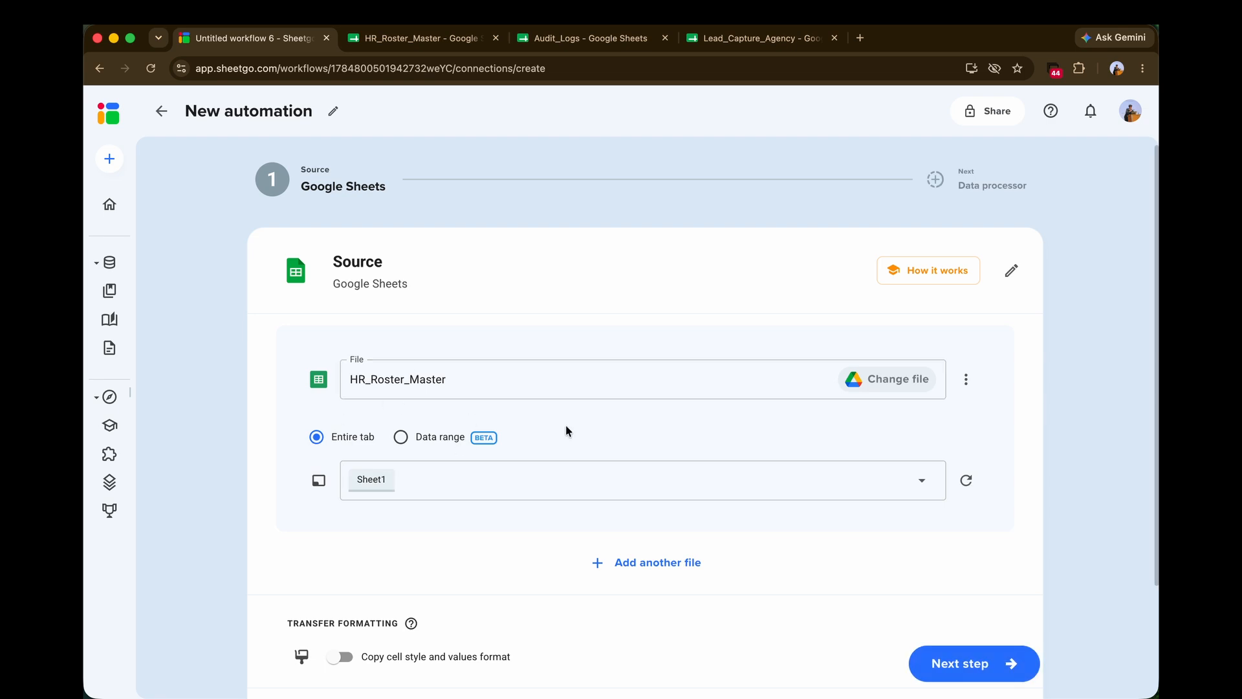
Confirm Sheet1 as the source tab and proceed to the data processor selection
click(644, 484)
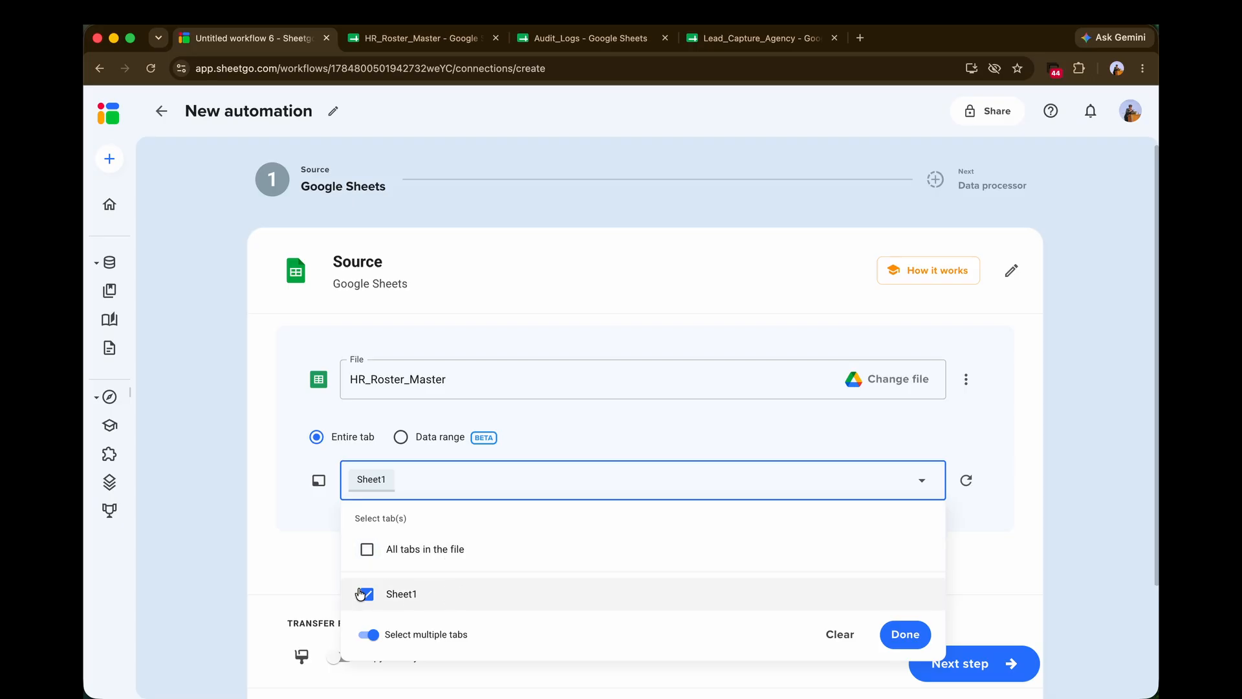
click(904, 631)
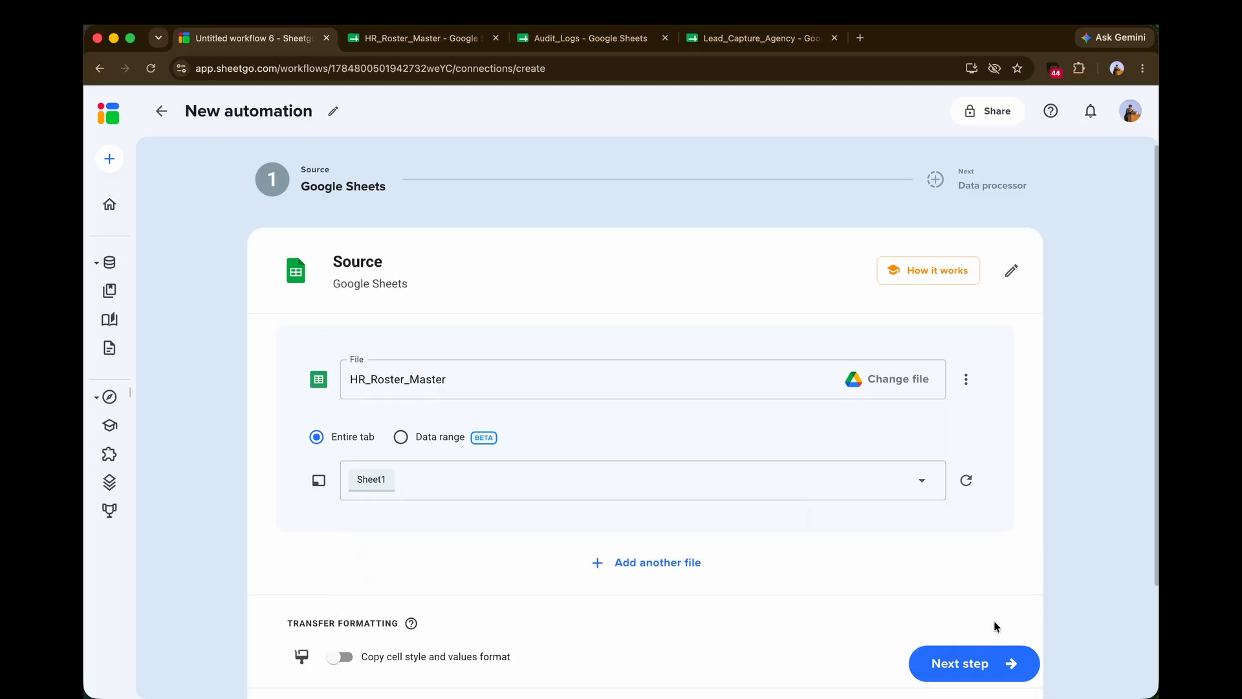
click(988, 659)
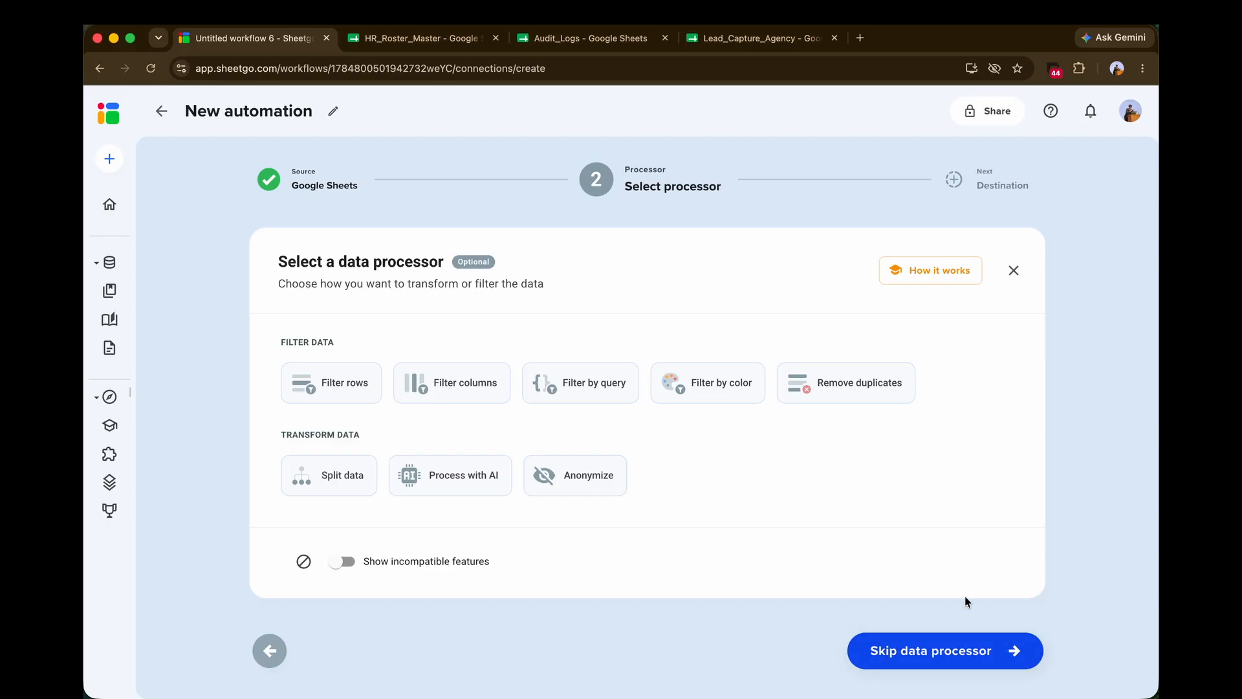
Add the Anonymize processor and choose the Custom mode that configures masking per column
click(611, 481)
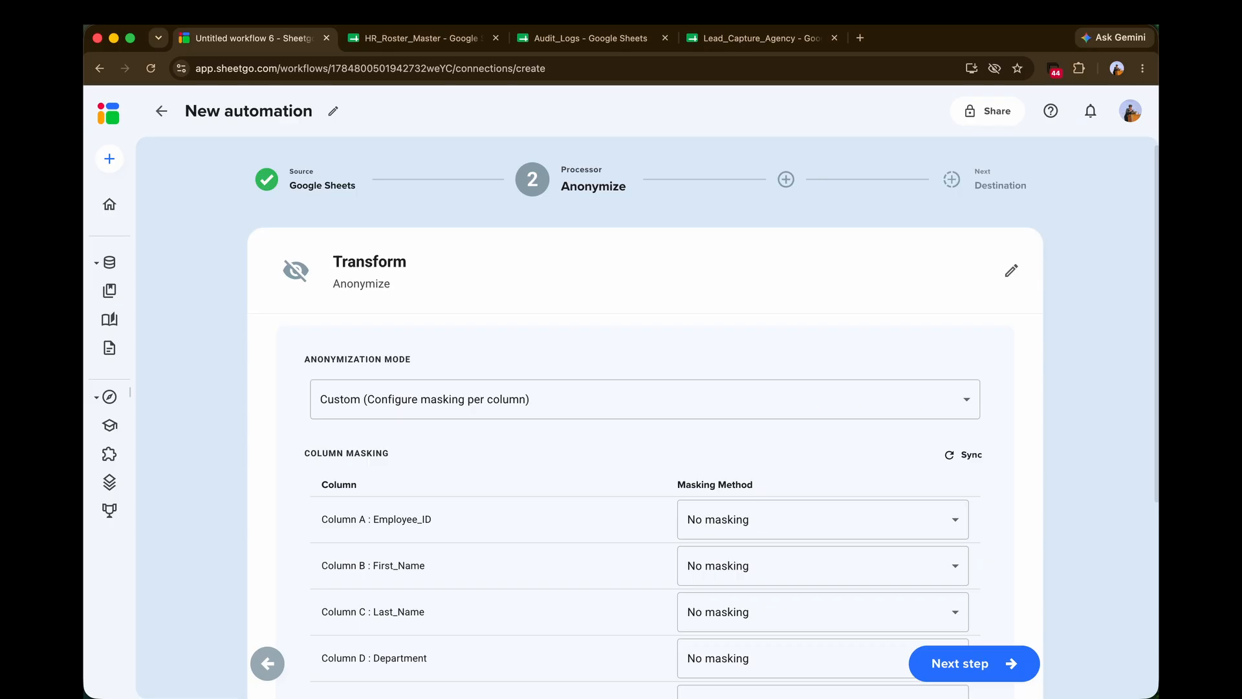
scroll(756, 395, down, 2)
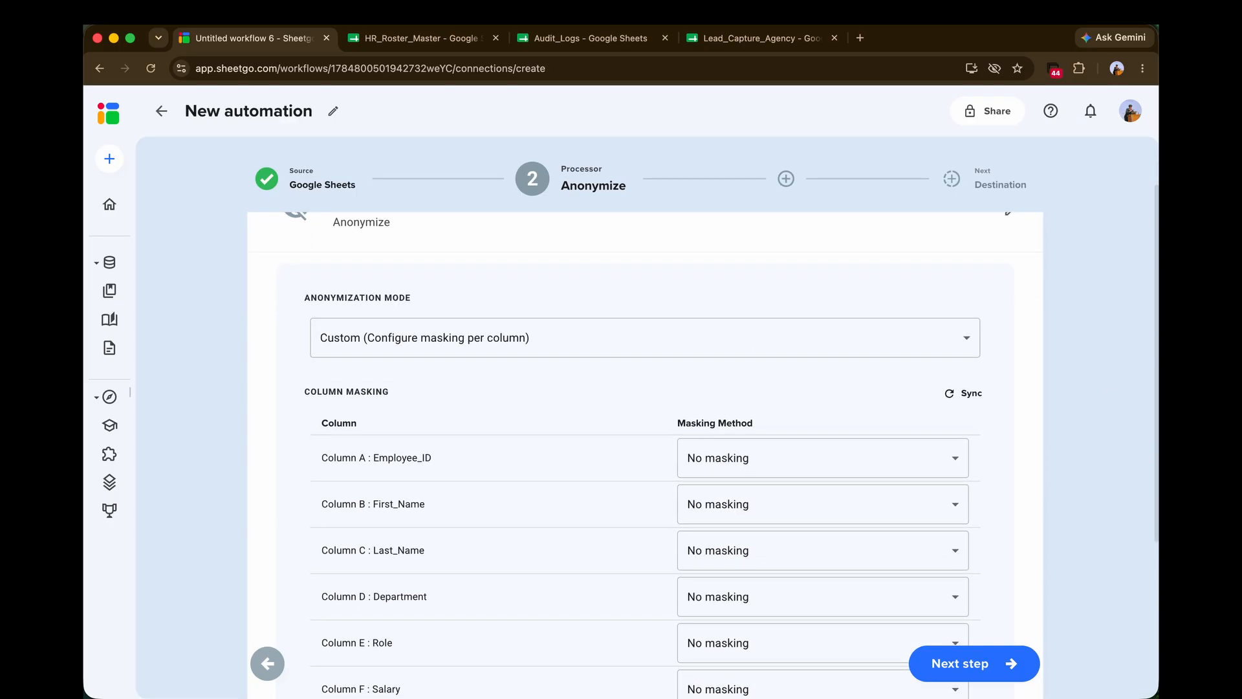
scroll(550, 388, up, 2)
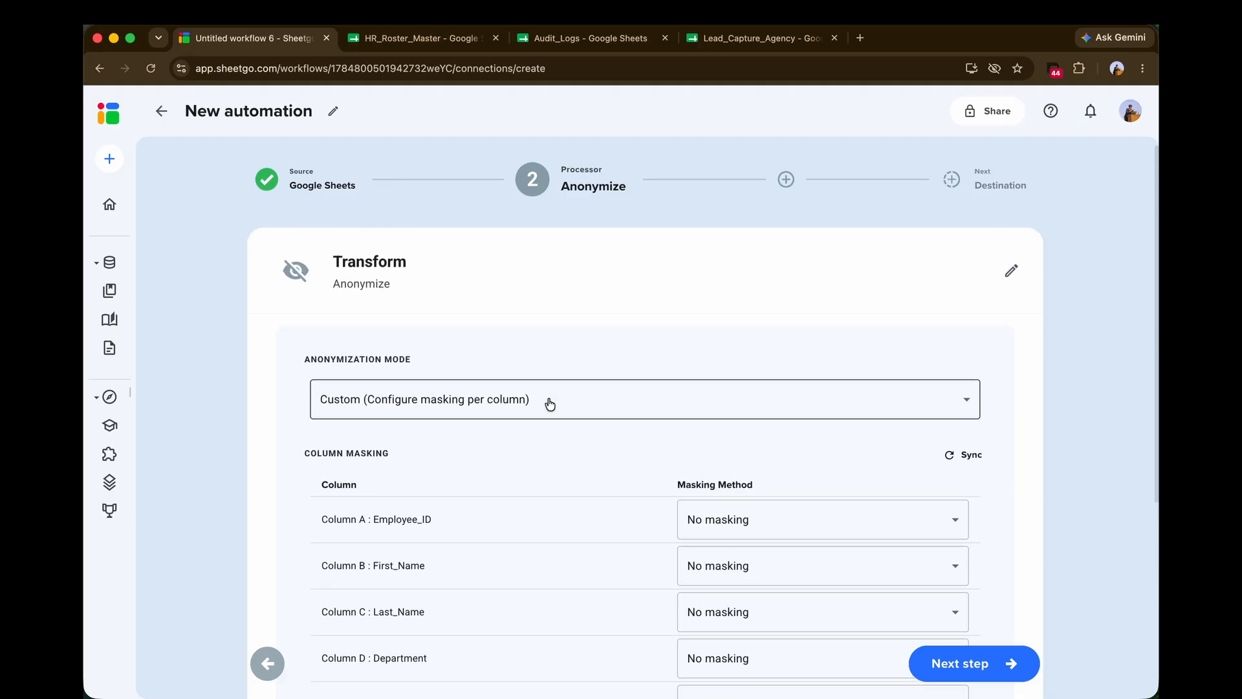
click(549, 404)
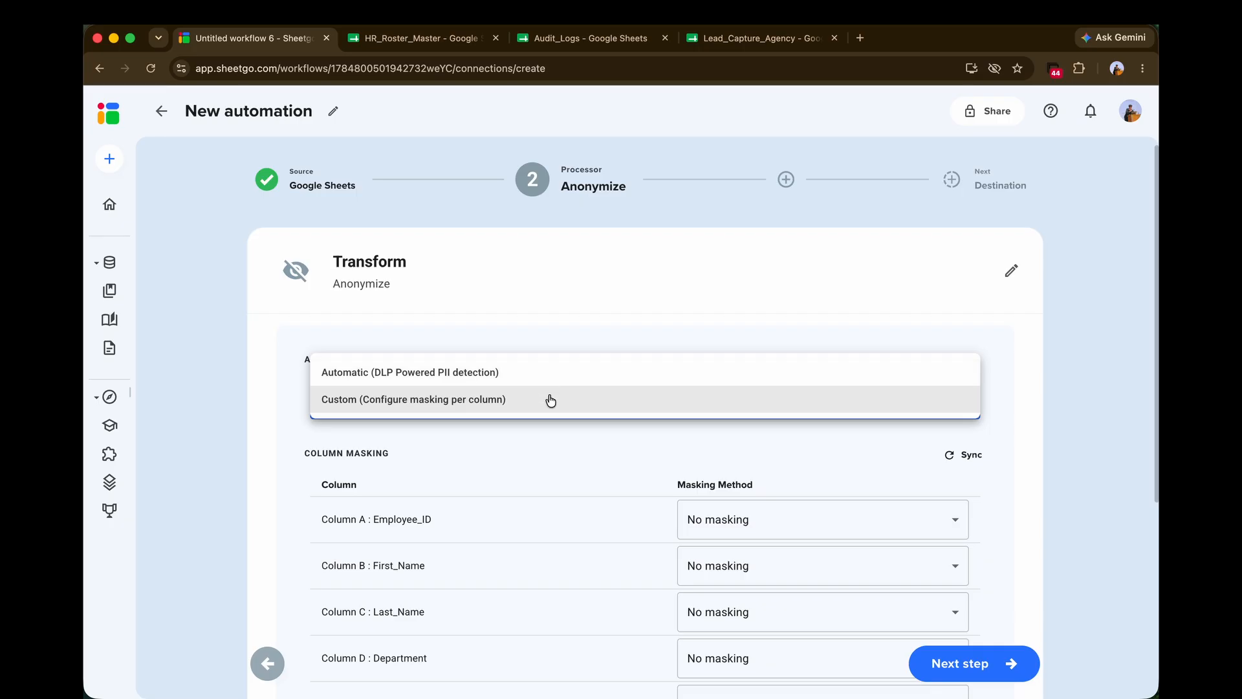
click(517, 406)
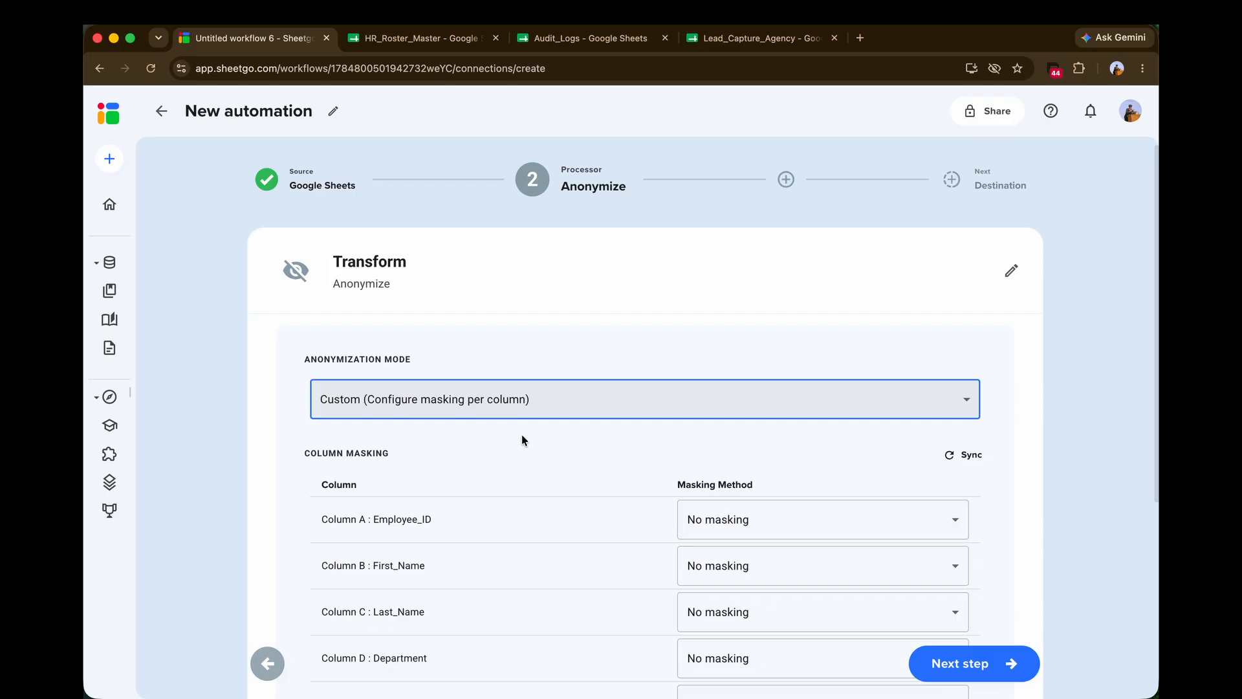
Set the masking method of the Salary column to Redact
scroll(809, 518, down, 2)
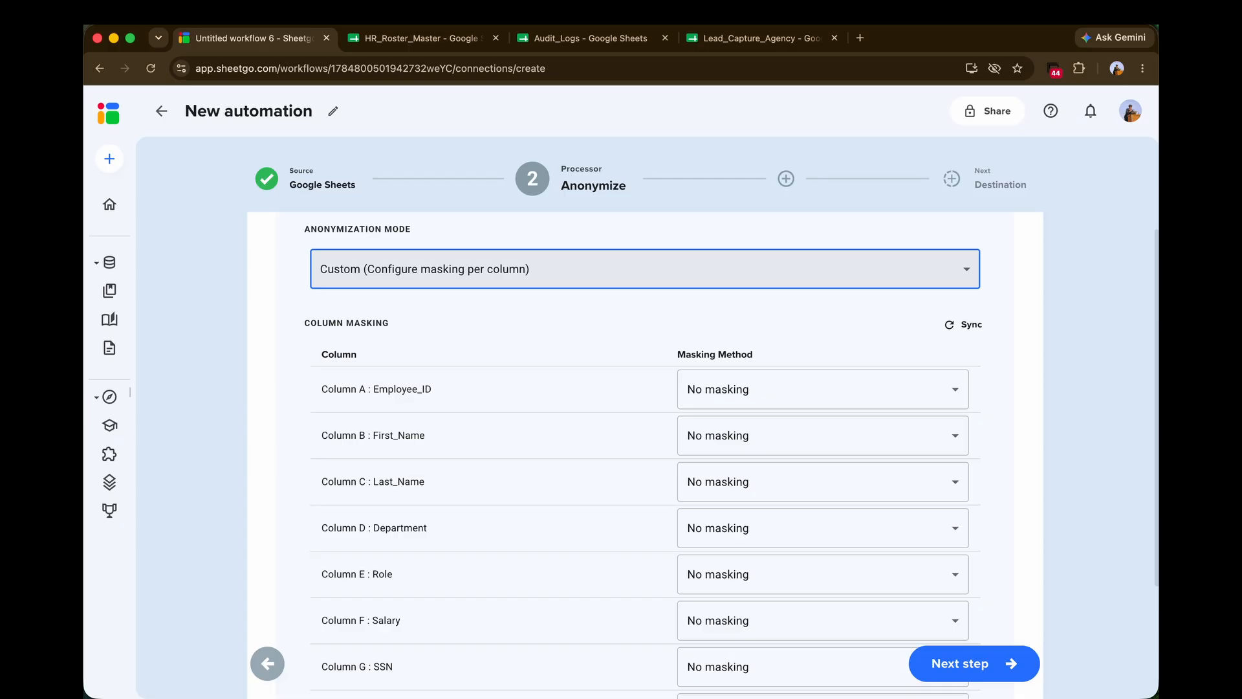
scroll(557, 382, down, 1)
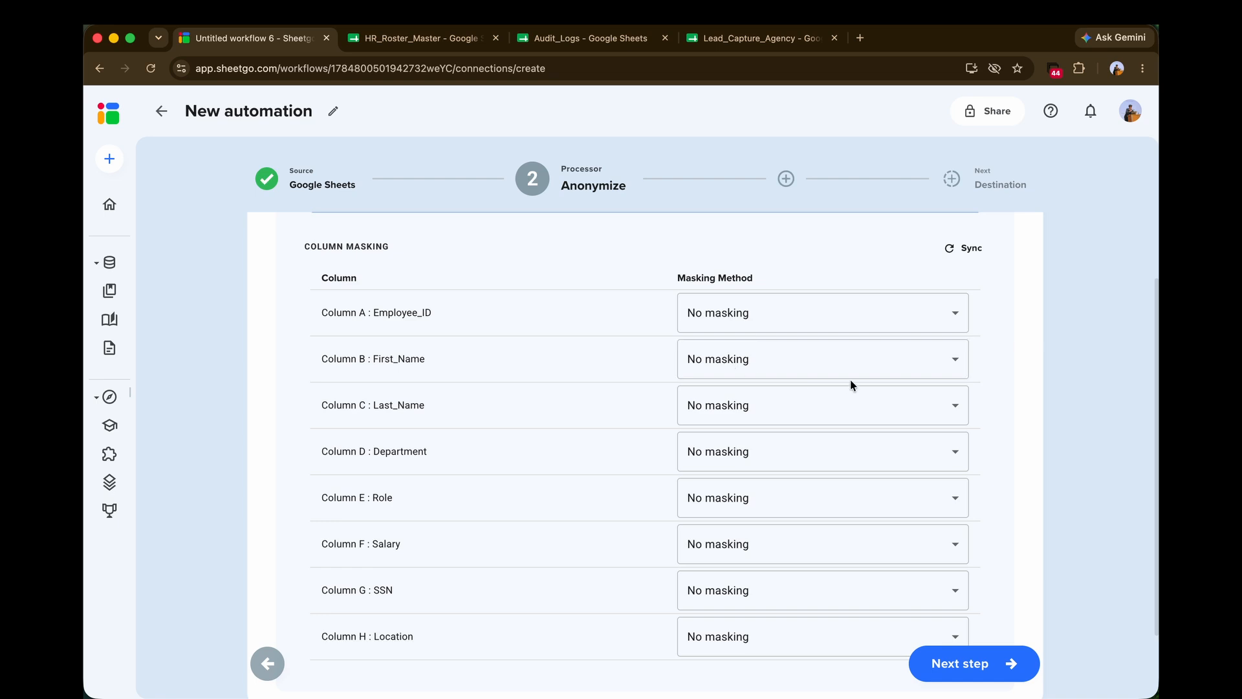
scroll(850, 381, down, 1)
drag(277, 517, 469, 532)
click(469, 532)
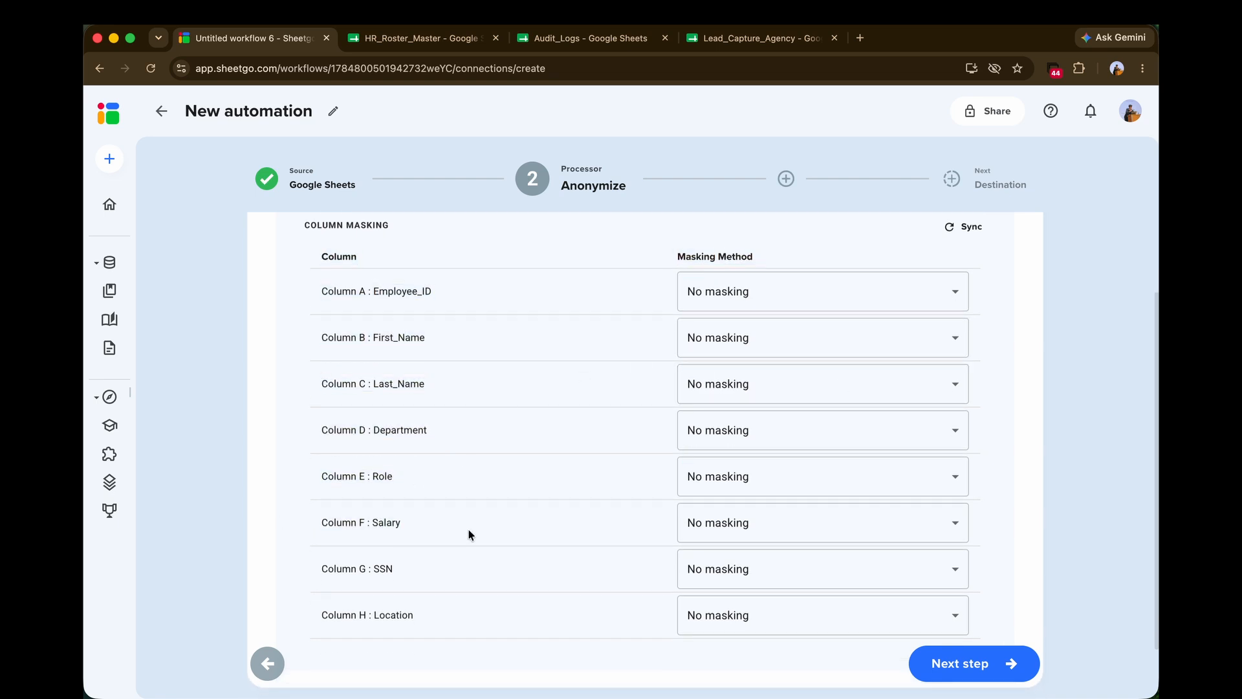
click(763, 527)
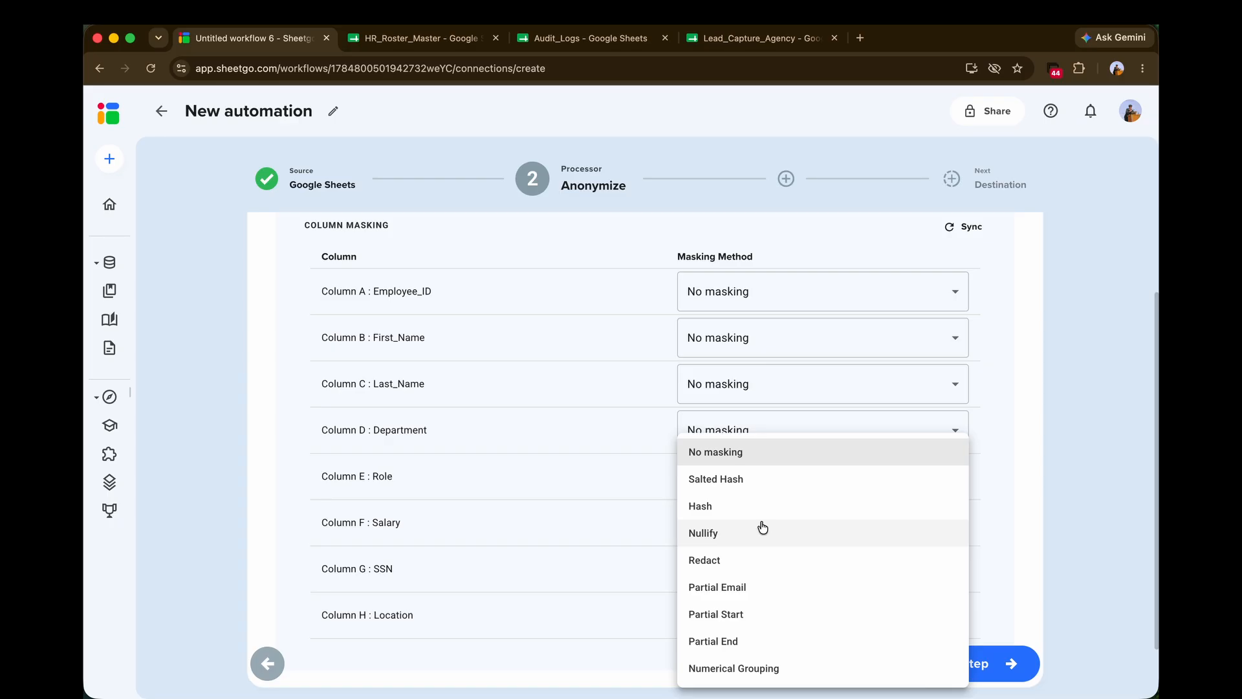
click(715, 559)
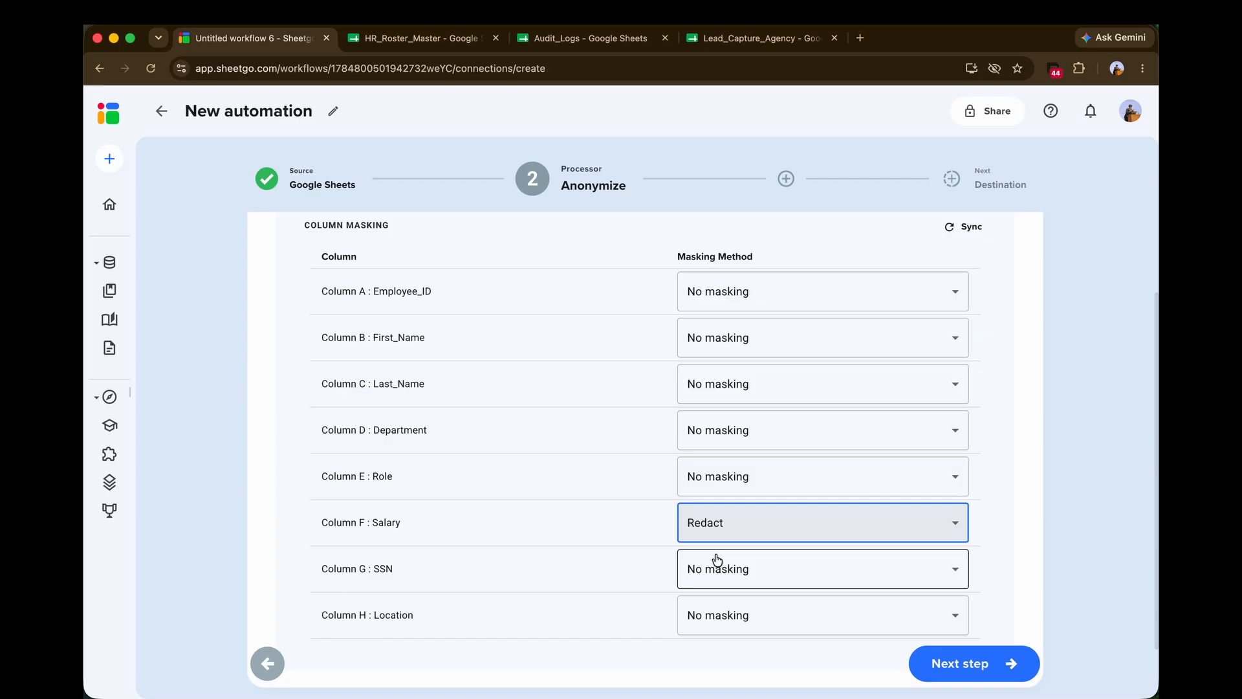
Set the masking method of the SSN column to Partial End and proceed to the destination selection
scroll(717, 559, down, 1)
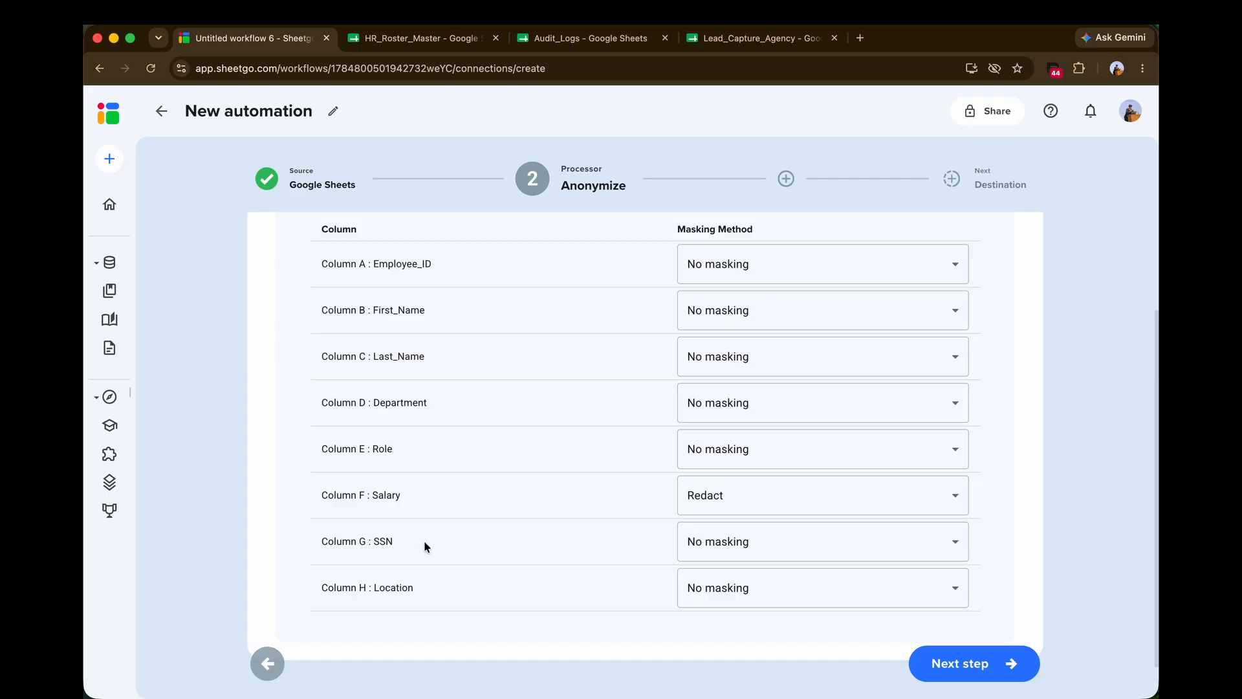
click(749, 541)
click(732, 642)
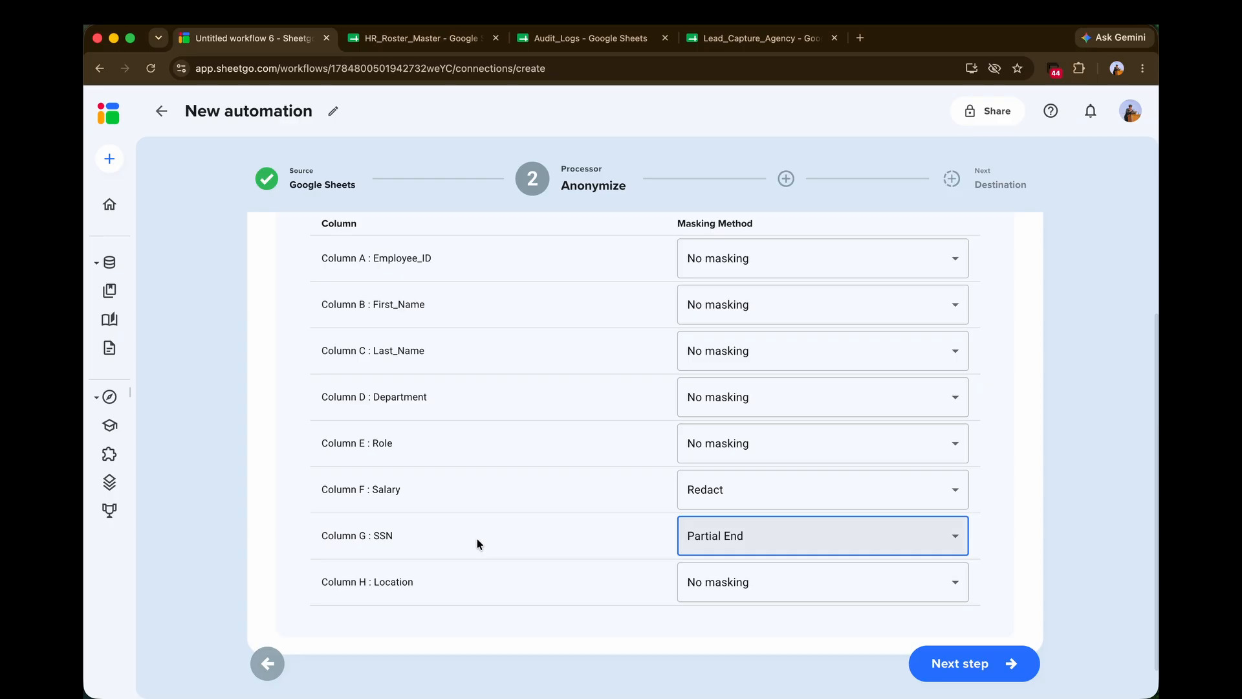
click(1041, 553)
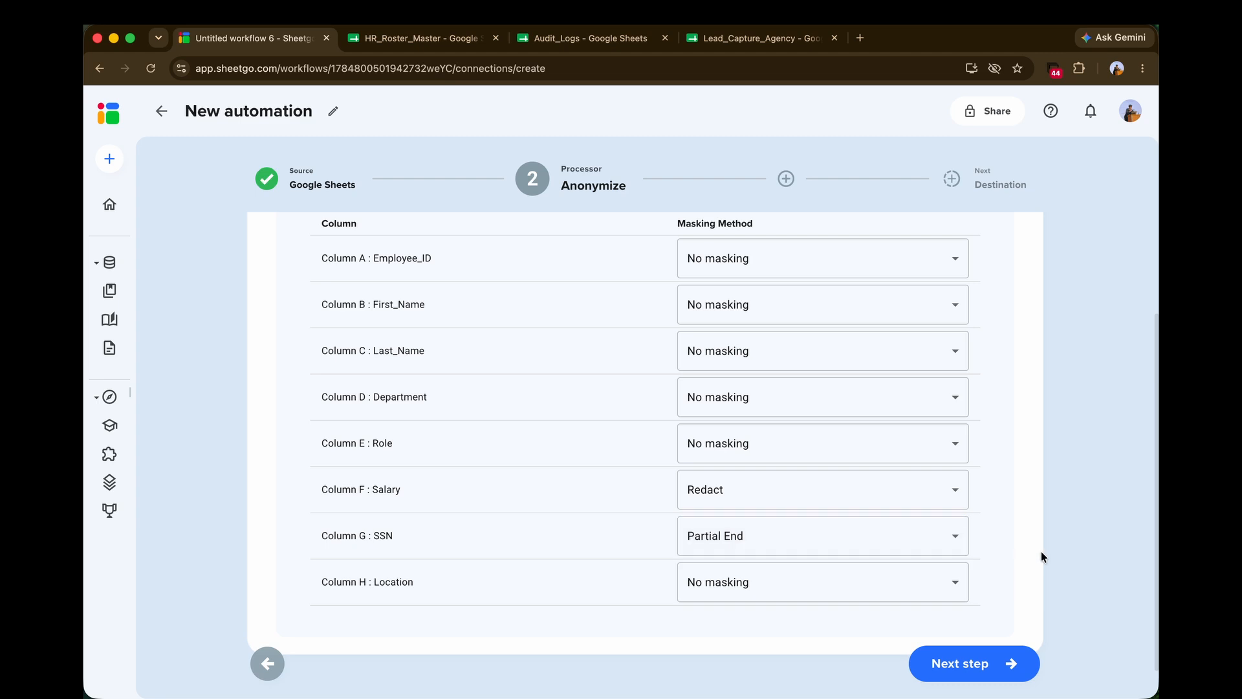
click(1005, 665)
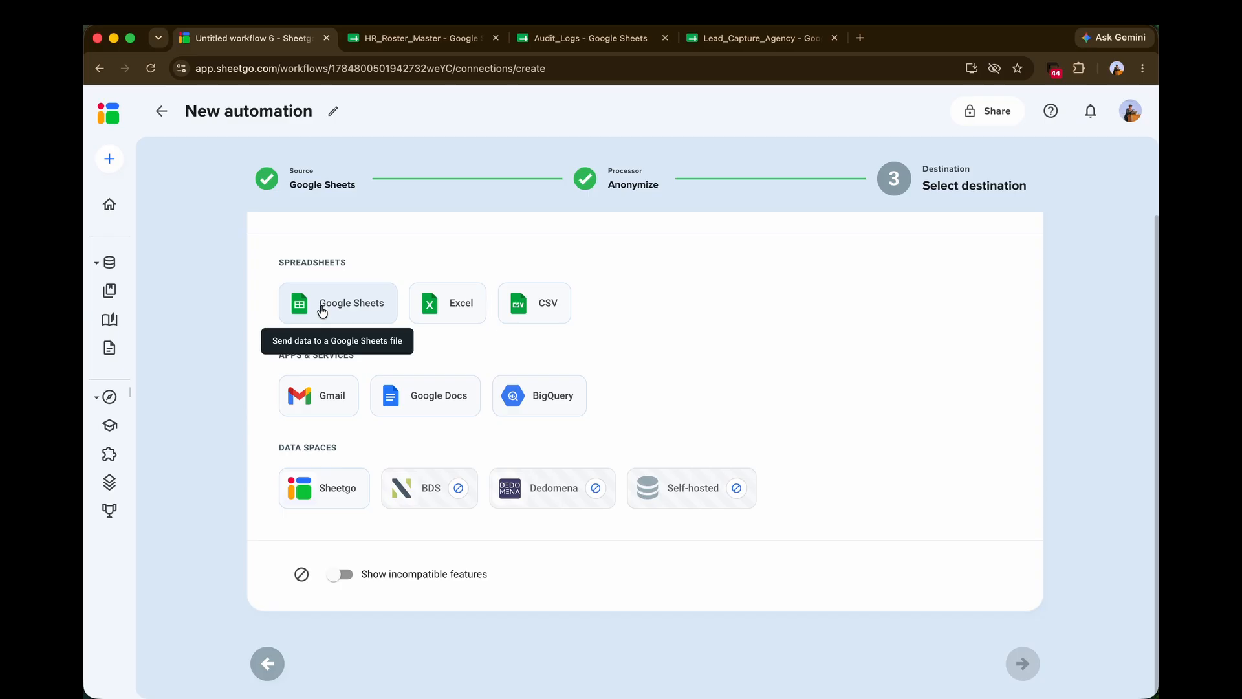
Send the output to Google Sheets, using the existing file HR_Roster_Master as the destination
click(366, 303)
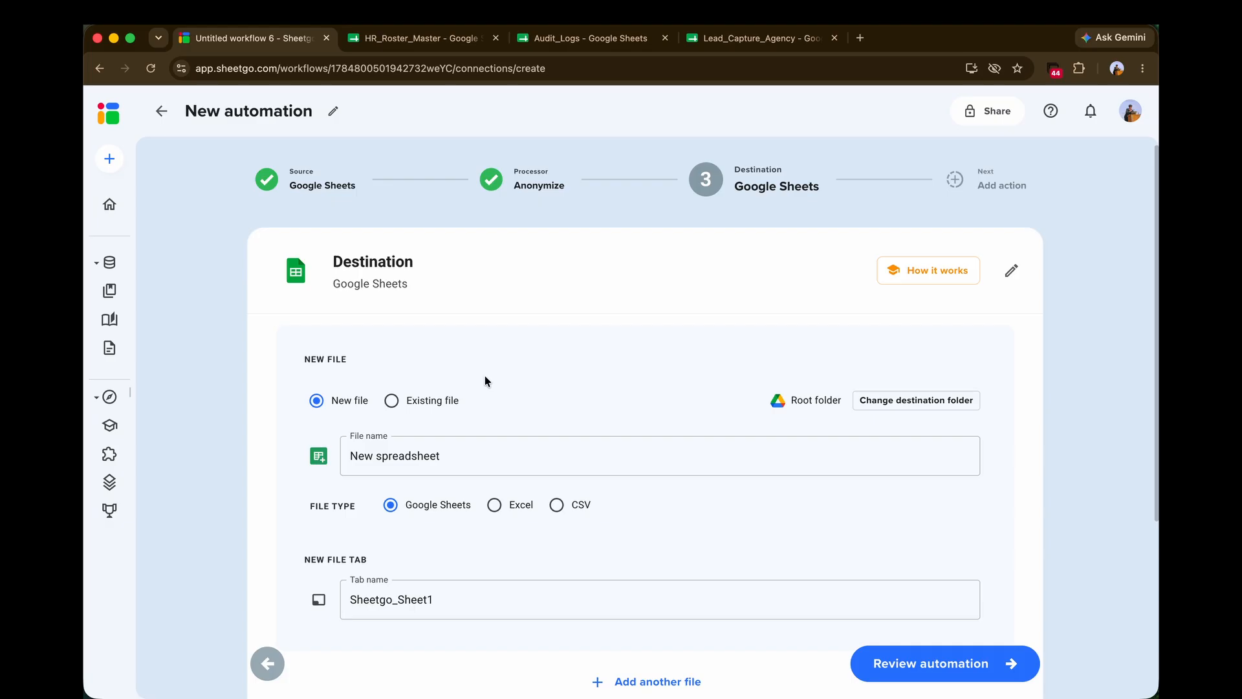
click(428, 406)
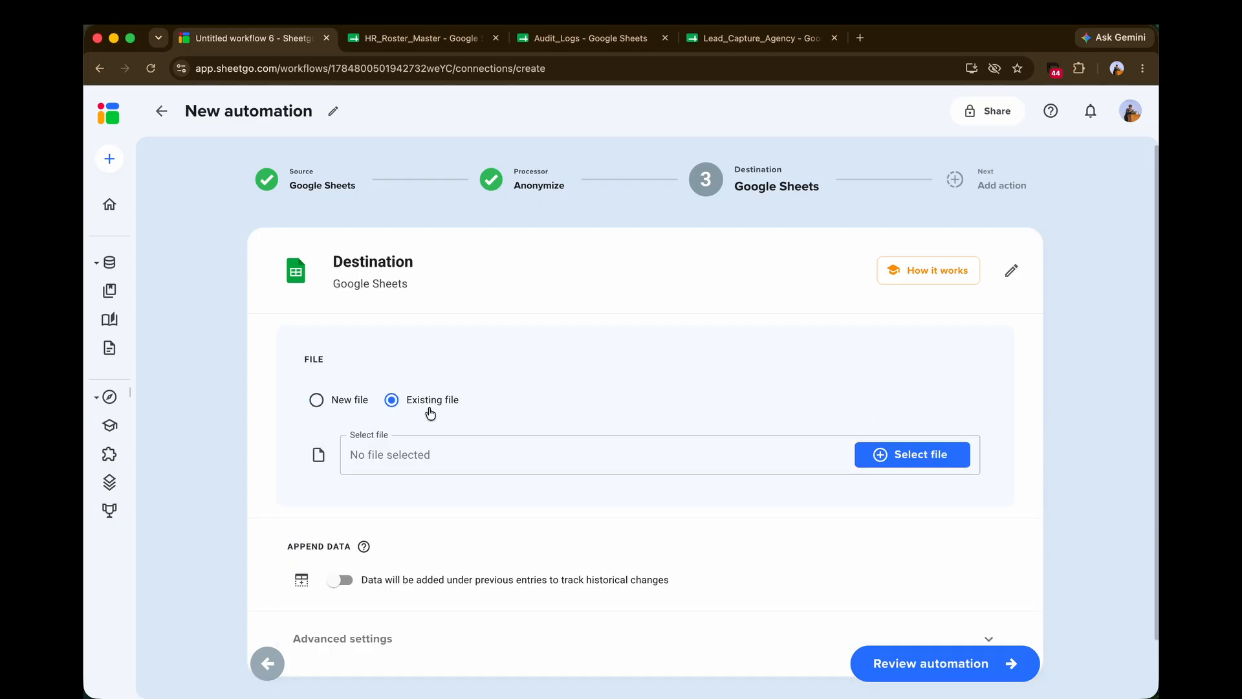
click(560, 456)
text(HR_Roster_Master)
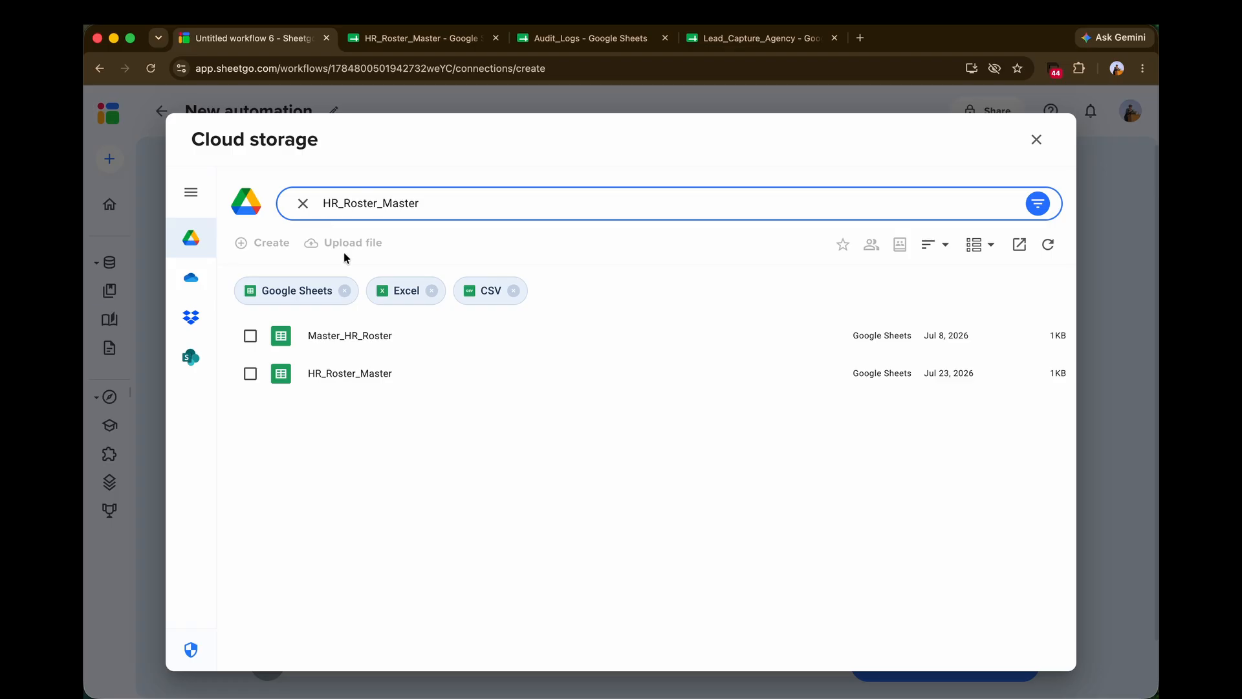
click(400, 373)
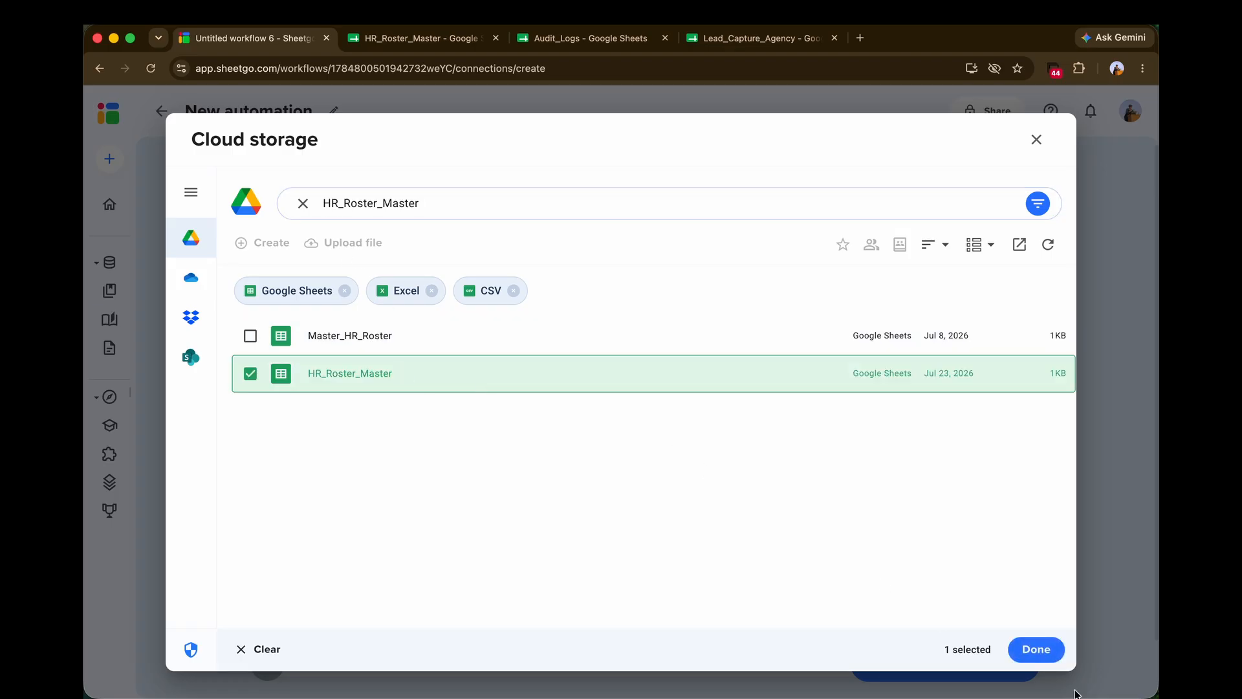
click(1053, 651)
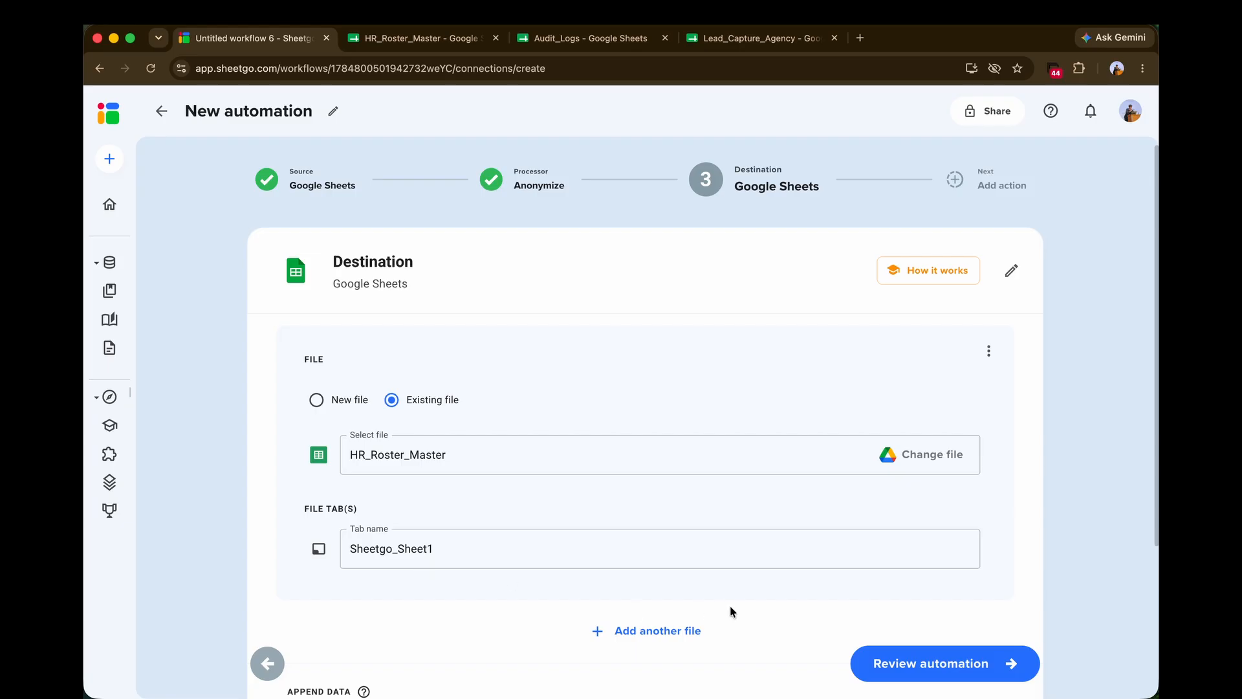
Proceed to the automation review with HR_Roster_Master as the destination and enable the automation triggers
scroll(731, 610, down, 2)
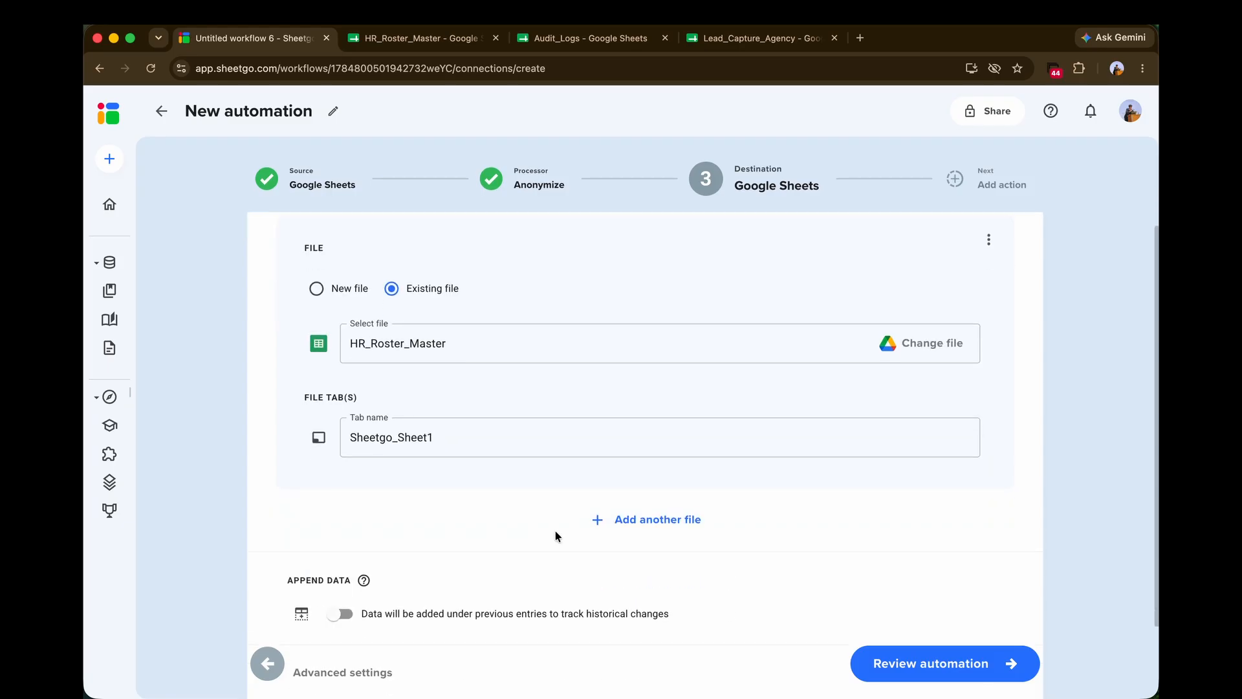
click(915, 661)
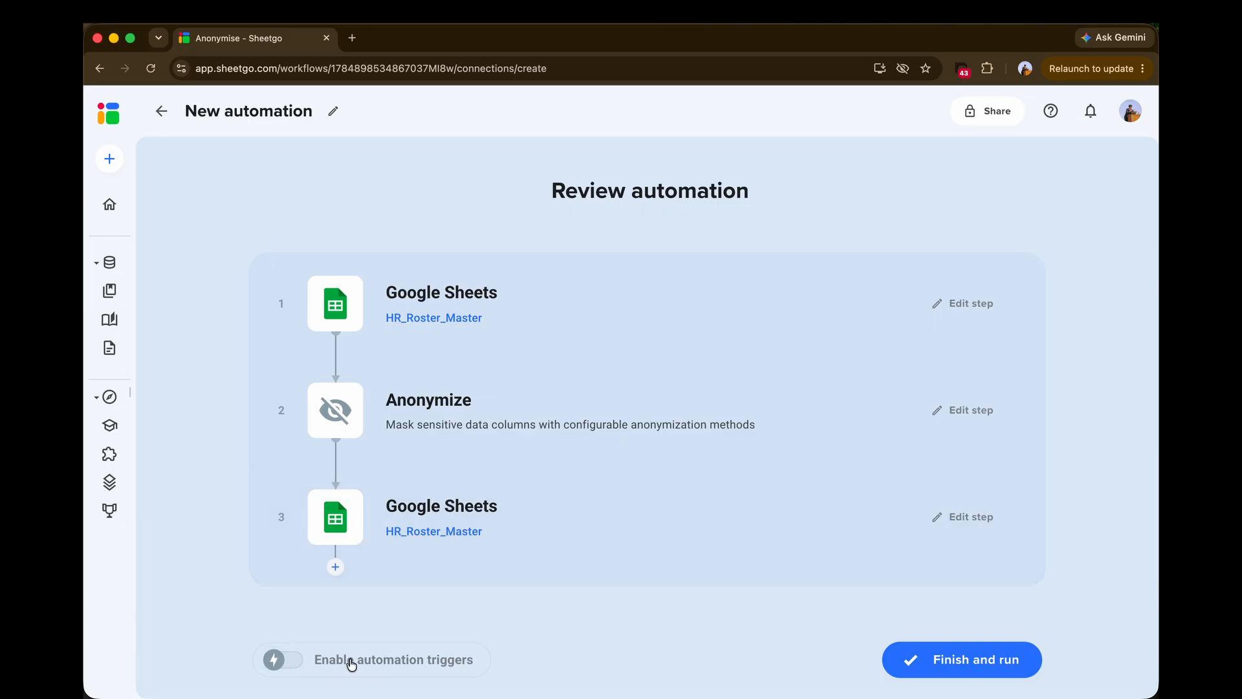
click(283, 664)
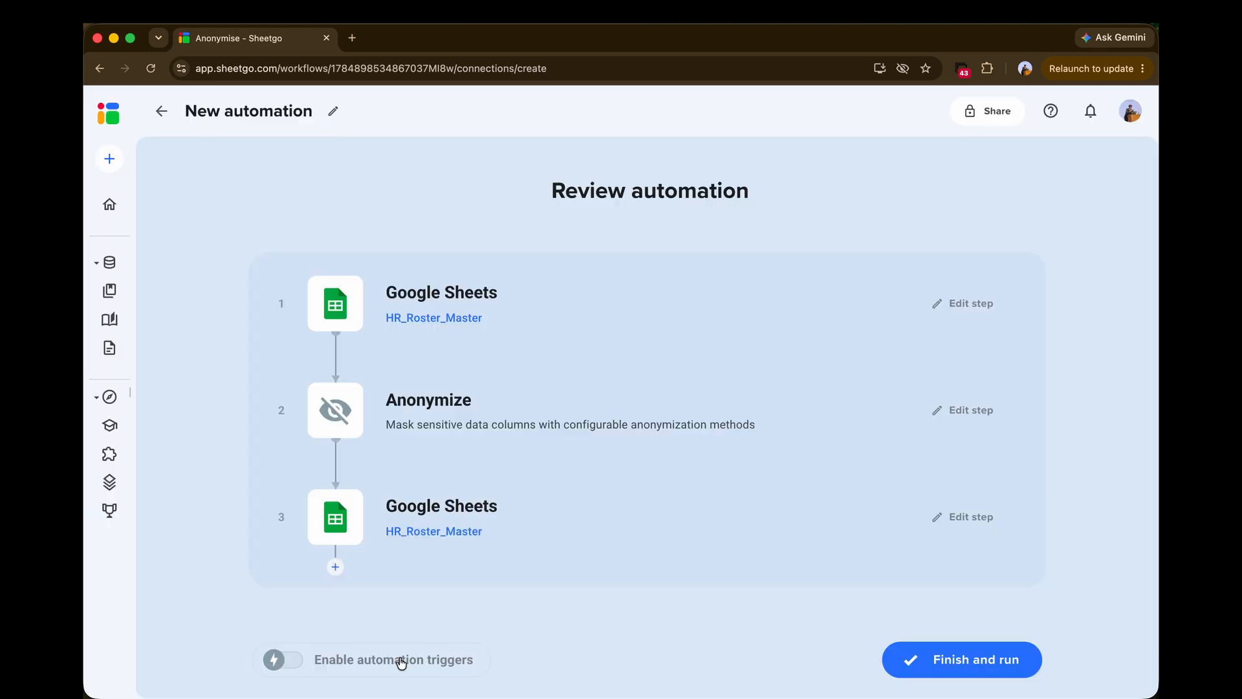
double_click(401, 662)
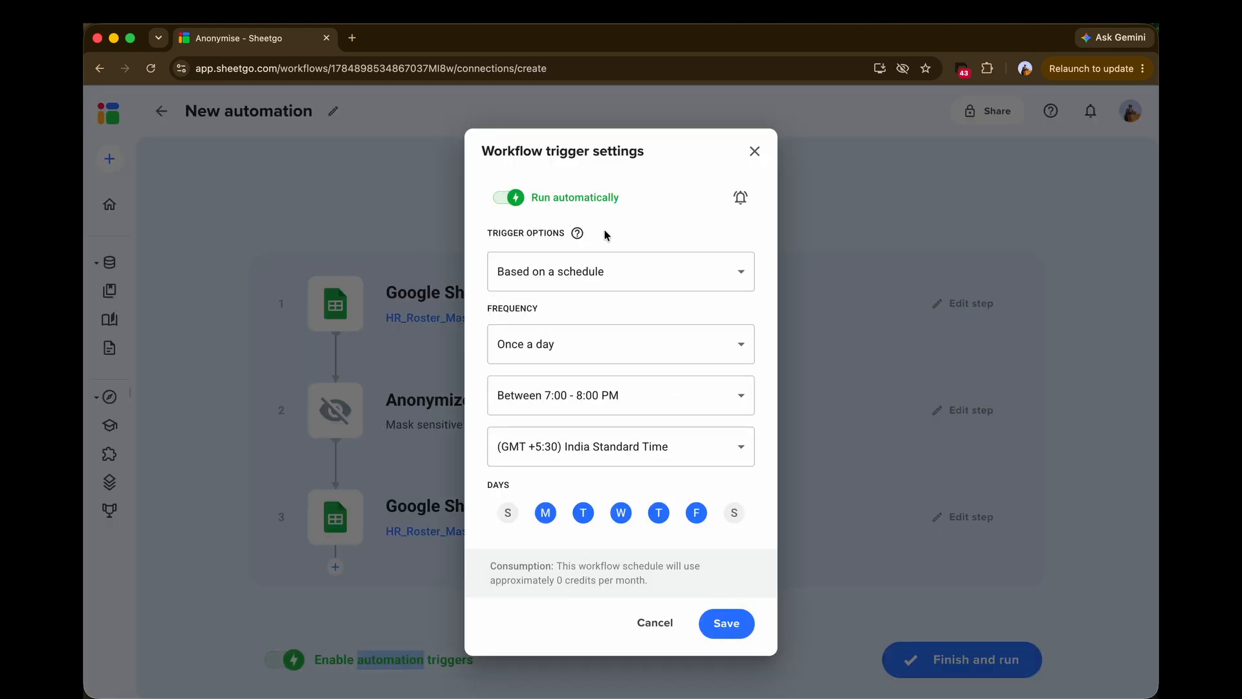
Try the On form submission and On workflow run trigger options, and return to Based on a schedule
click(623, 263)
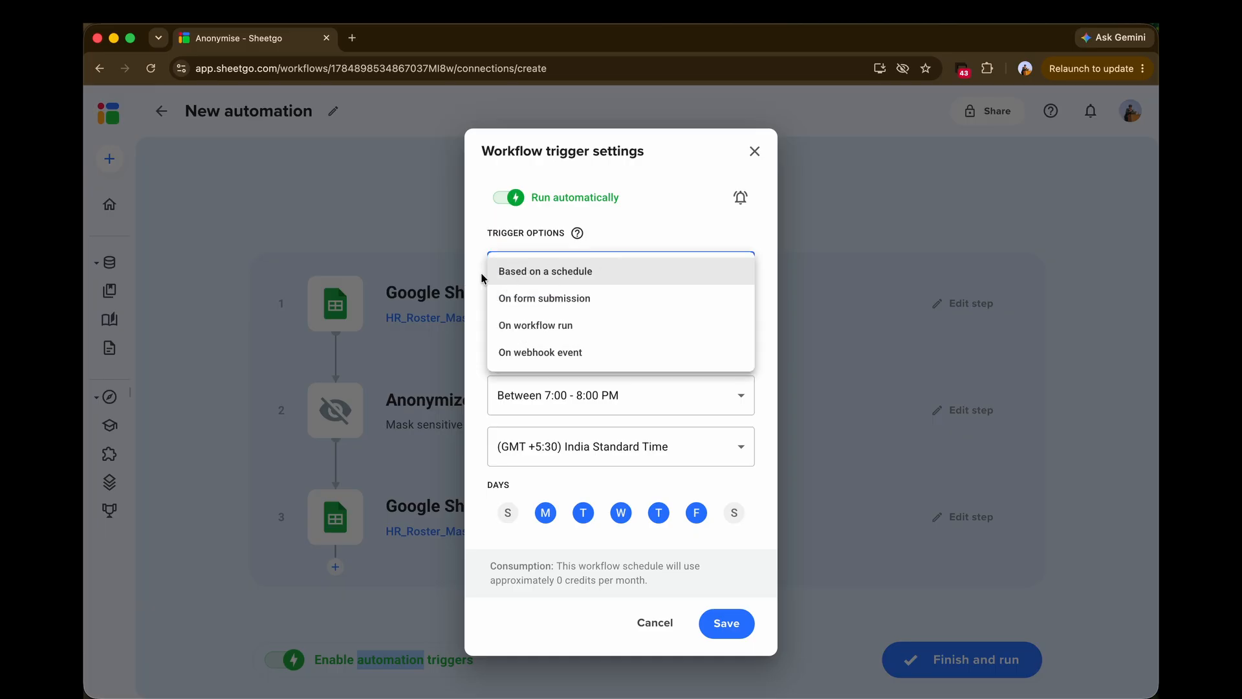
click(603, 300)
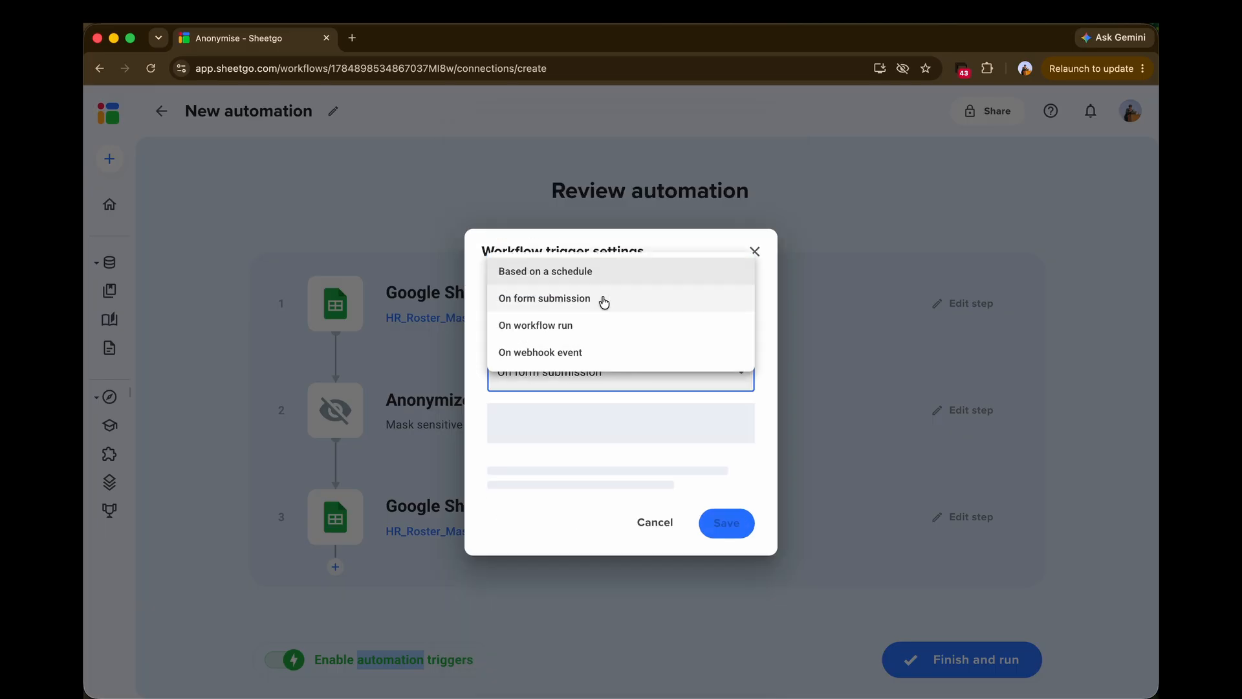
click(586, 371)
click(568, 401)
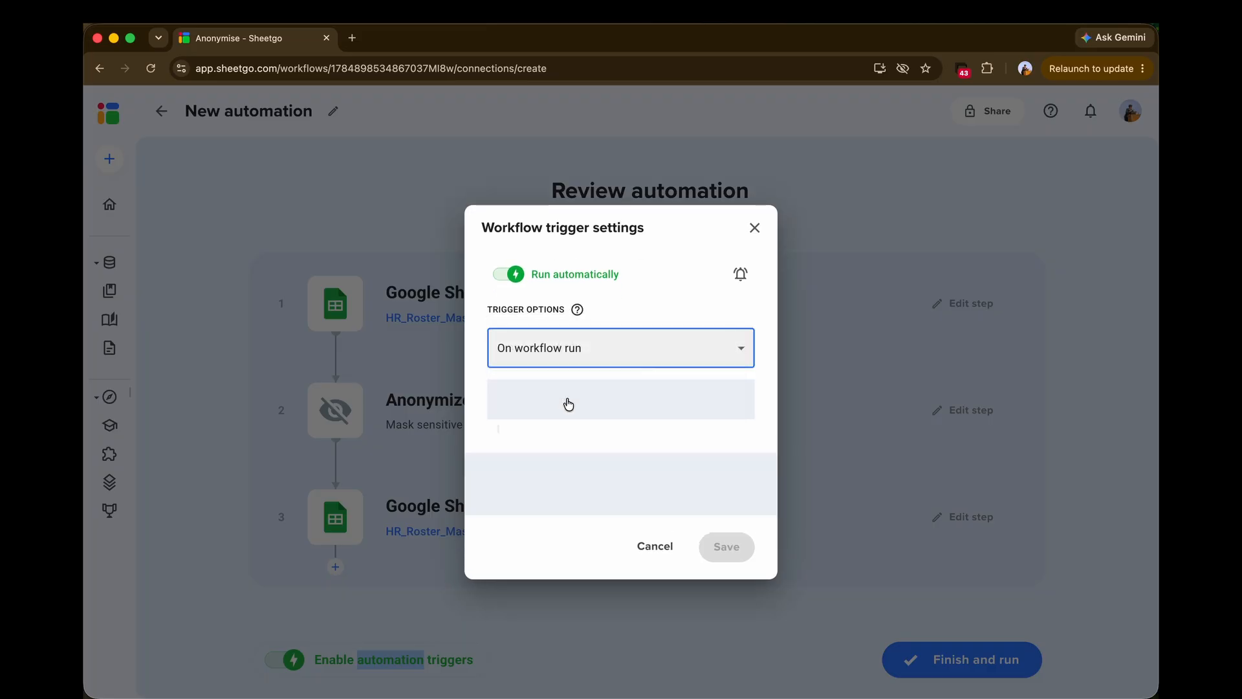
click(574, 348)
click(575, 298)
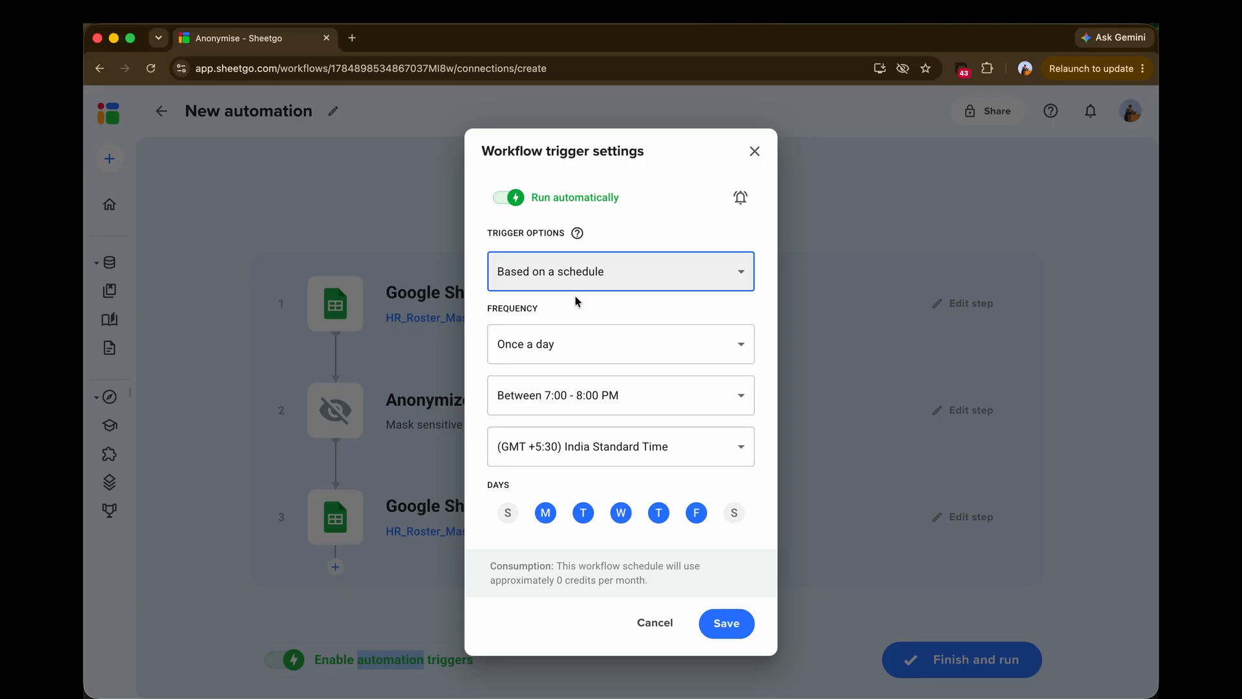
Save the trigger schedule as once a day between 7:00 - 8:00 PM, and finish and run the automation
click(581, 341)
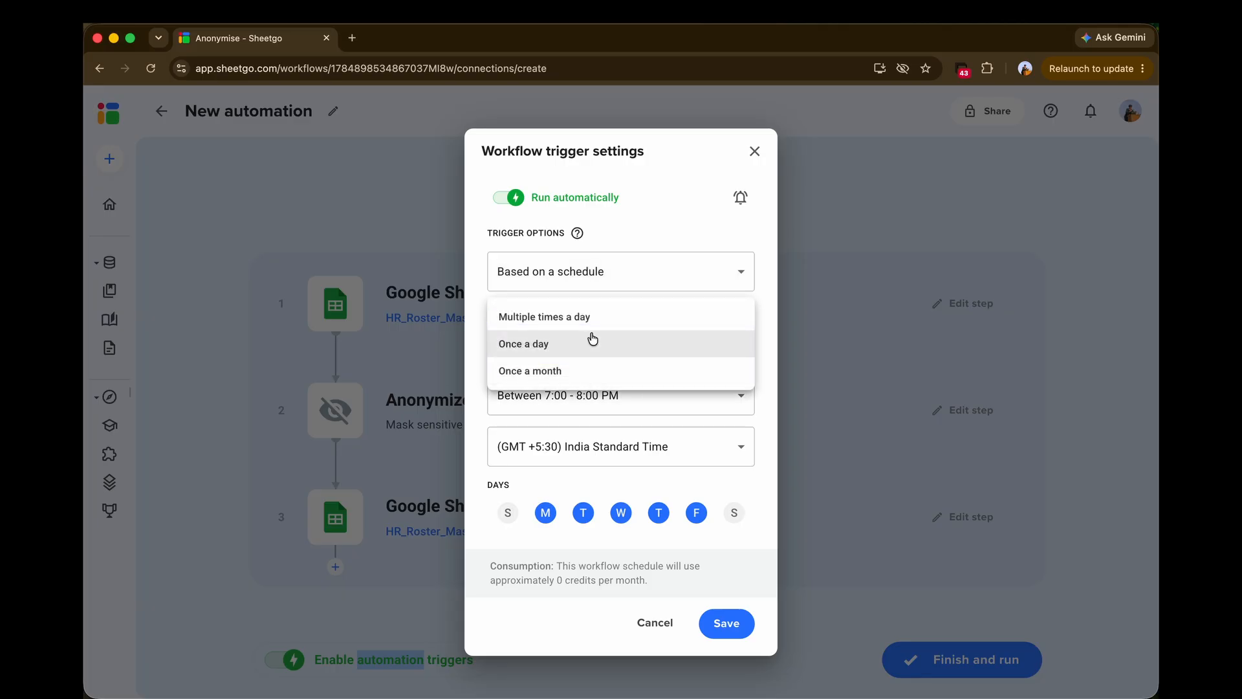
click(579, 349)
click(575, 395)
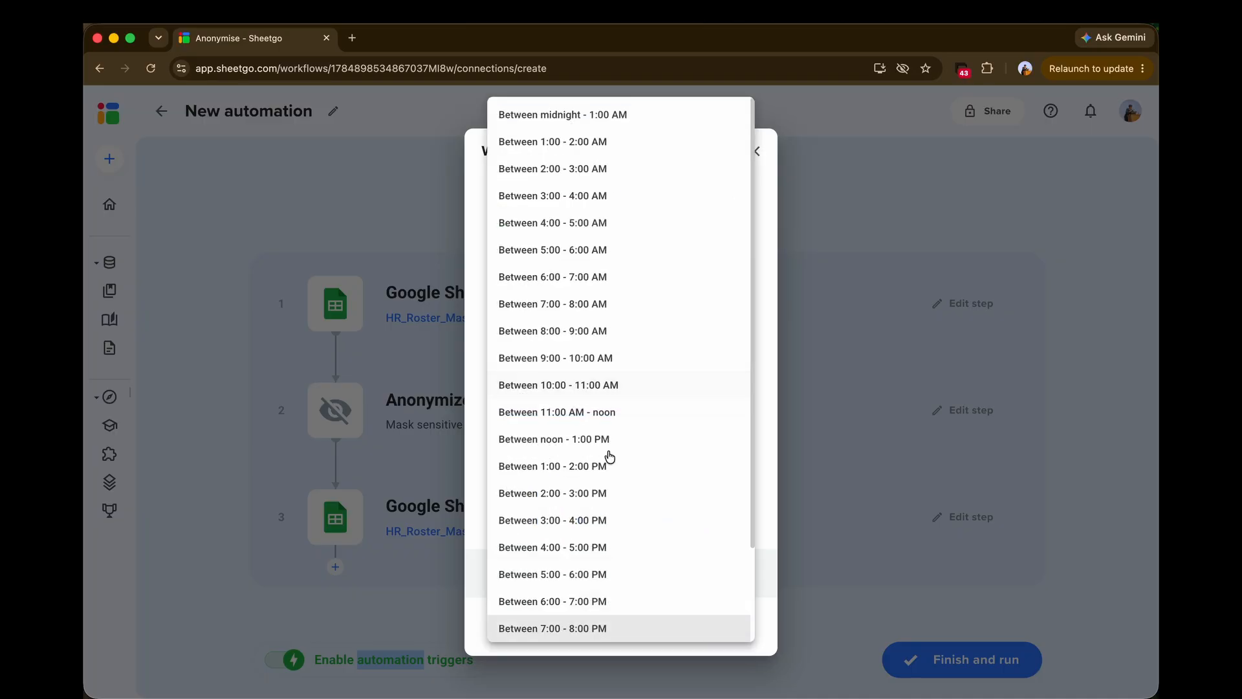
click(770, 357)
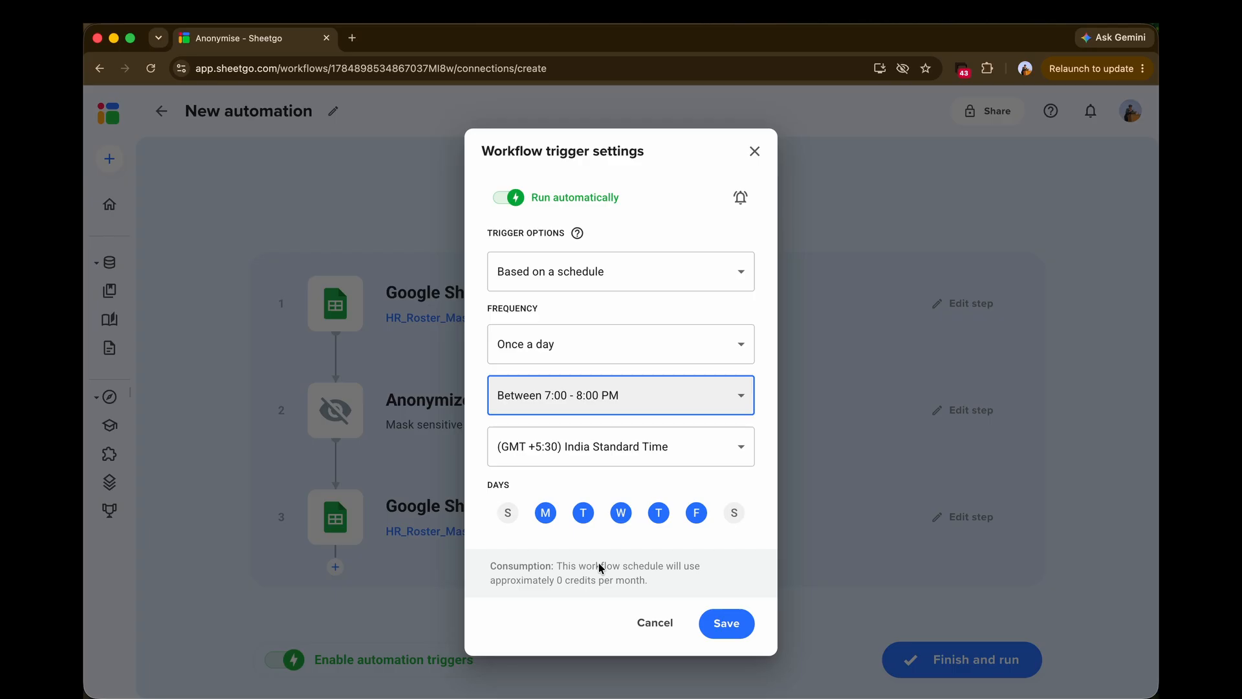
click(614, 206)
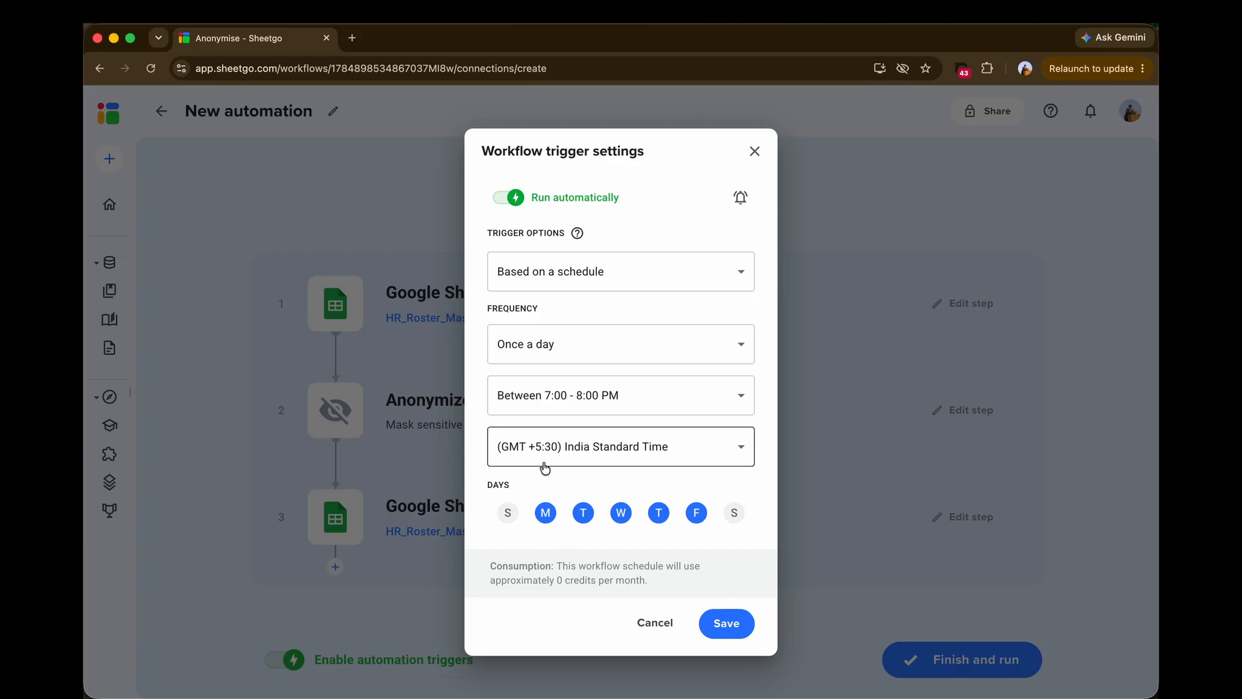
click(724, 625)
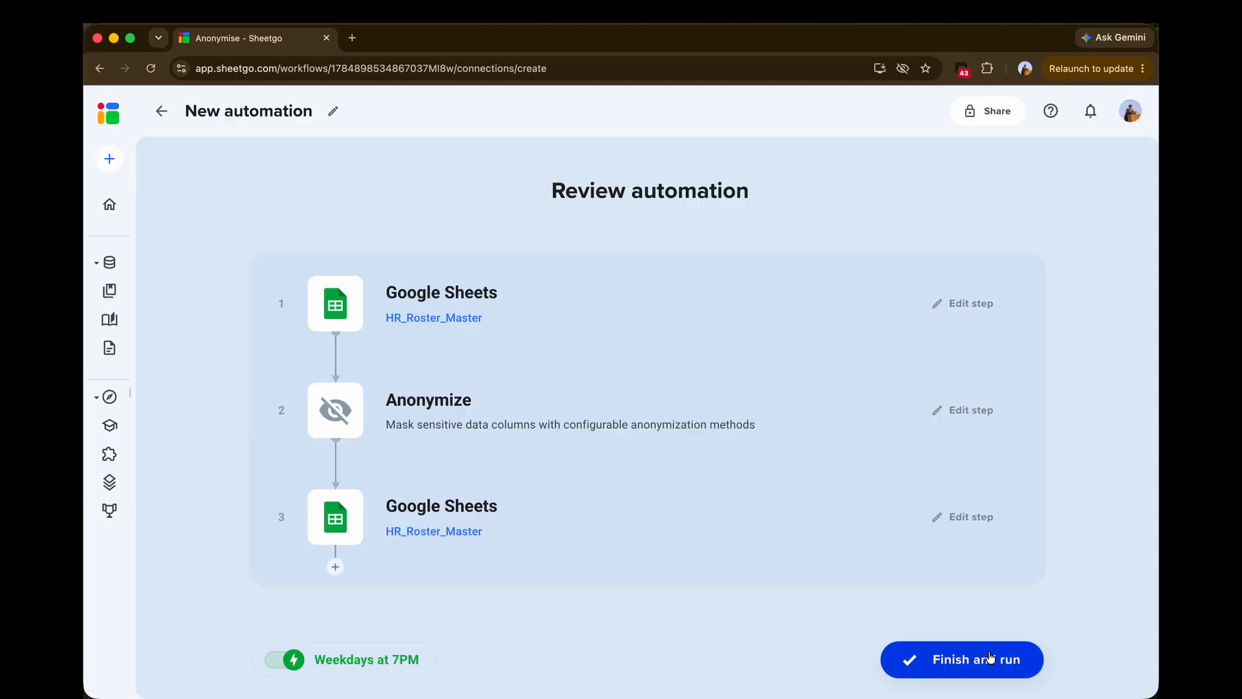
click(990, 657)
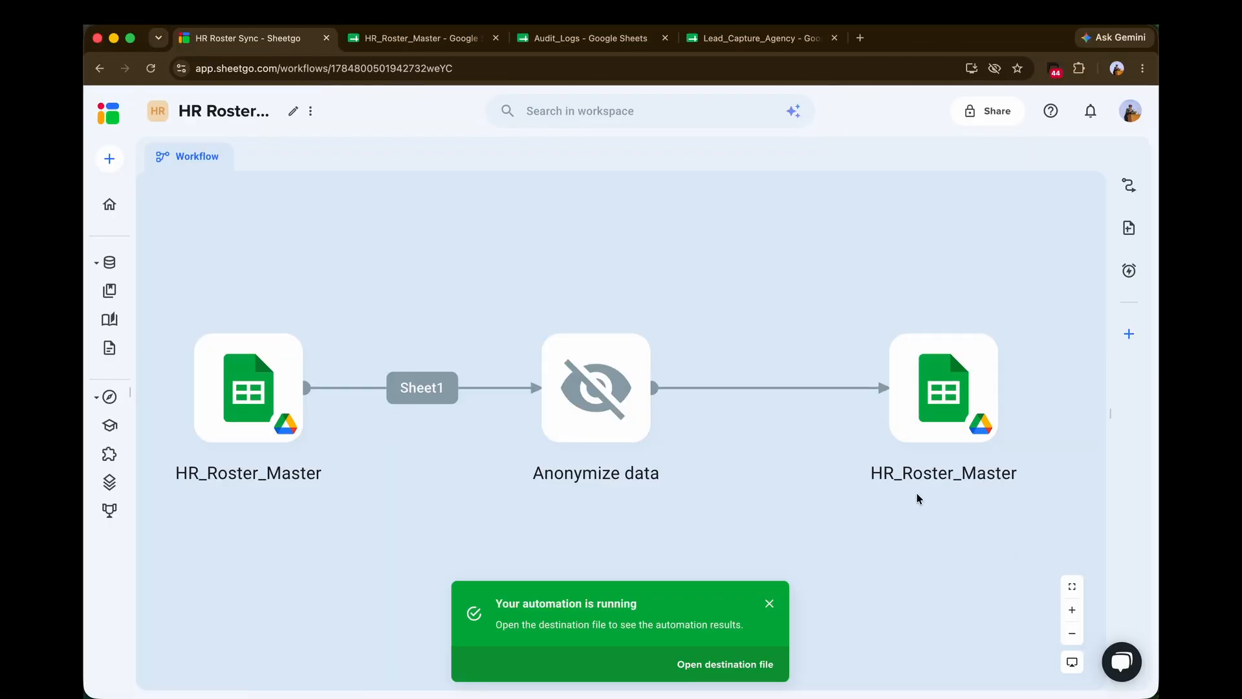
Open the Sheetgo_Sheet1 tab of the destination HR_Roster_Master file and check the masking in the Salary and SSN columns
click(972, 380)
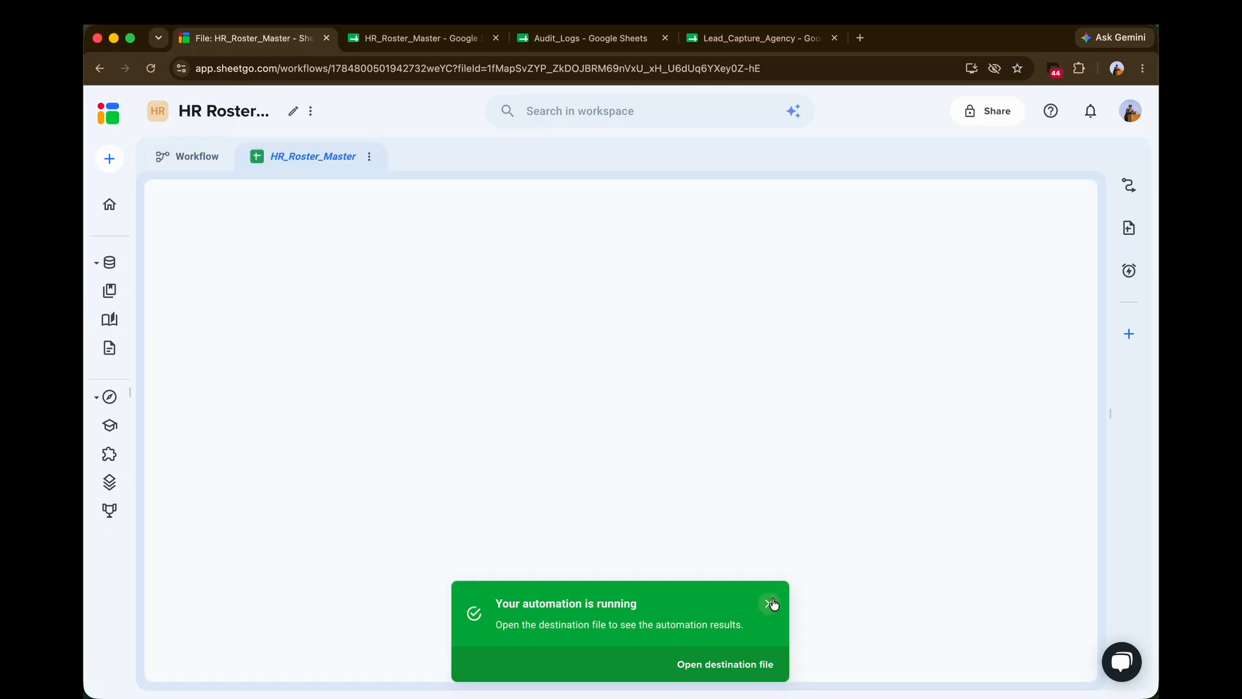
click(769, 603)
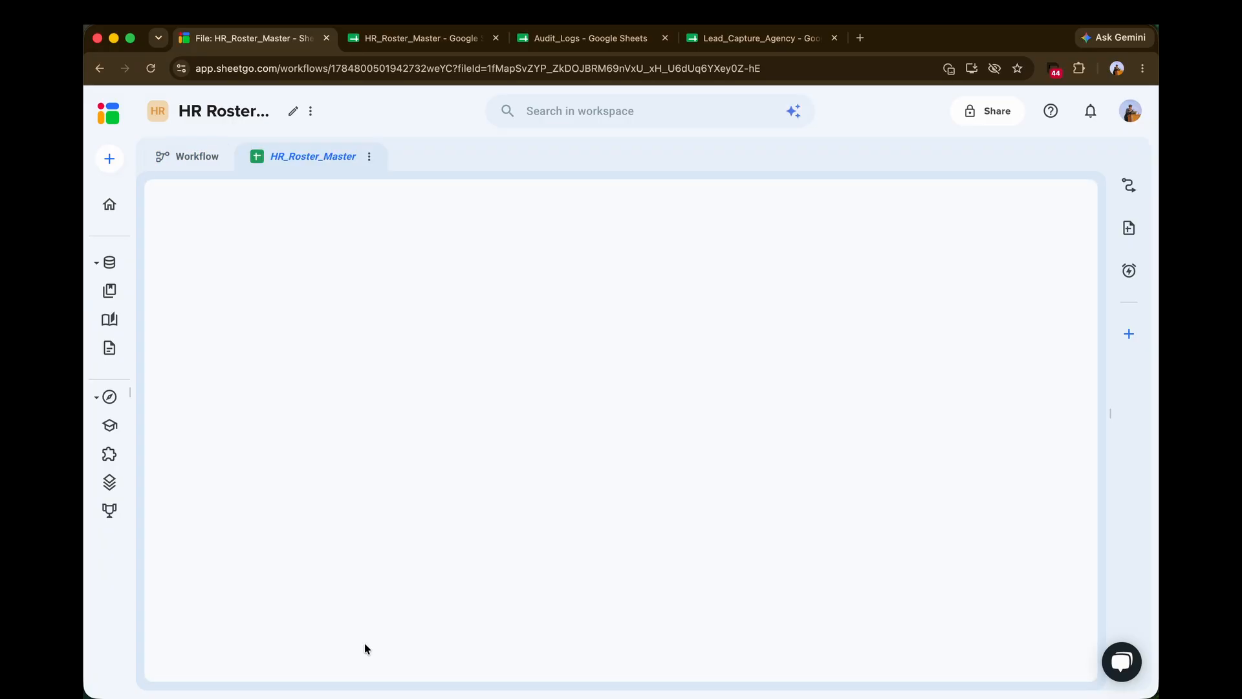
click(373, 668)
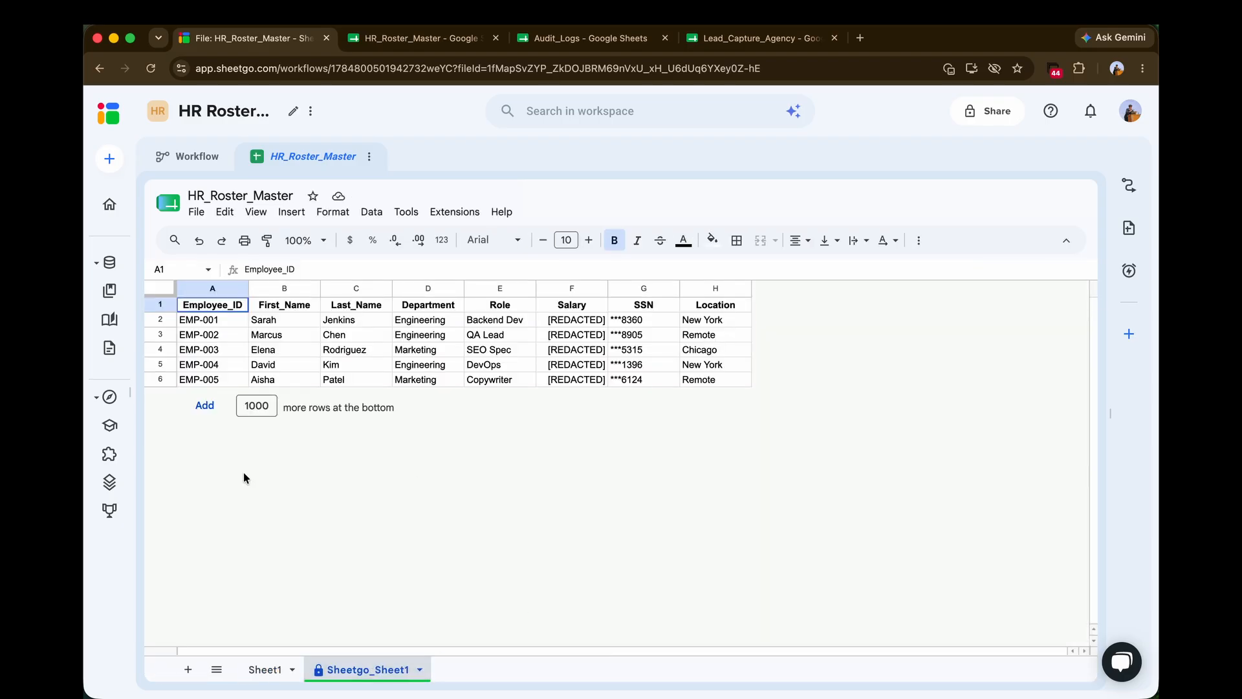
drag(573, 322, 571, 378)
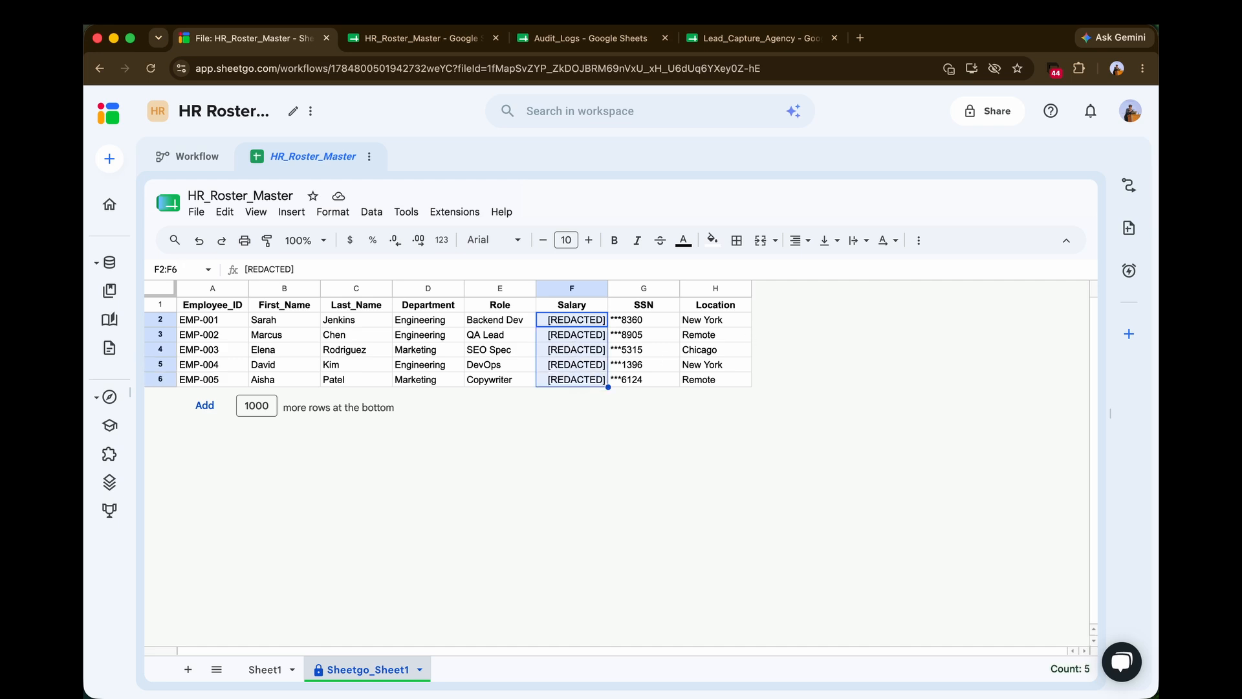
click(654, 321)
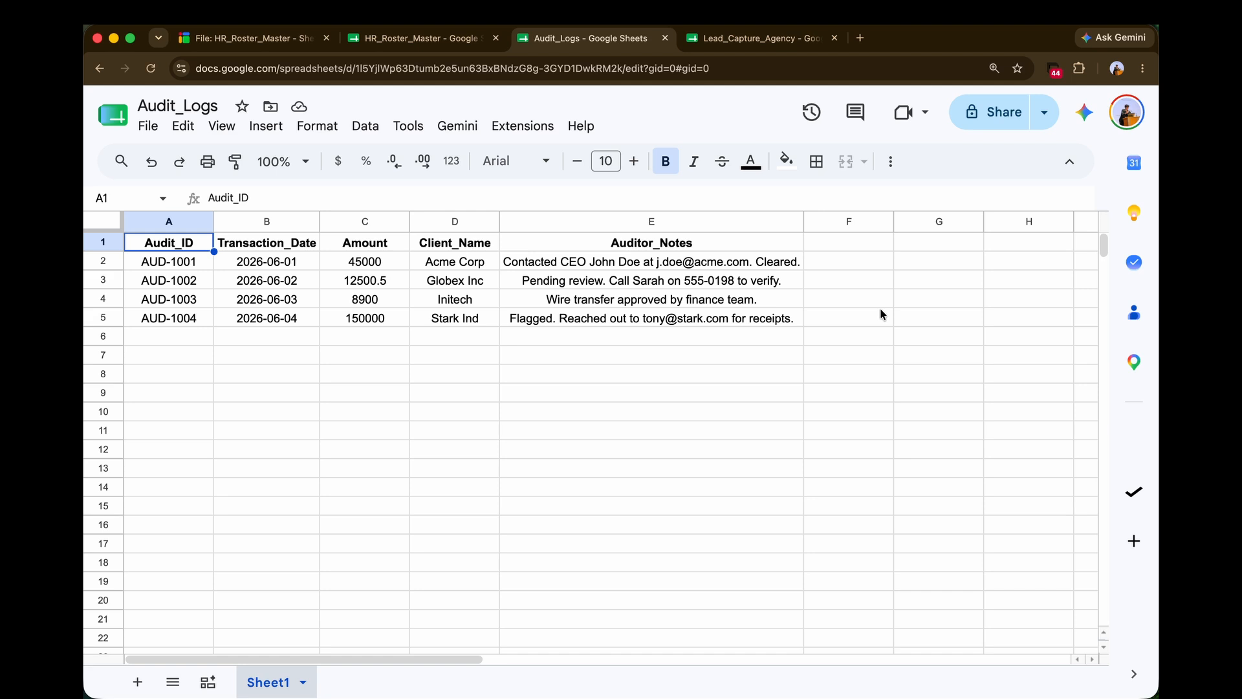
Examine the records in the Audit_Logs spreadsheet, including the Client_Name and Auditor_Notes columns
shift+click(677, 335)
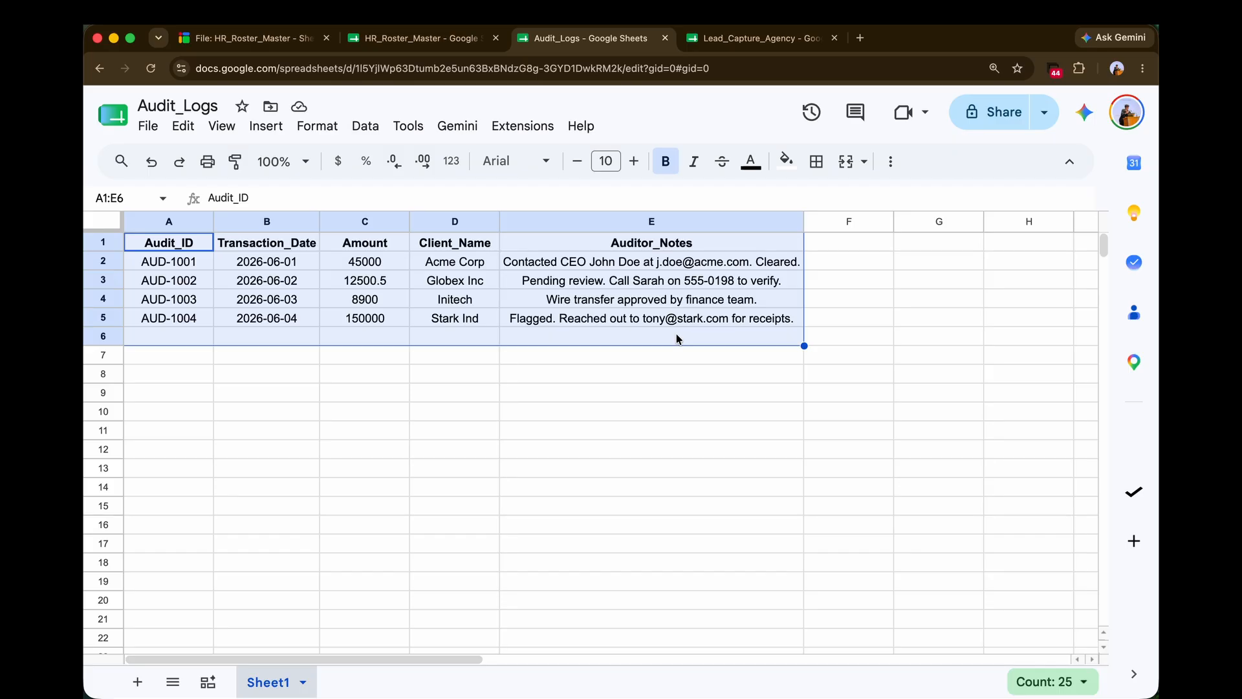
click(676, 338)
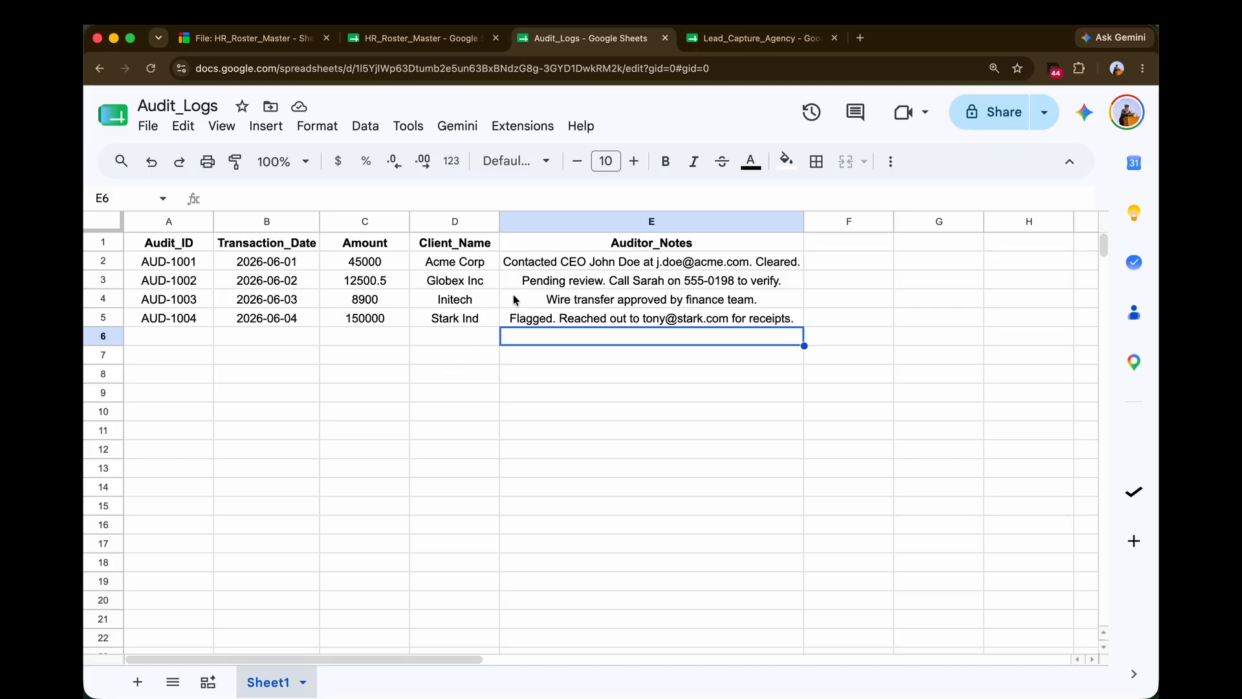
drag(477, 262, 476, 335)
click(477, 321)
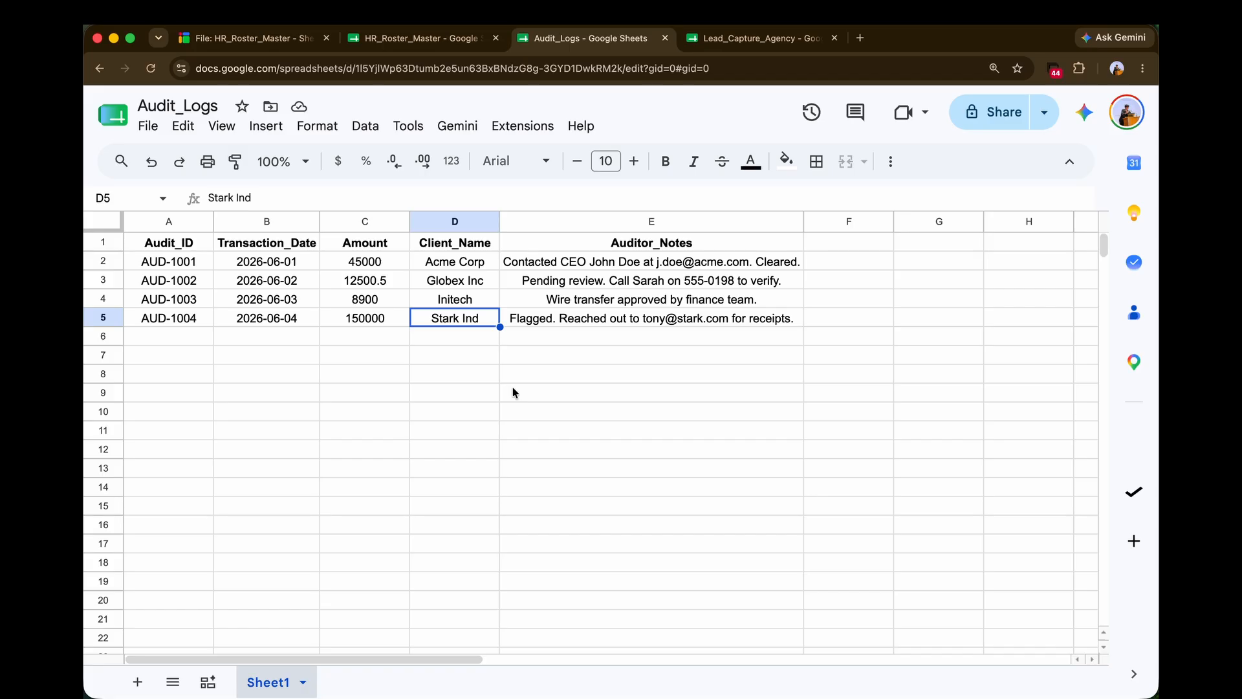
Switch back to the HR Roster Sync workflow in Sheetgo and start a new automation in it
click(268, 39)
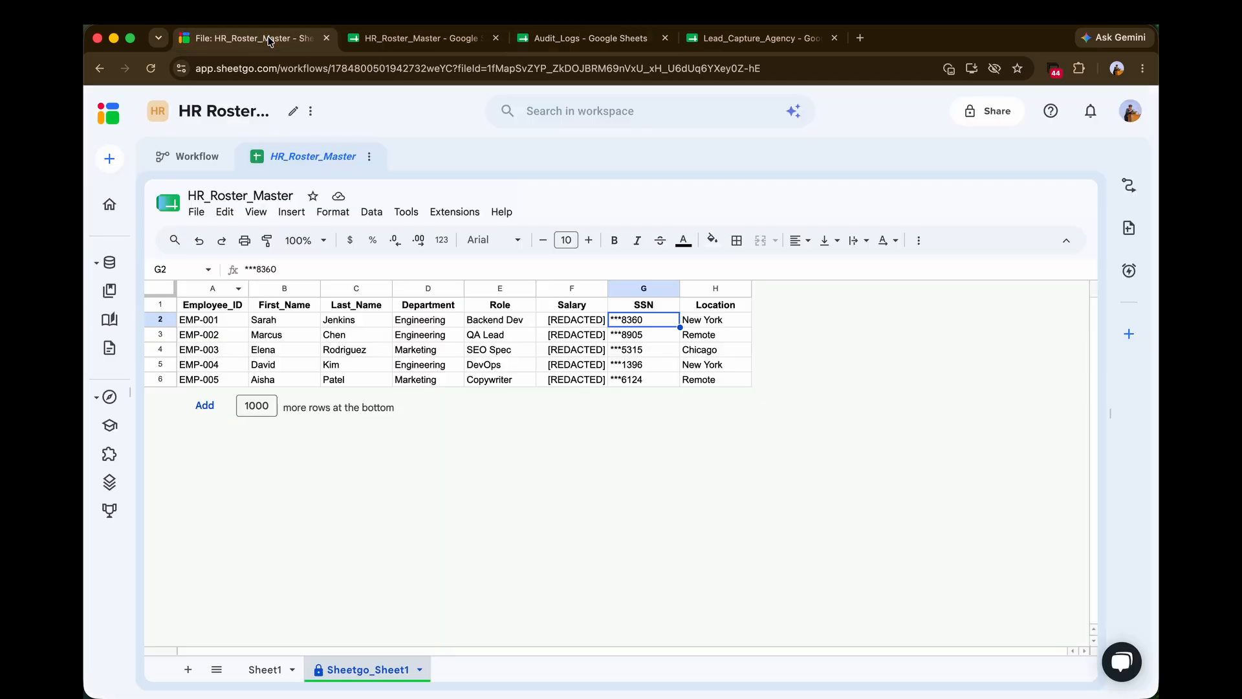
click(213, 161)
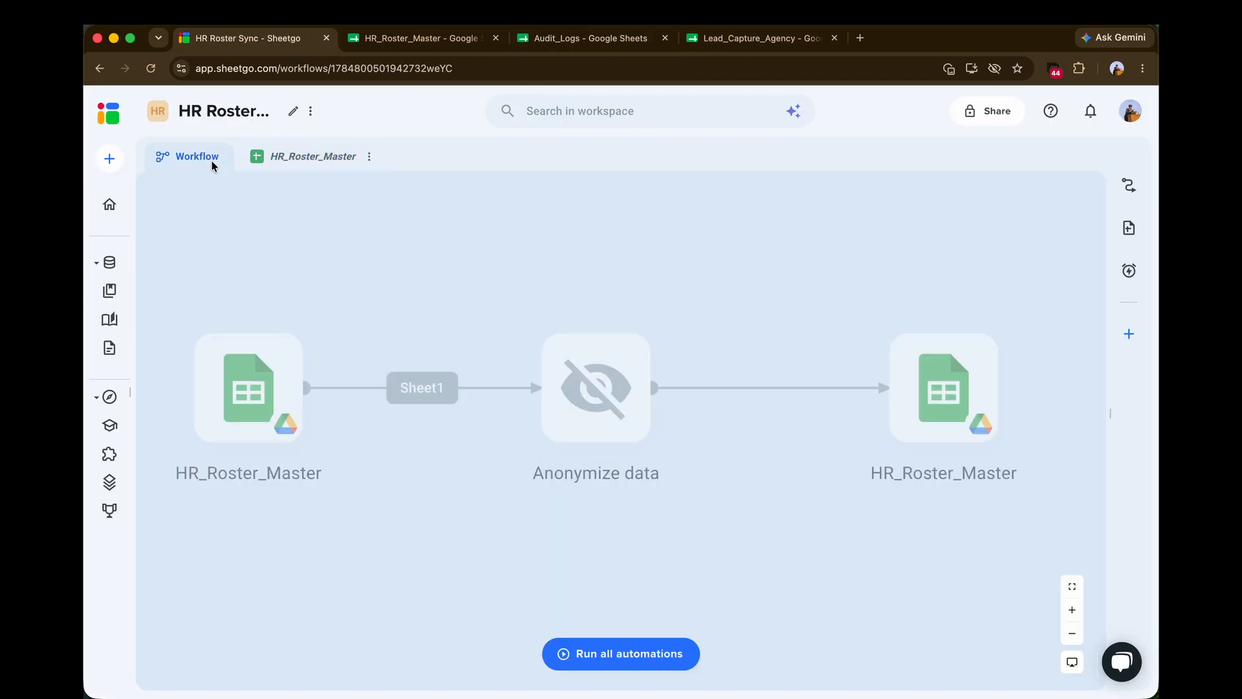
click(1108, 414)
click(1022, 322)
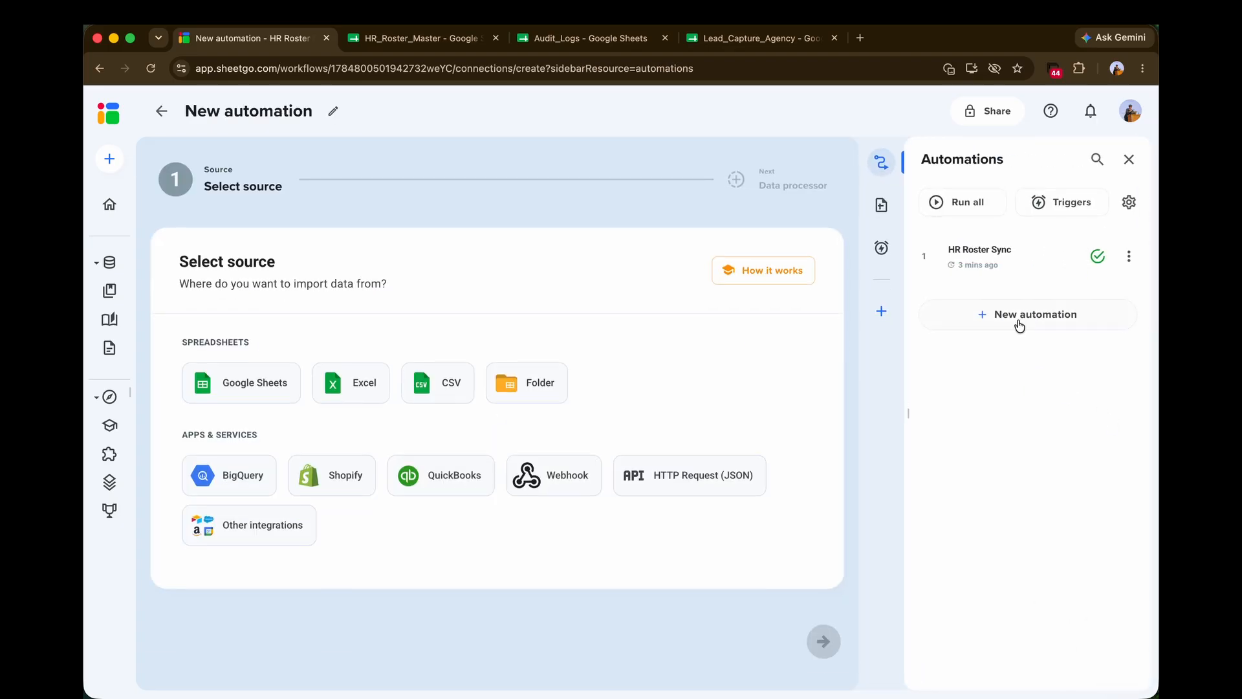
Set Google Sheets as the source and search for and select the Audit_Logs file
click(239, 376)
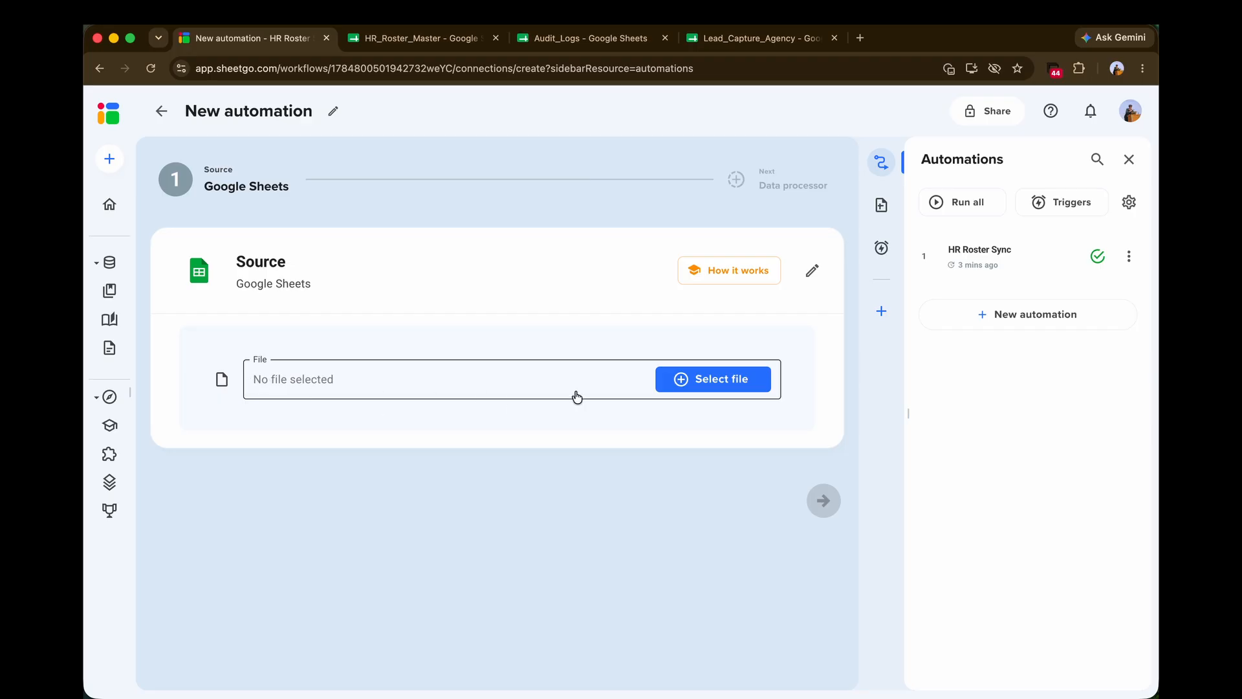
click(712, 378)
text(Audit_Logs)
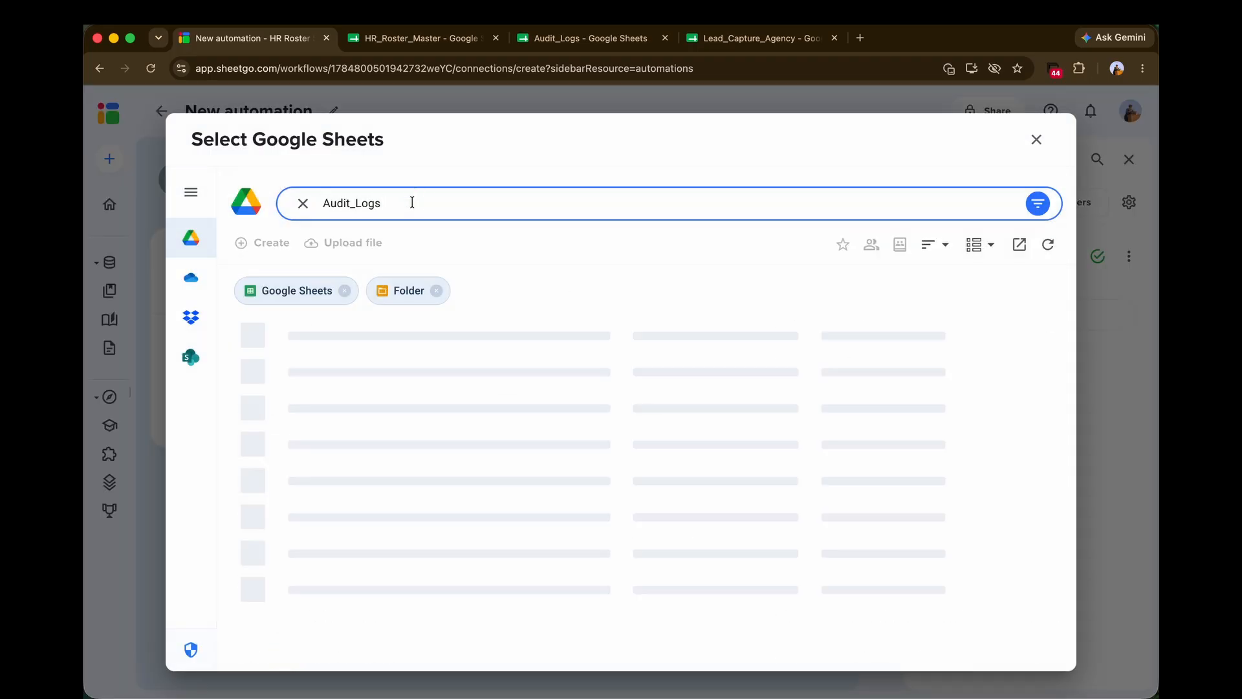
click(399, 383)
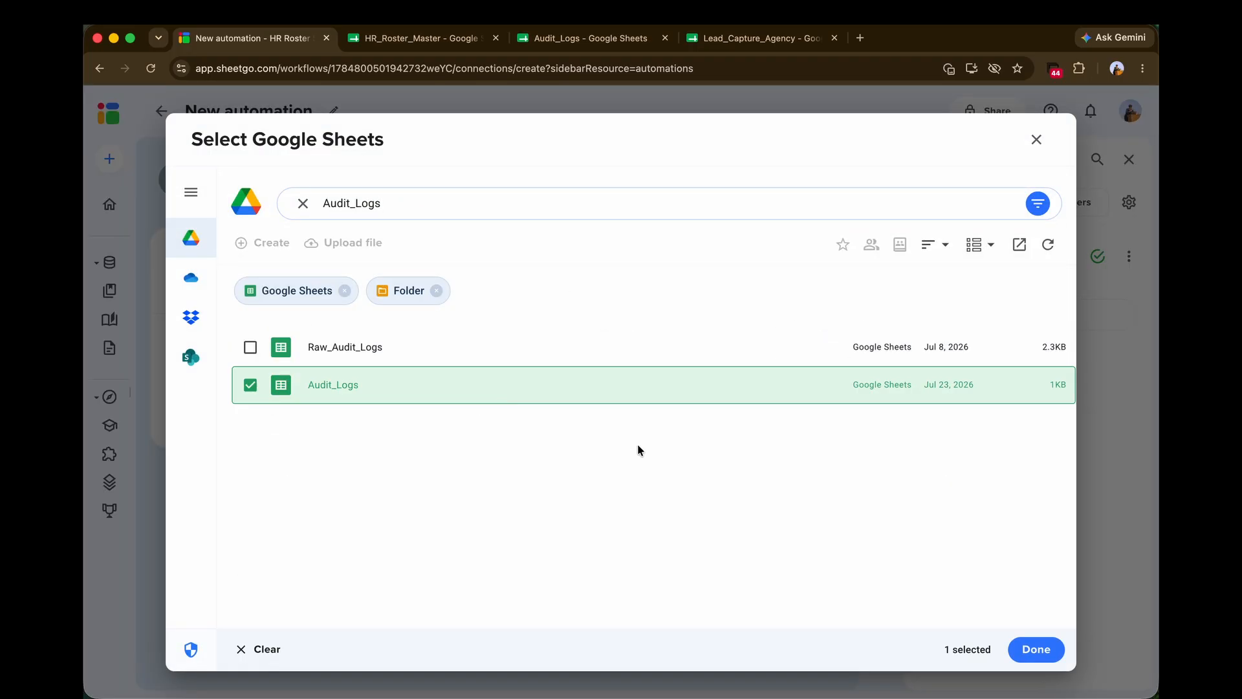
click(1051, 649)
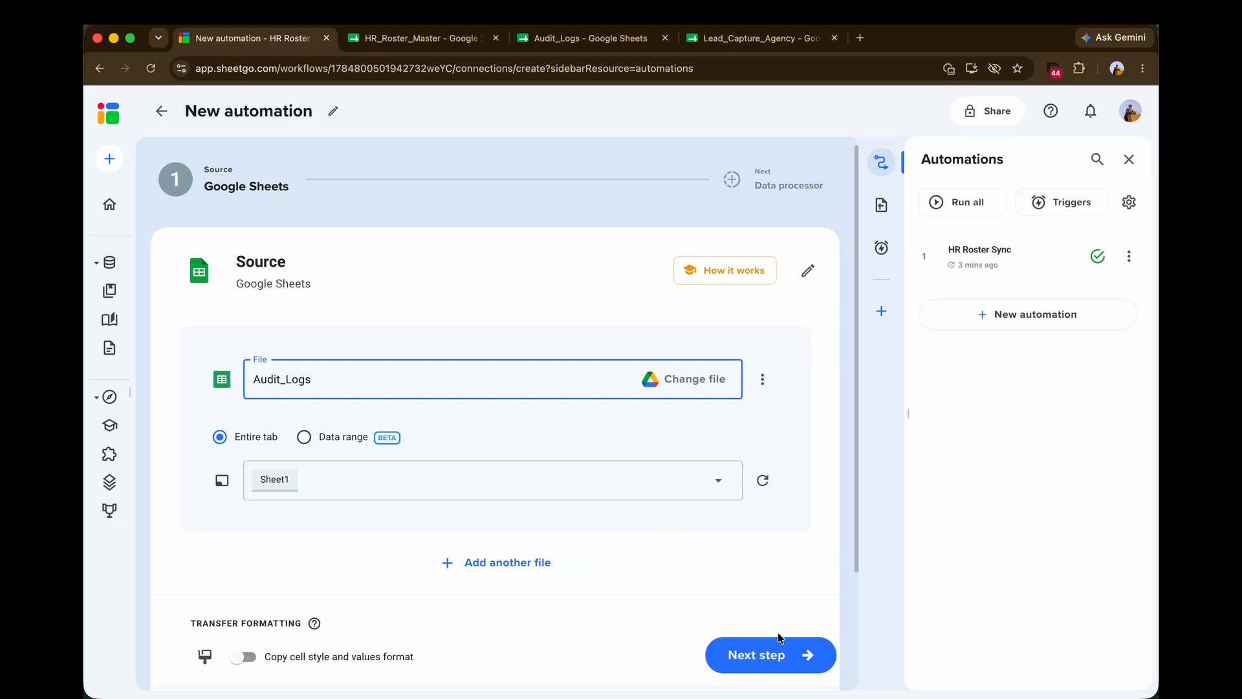
Add the Anonymize processor and set its anonymization mode to Automatic (DLP Powered PII detection)
click(781, 653)
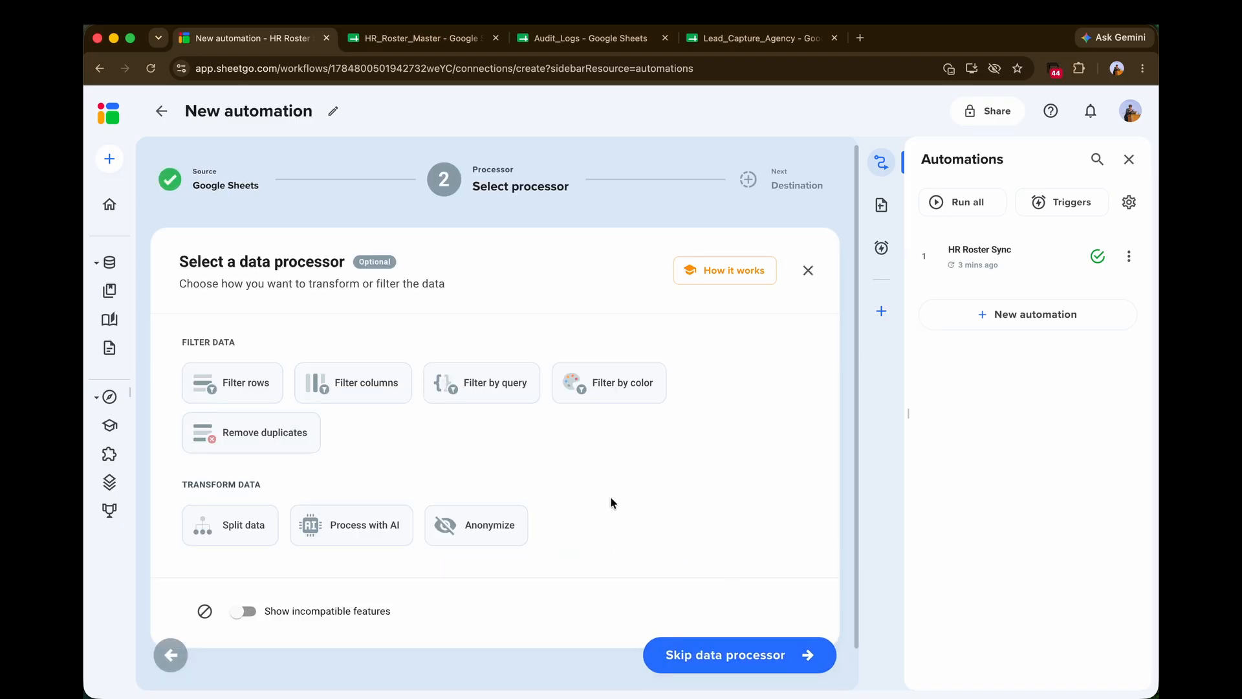
click(485, 519)
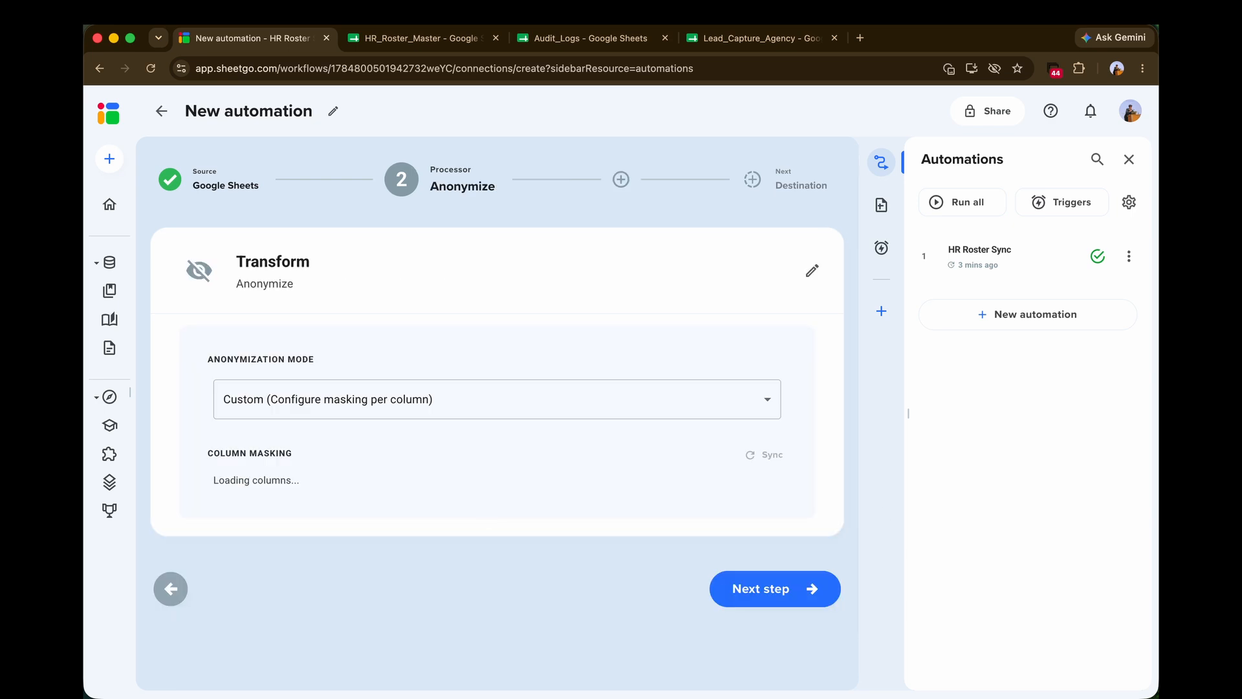
click(327, 398)
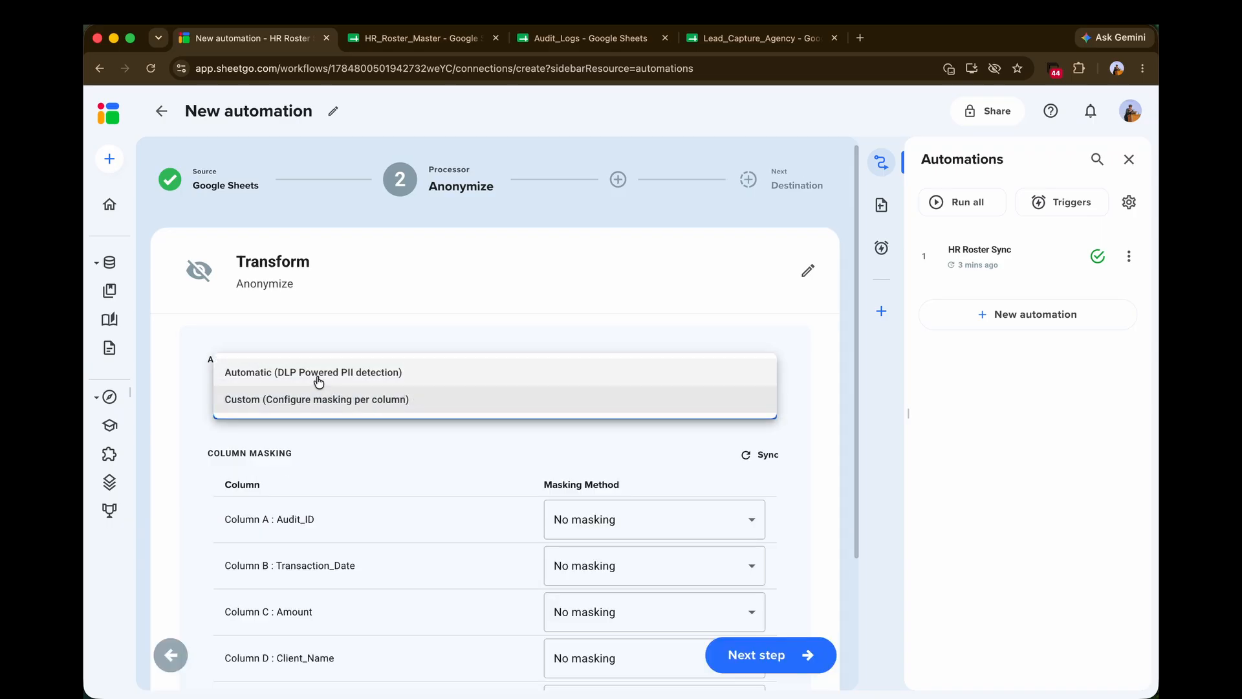
click(318, 378)
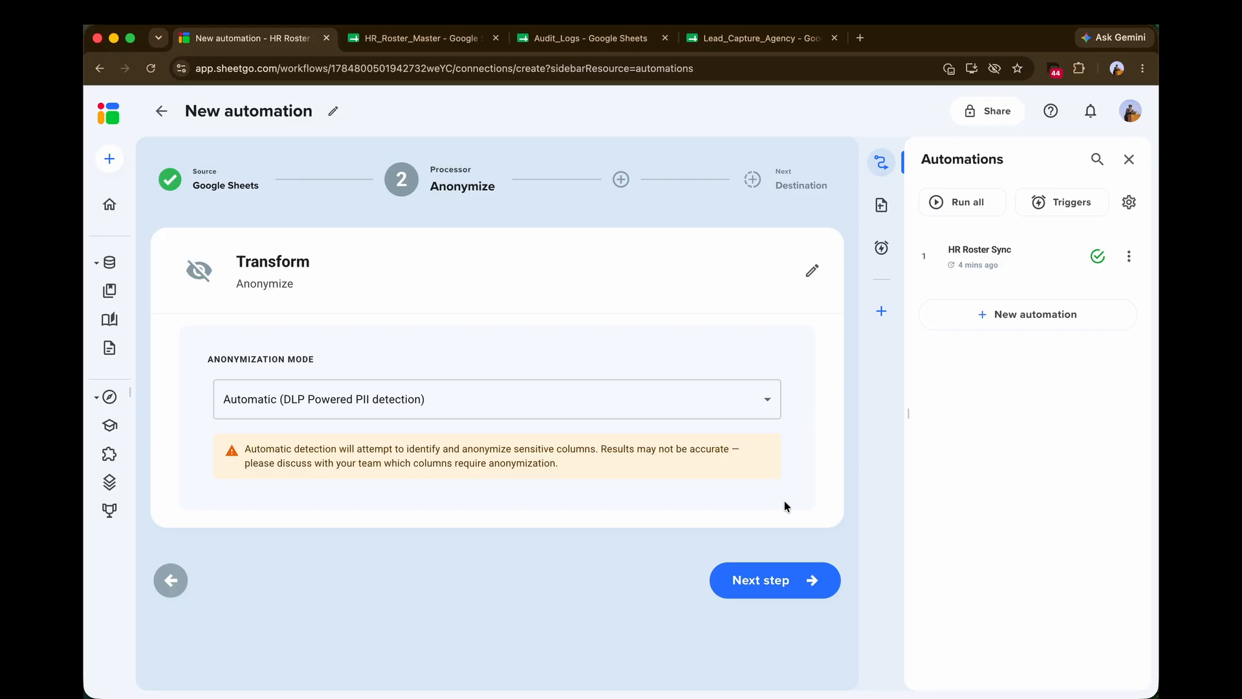
Set the destination to Google Sheets as an existing file, searching for and selecting Audit_Logs
click(751, 578)
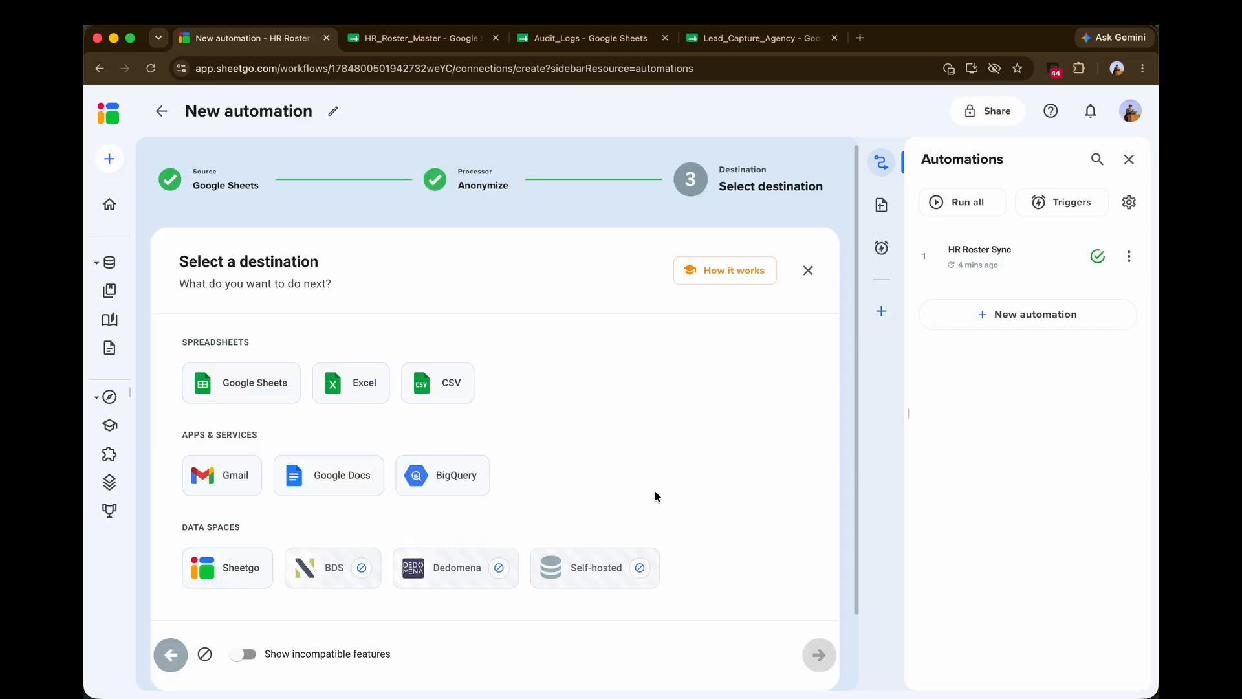
click(246, 378)
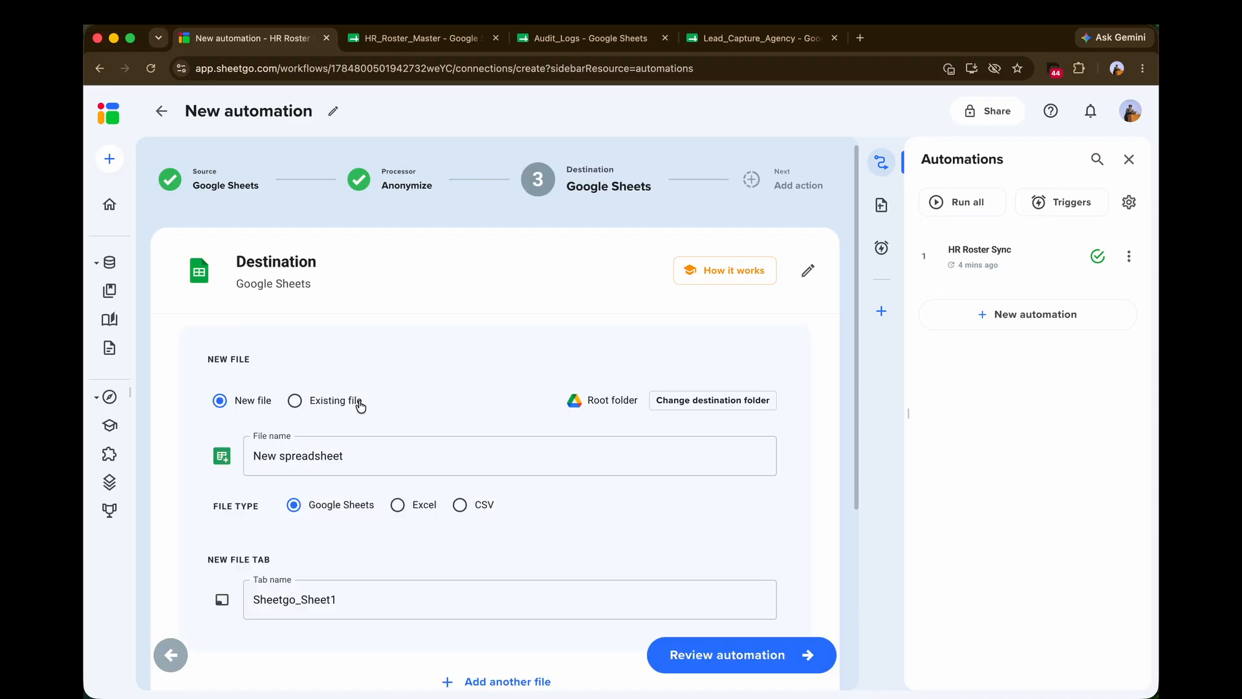
click(359, 404)
click(707, 459)
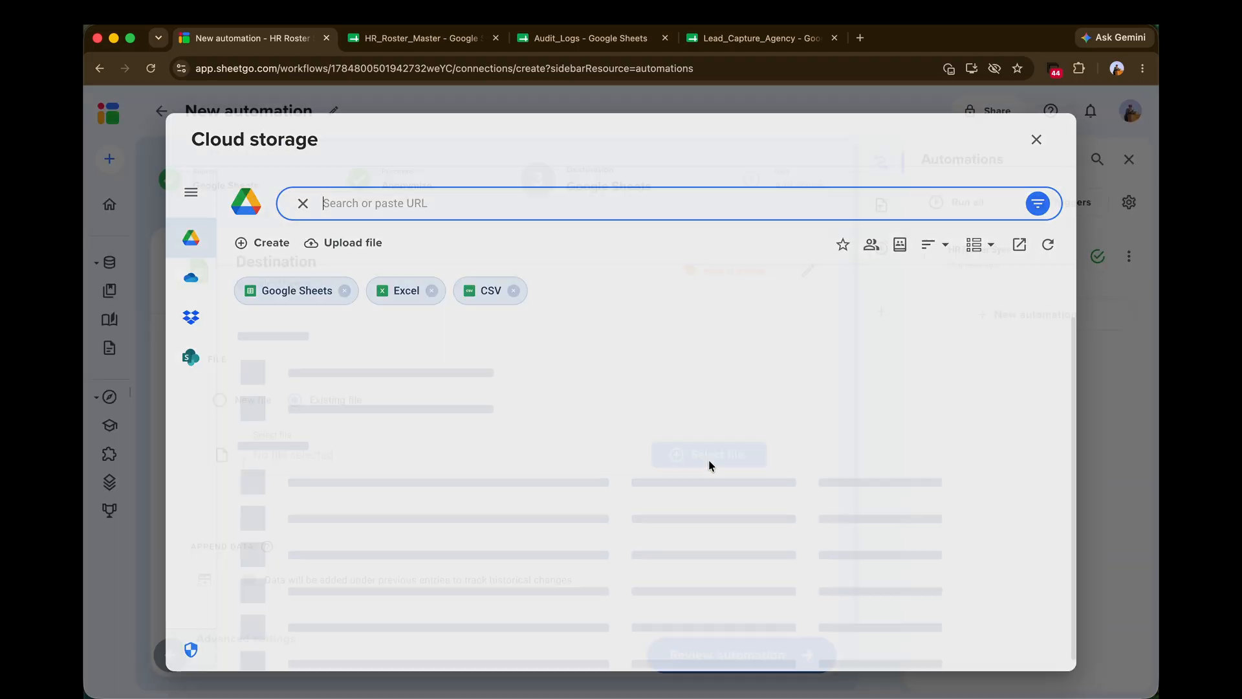
text(Audit_Logs)
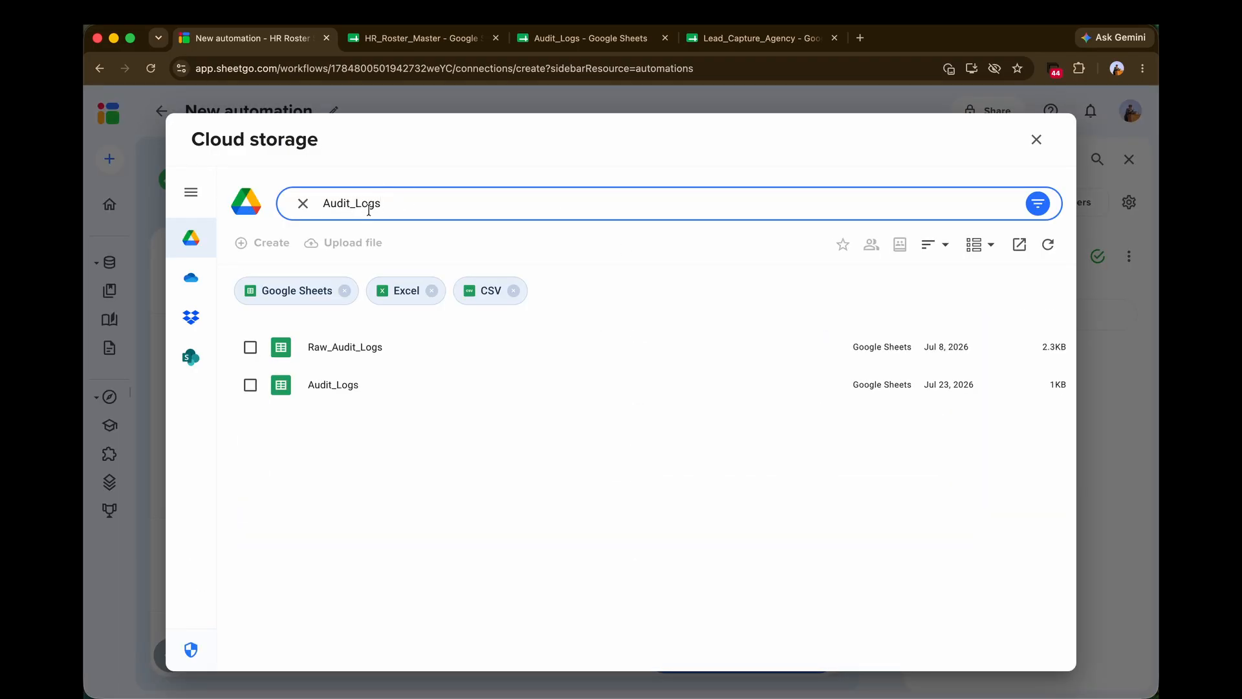
click(391, 382)
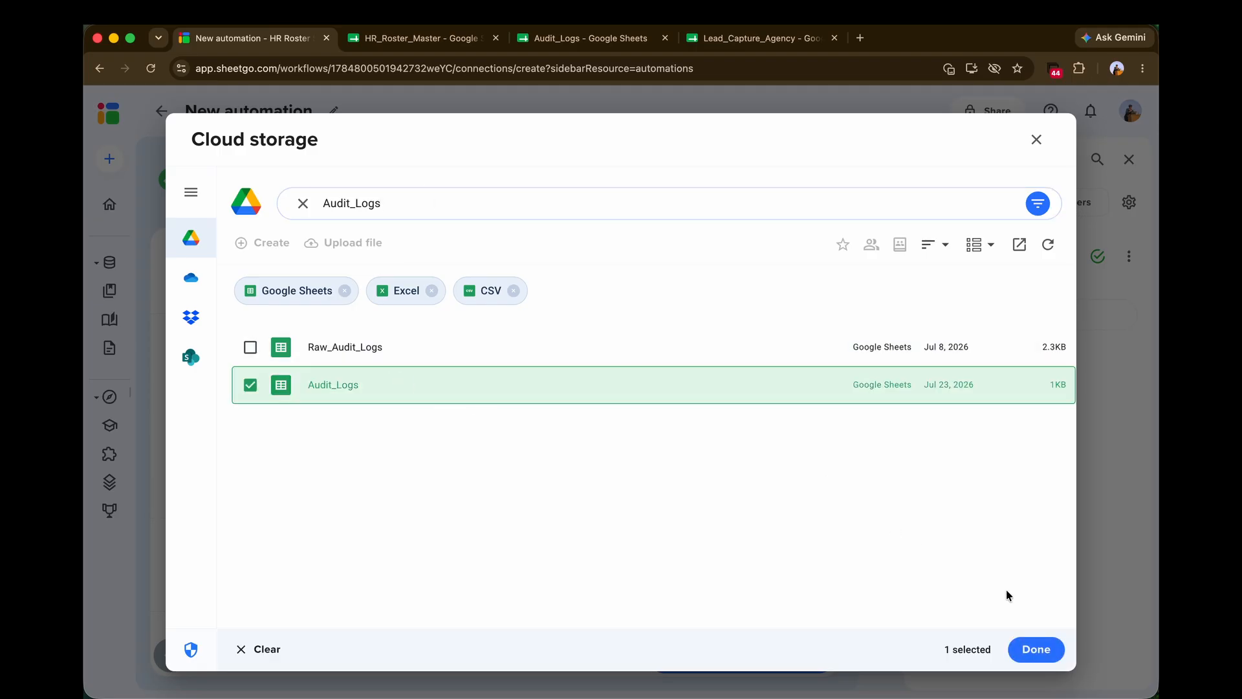
click(1048, 649)
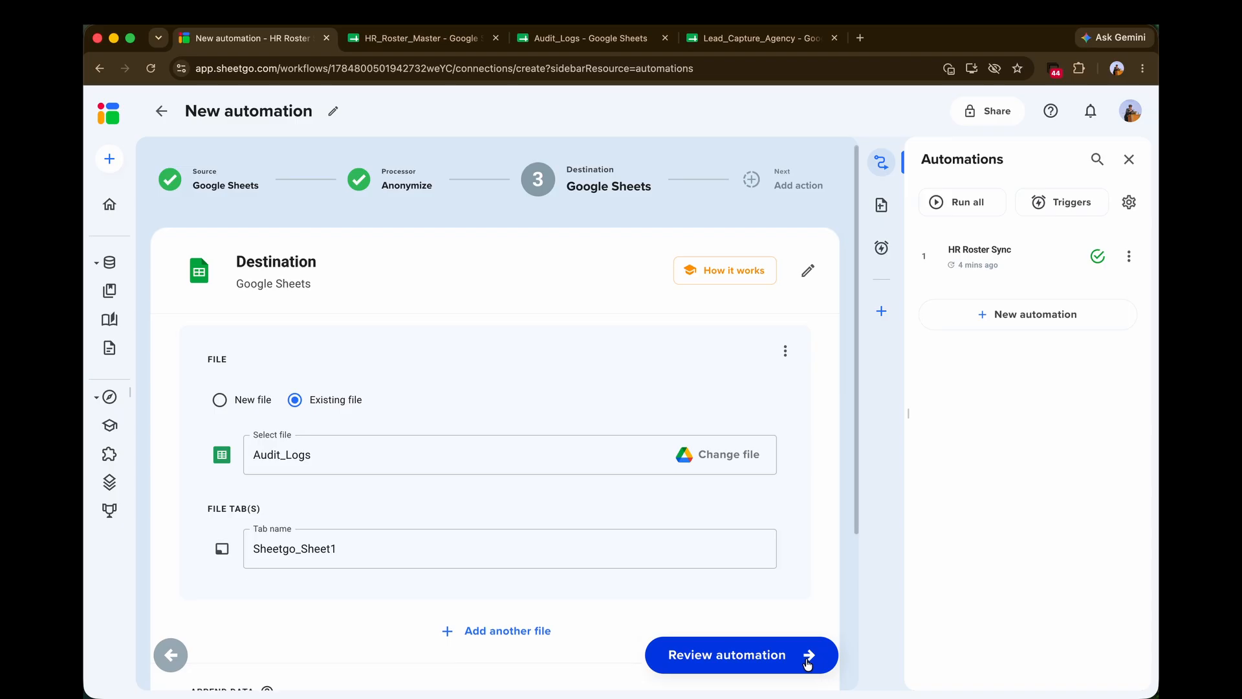
Review the Audit_Logs automation, finish and run it, and dismiss the running notification
click(808, 663)
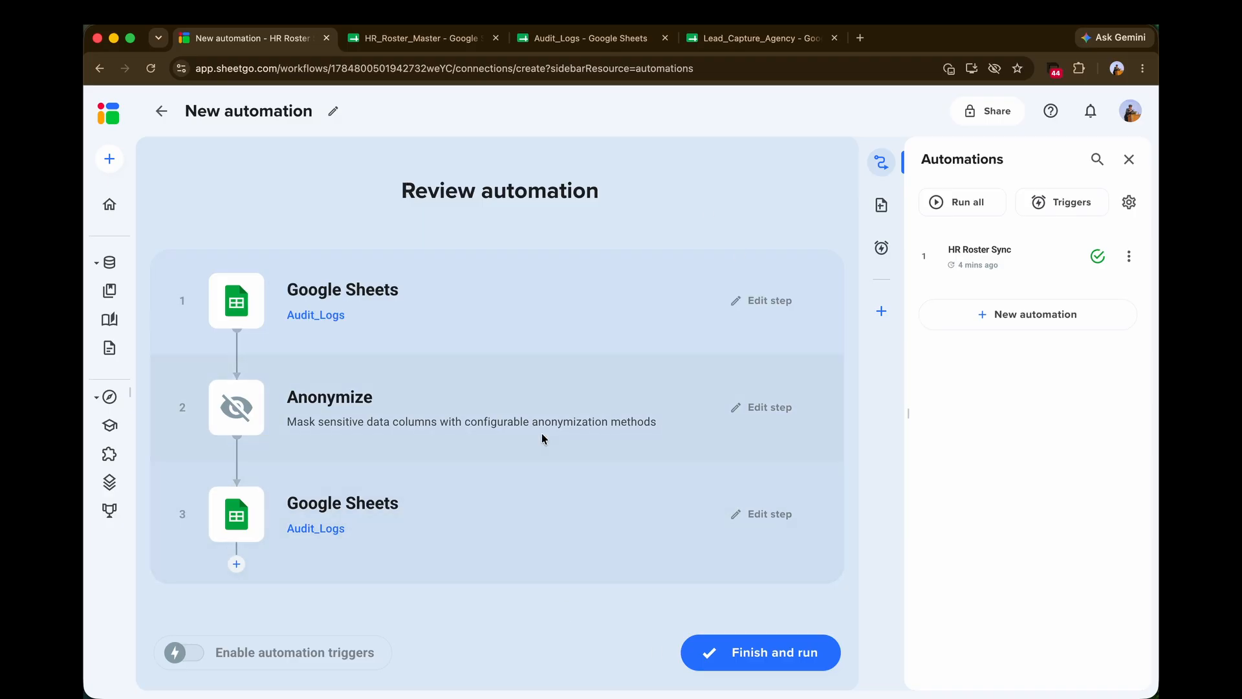
click(780, 652)
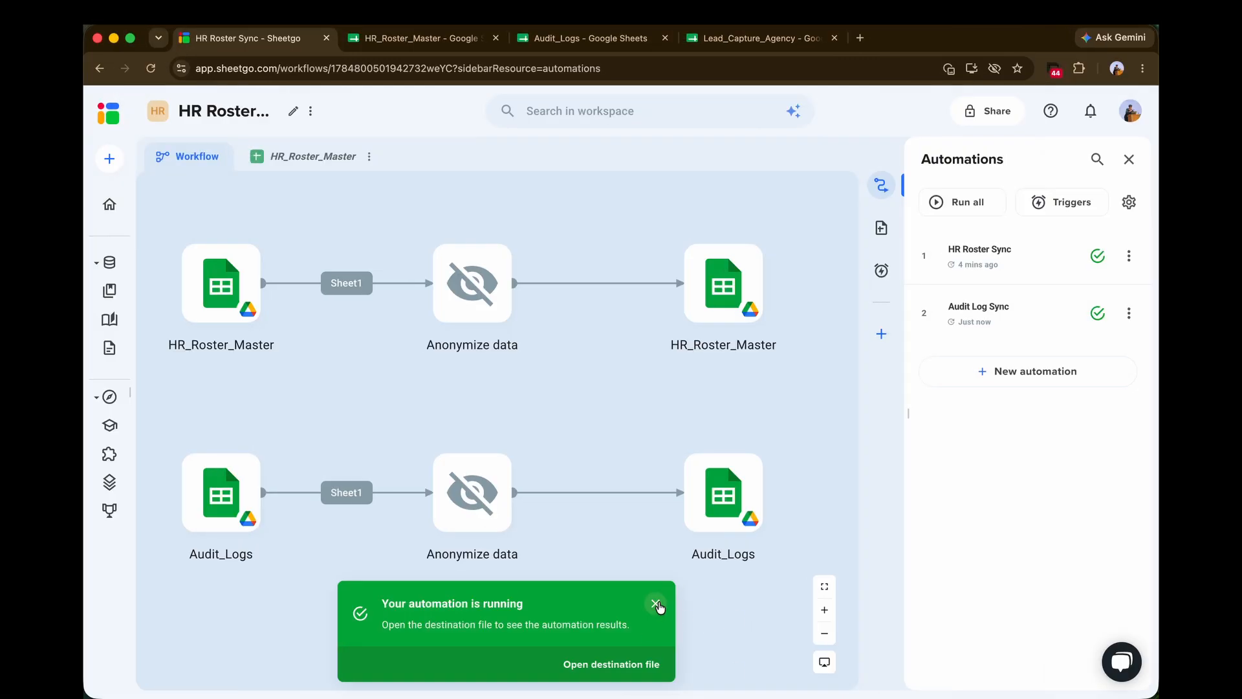
click(656, 604)
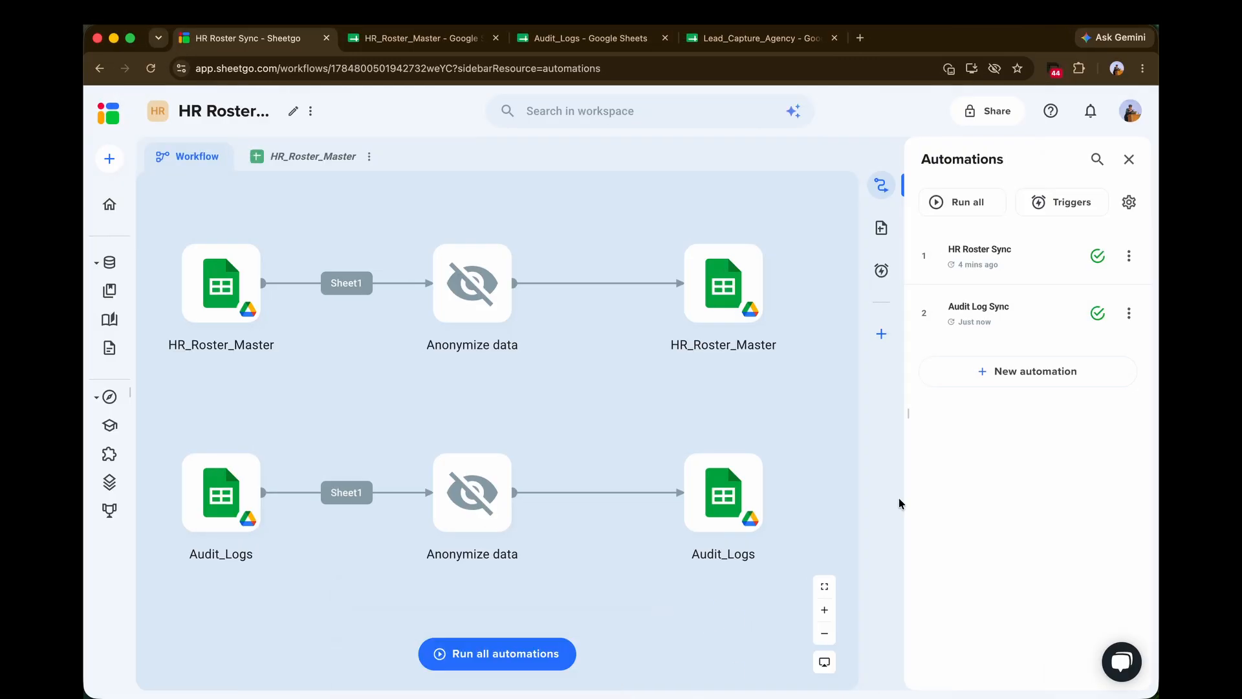
Switch to the Audit_Logs spreadsheet and inspect the Sheetgo_Sheet1 output, comparing Client_Name and Auditor_Notes with the date and amount columns
click(626, 51)
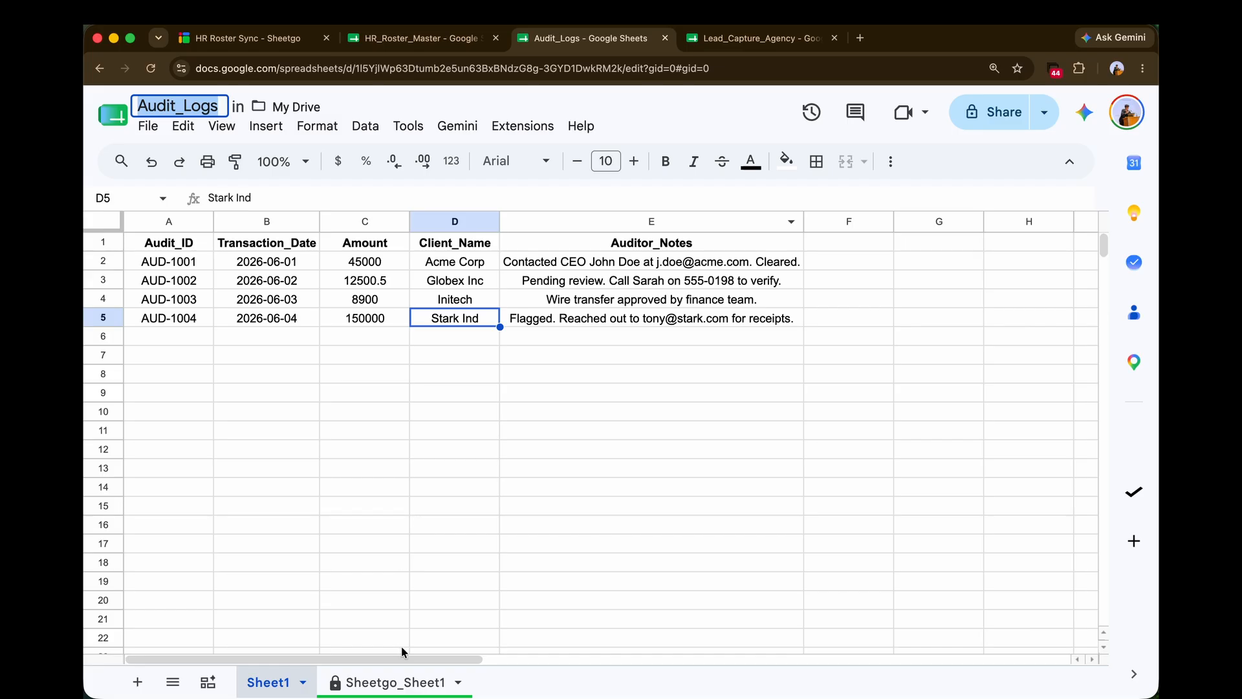
click(402, 680)
drag(449, 265, 768, 317)
click(466, 266)
click(637, 264)
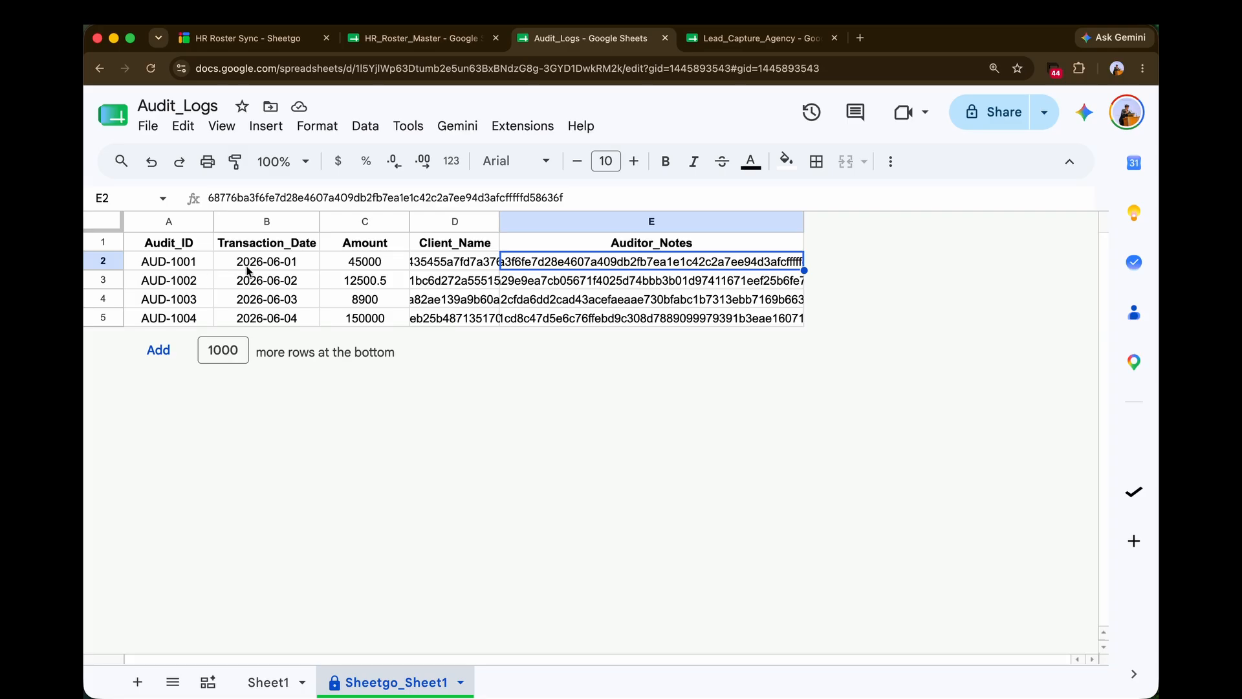
drag(250, 267, 368, 326)
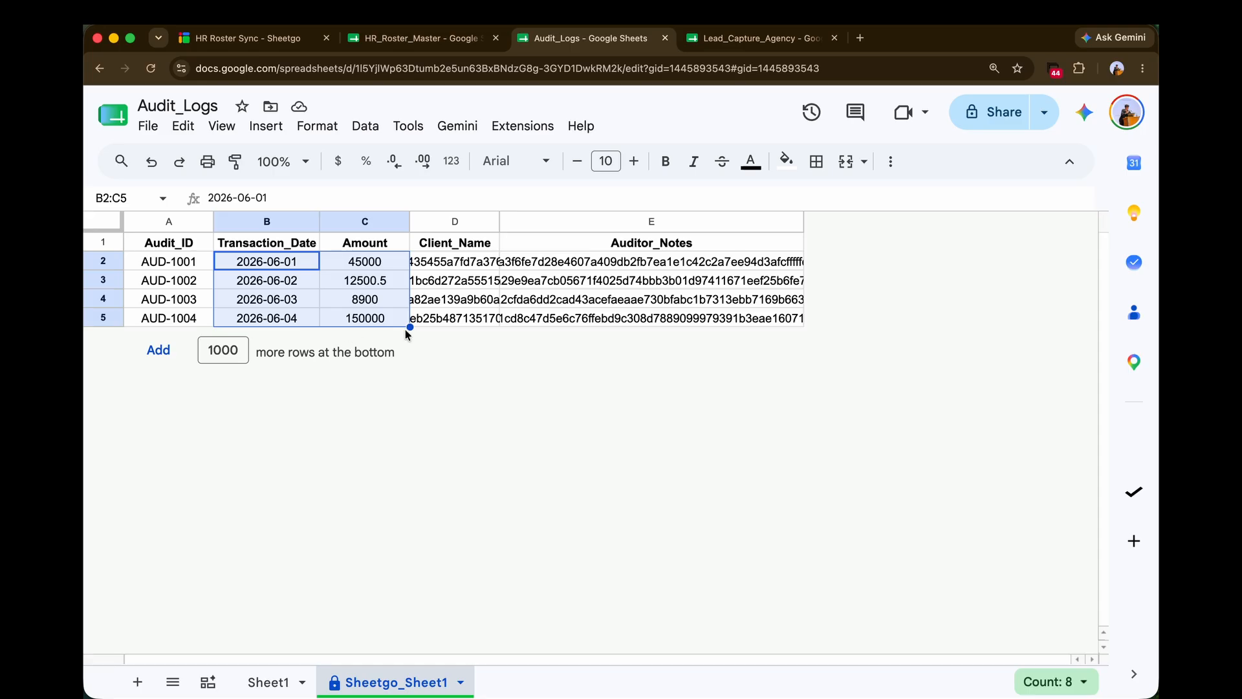
Switch to the Lead_Capture_Agency spreadsheet, close the Gemini panel and examine the lead records
click(751, 42)
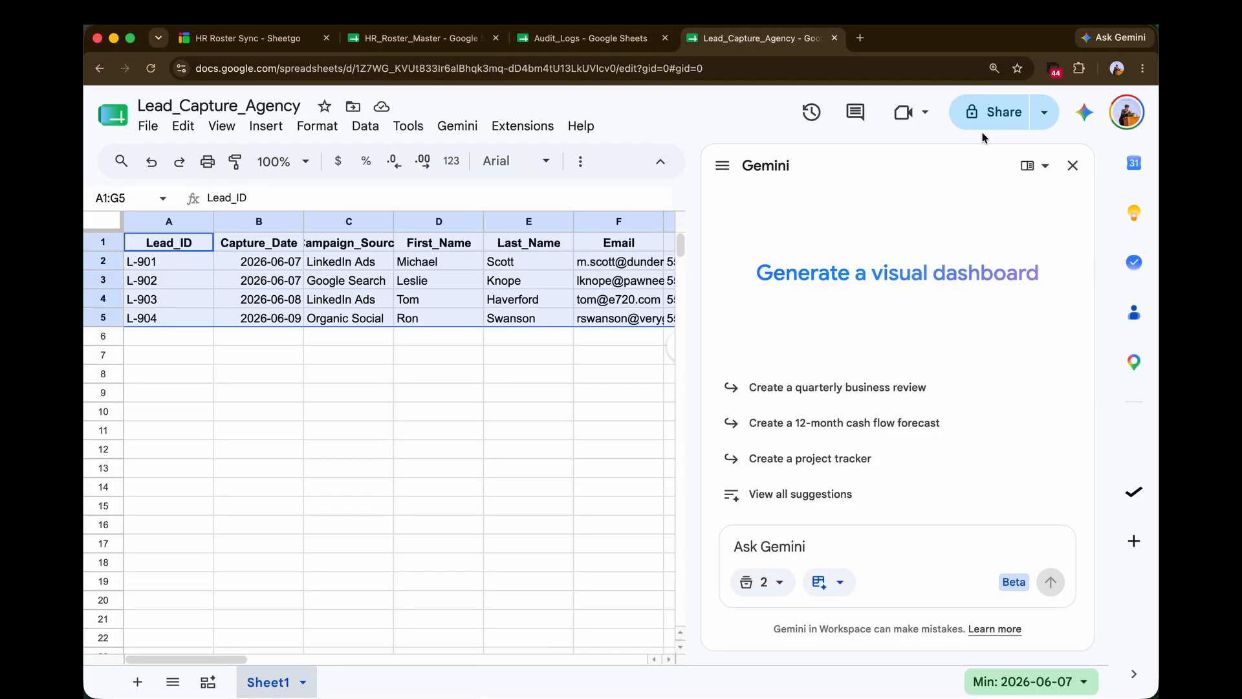
click(1072, 165)
click(207, 298)
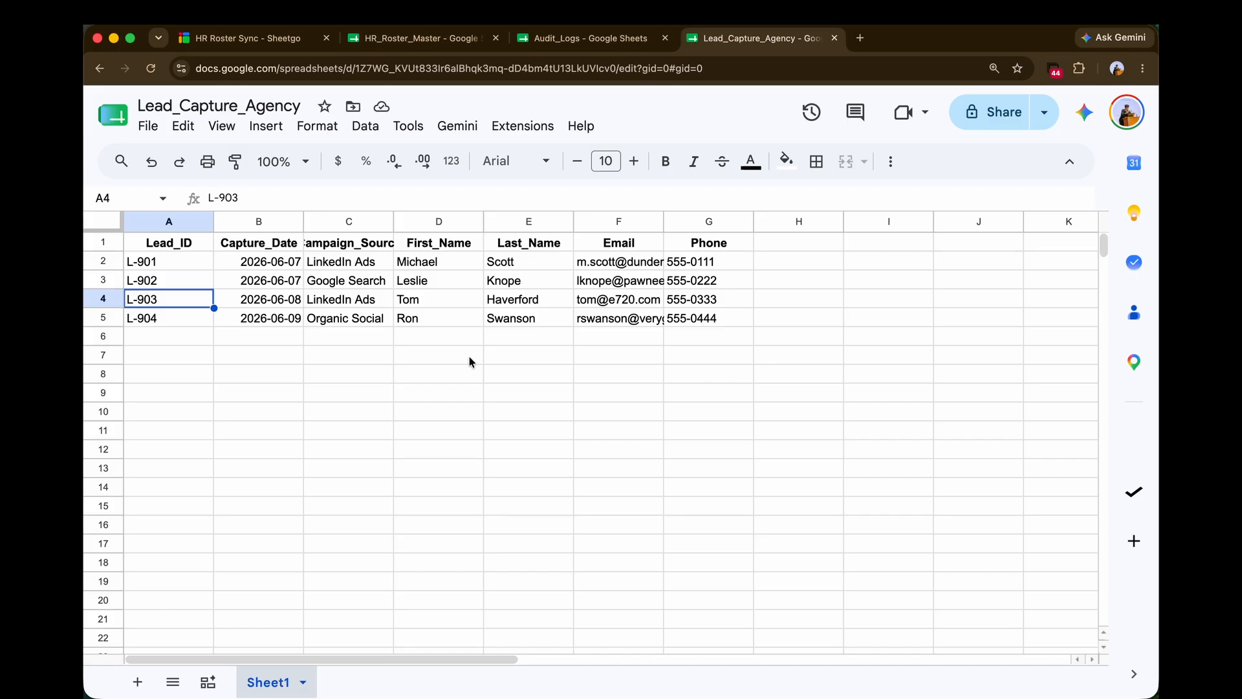
click(508, 322)
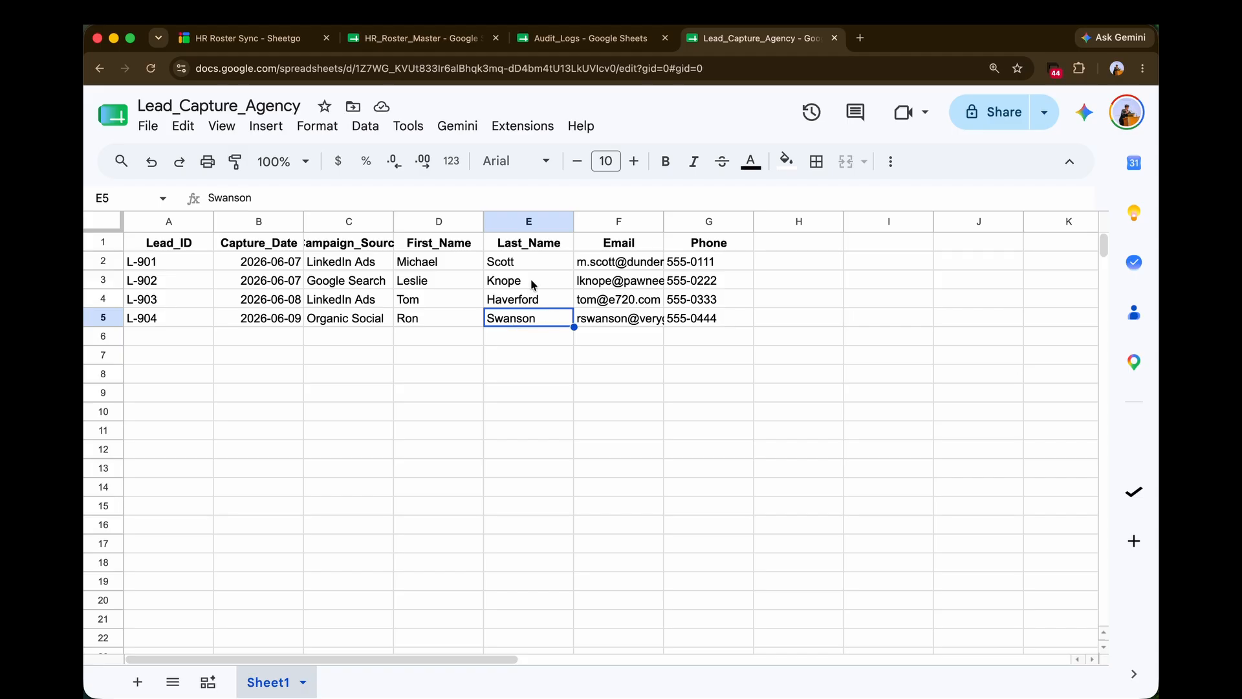
Copy the Lead_Capture_Agency file name and start a new automation in the HR Roster Sync workflow in Sheetgo
click(262, 106)
key(super+c)
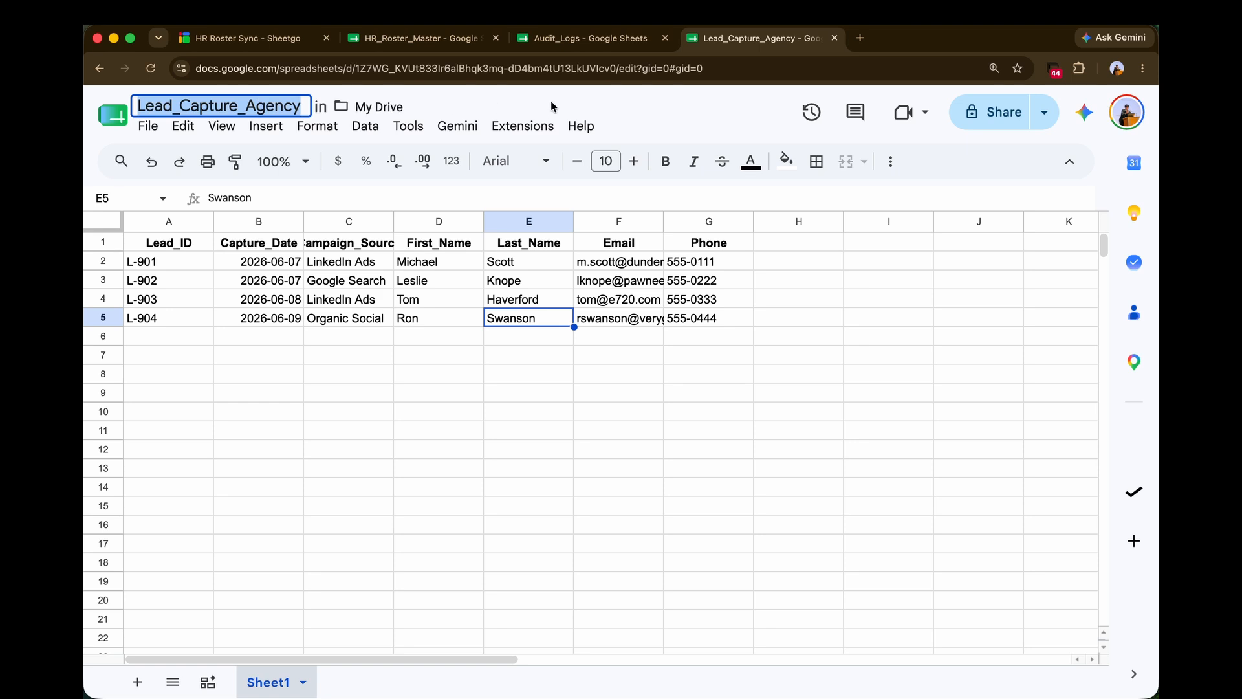
click(552, 105)
click(287, 48)
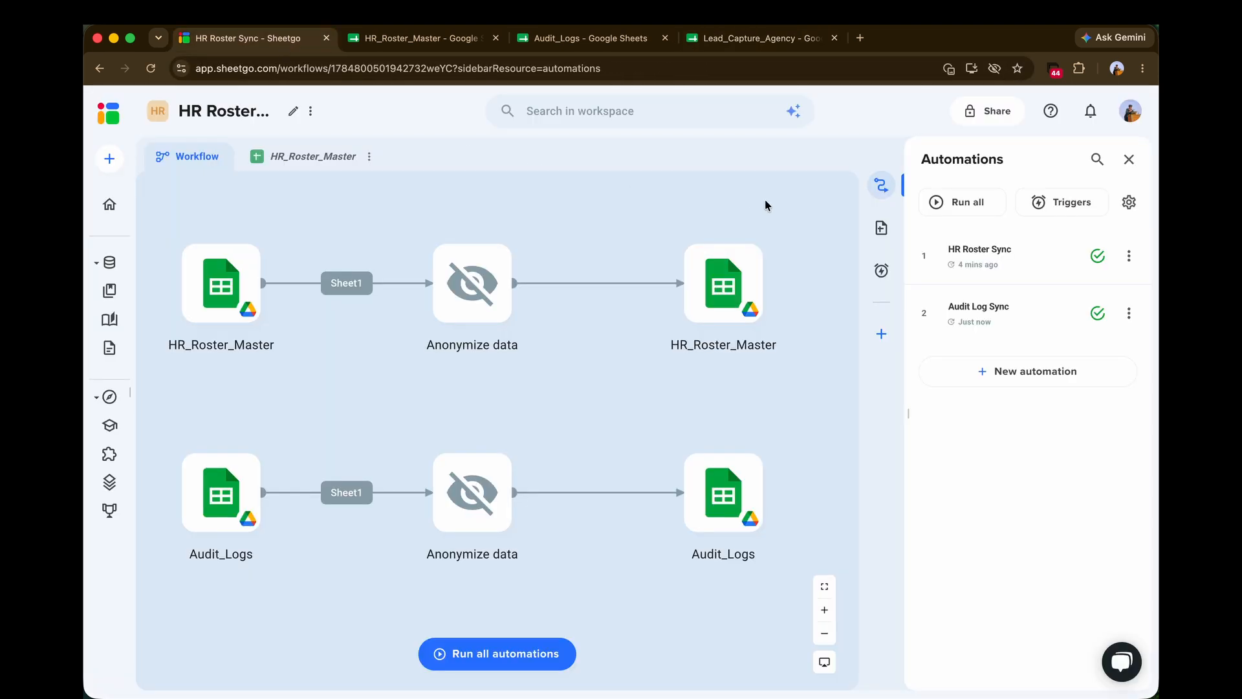
click(1037, 373)
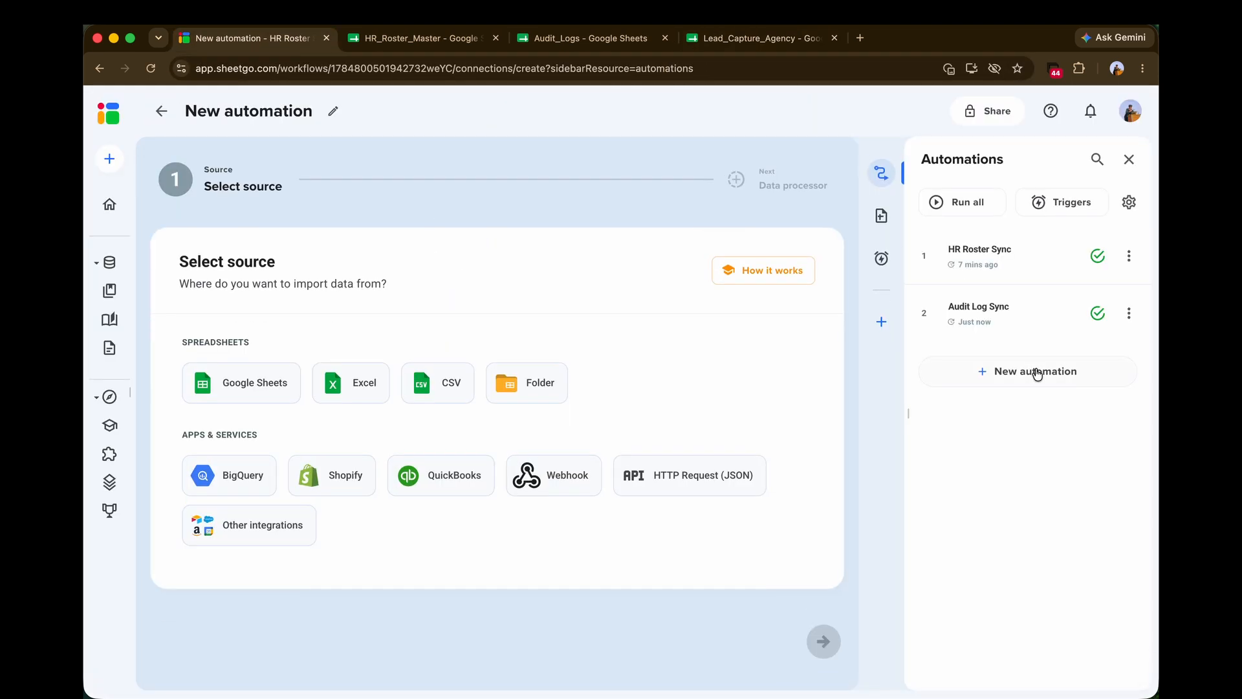
Set Google Sheets as the source, search for and select the Lead_Capture_Agency file, and continue to the processor step
click(229, 388)
click(358, 387)
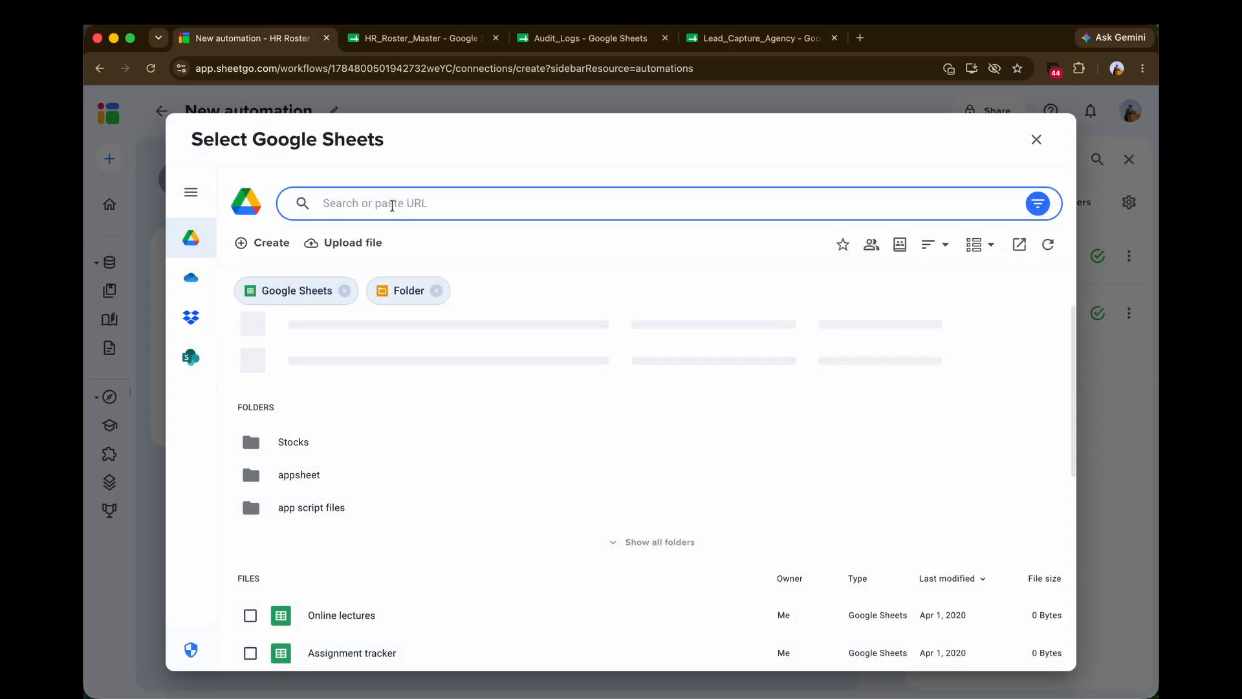
key(super+v)
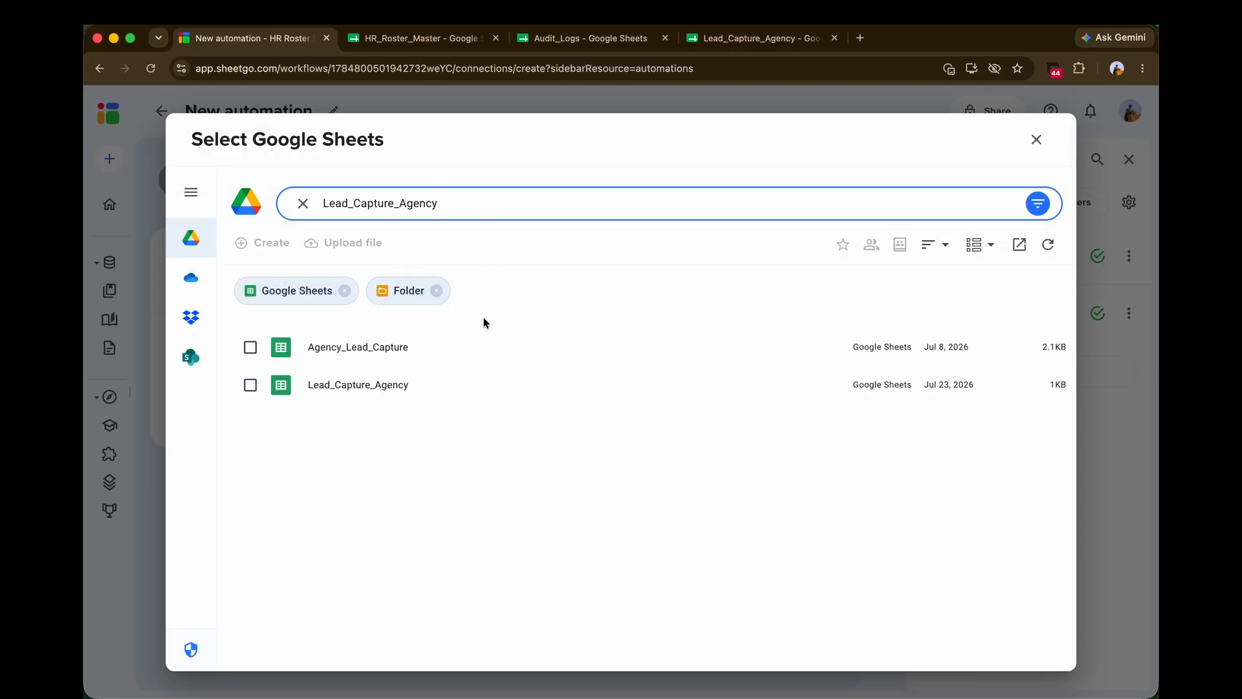
click(457, 382)
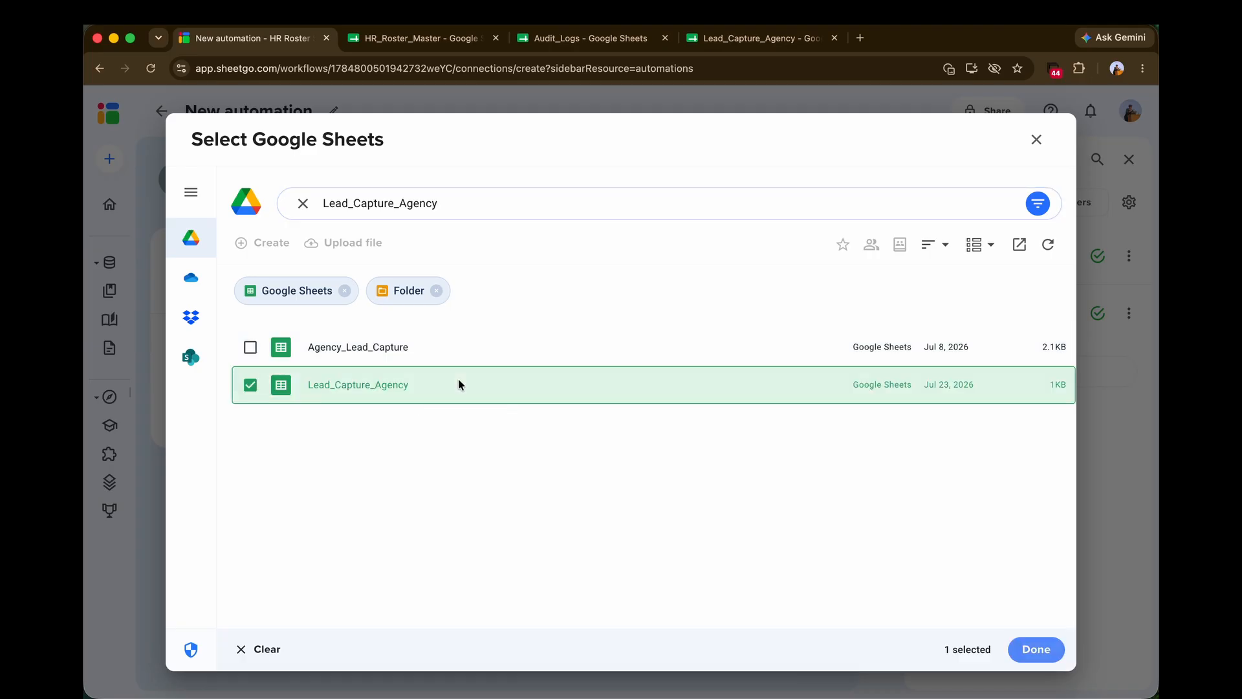
click(1034, 649)
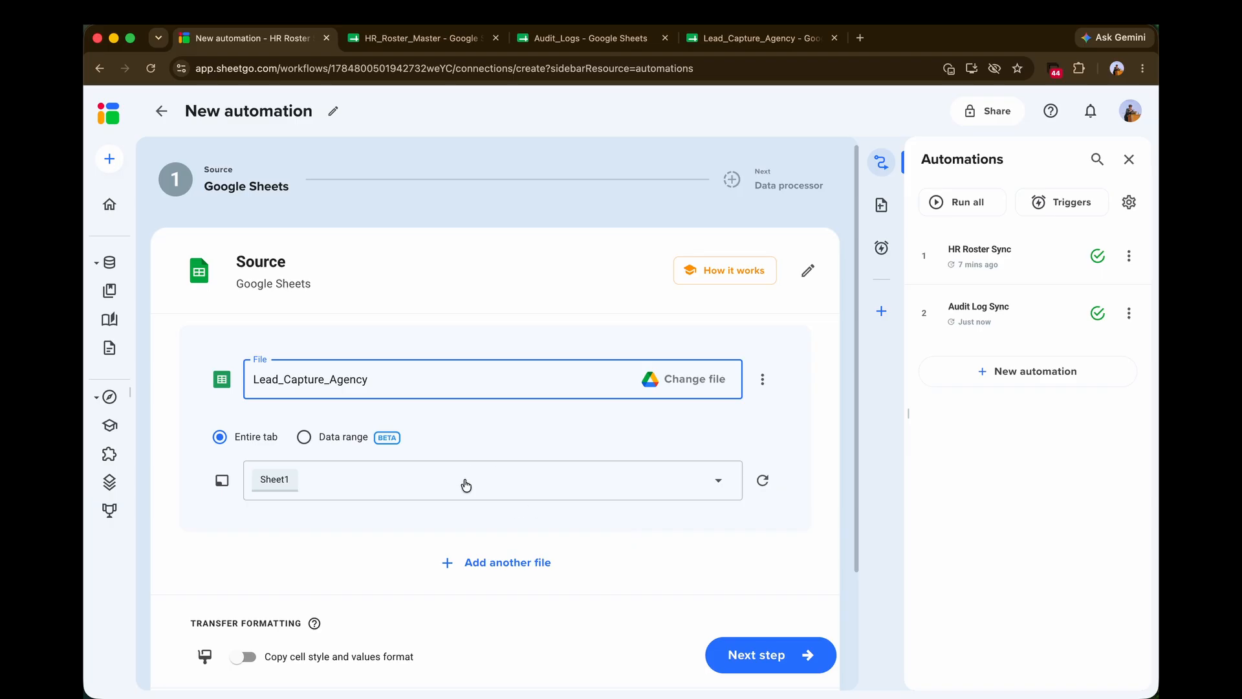
click(790, 649)
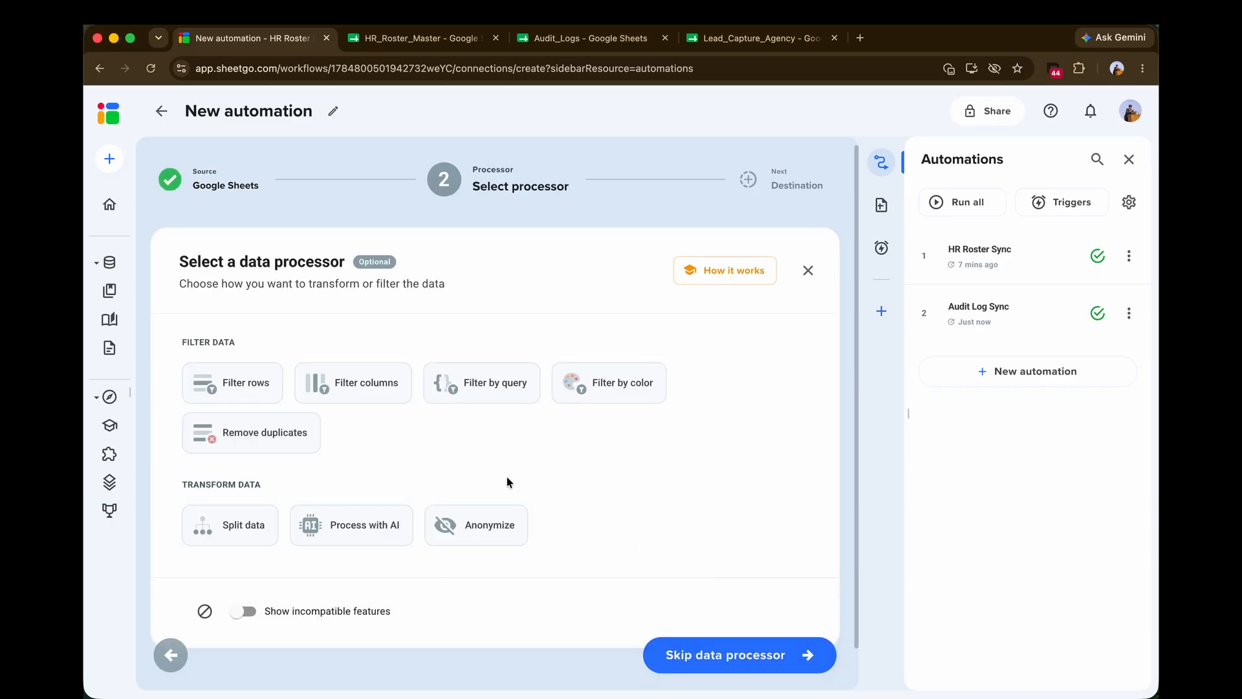
Add the Anonymize processor and set the masking method of the First_Name and Last_Name columns to Salted Hash
click(476, 523)
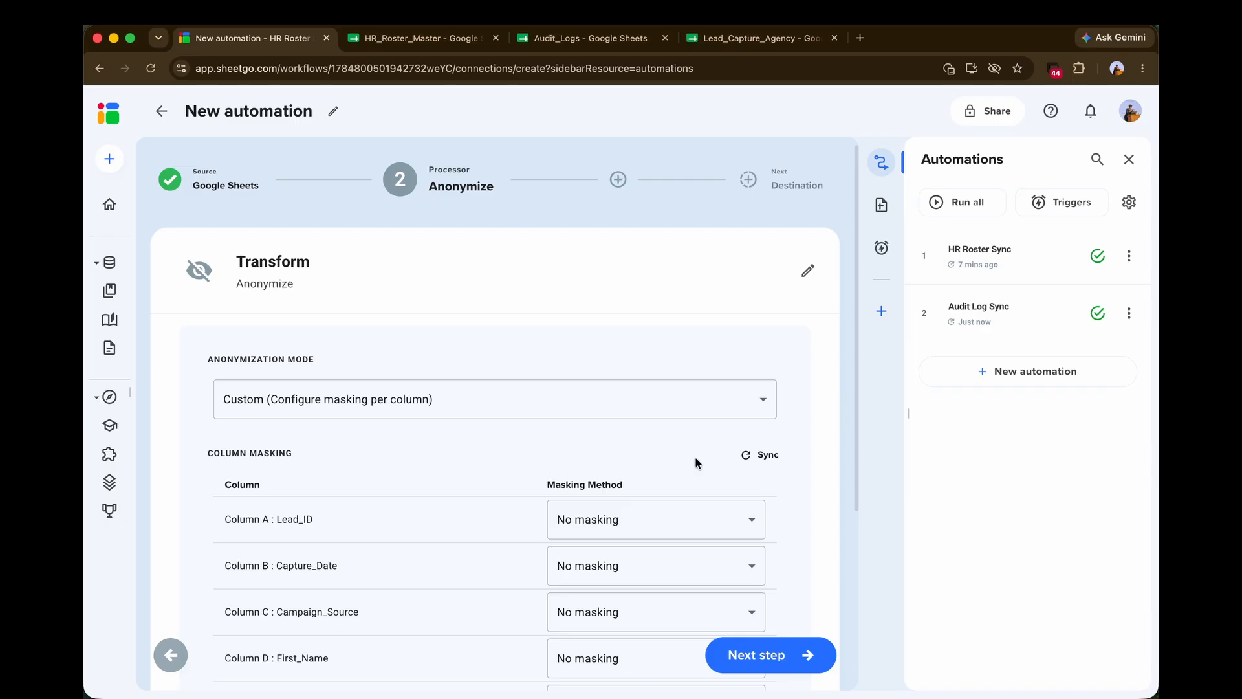
scroll(485, 380, down, 5)
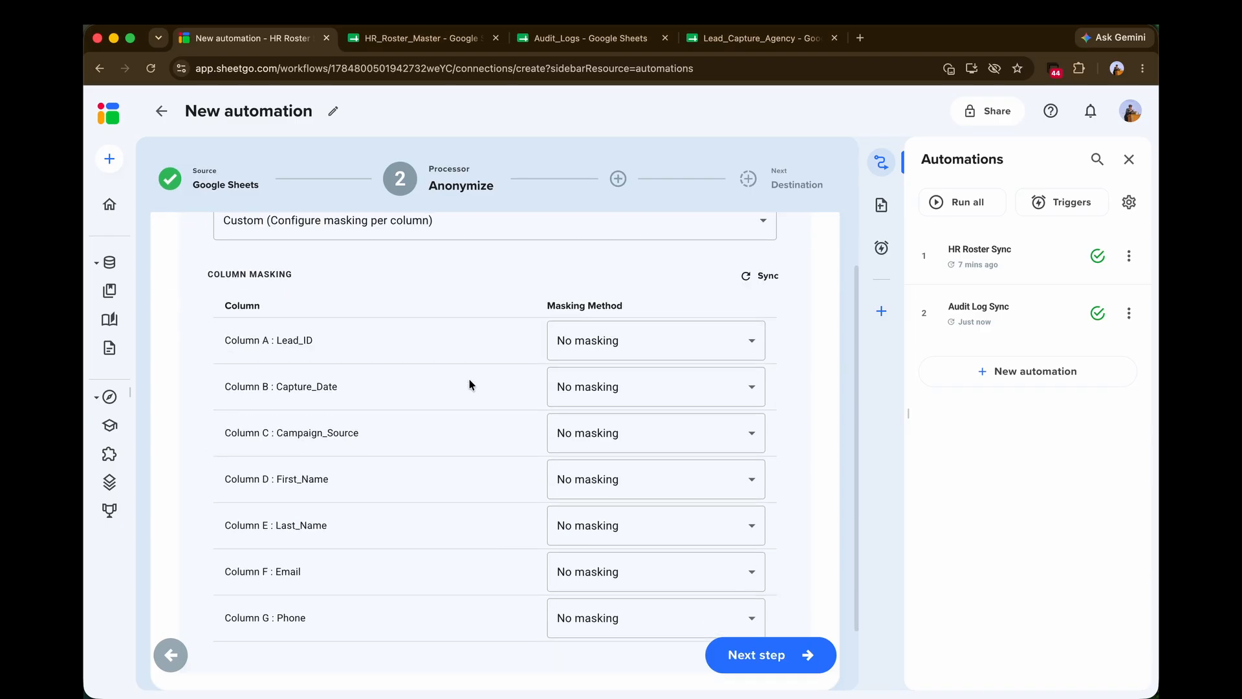
click(681, 482)
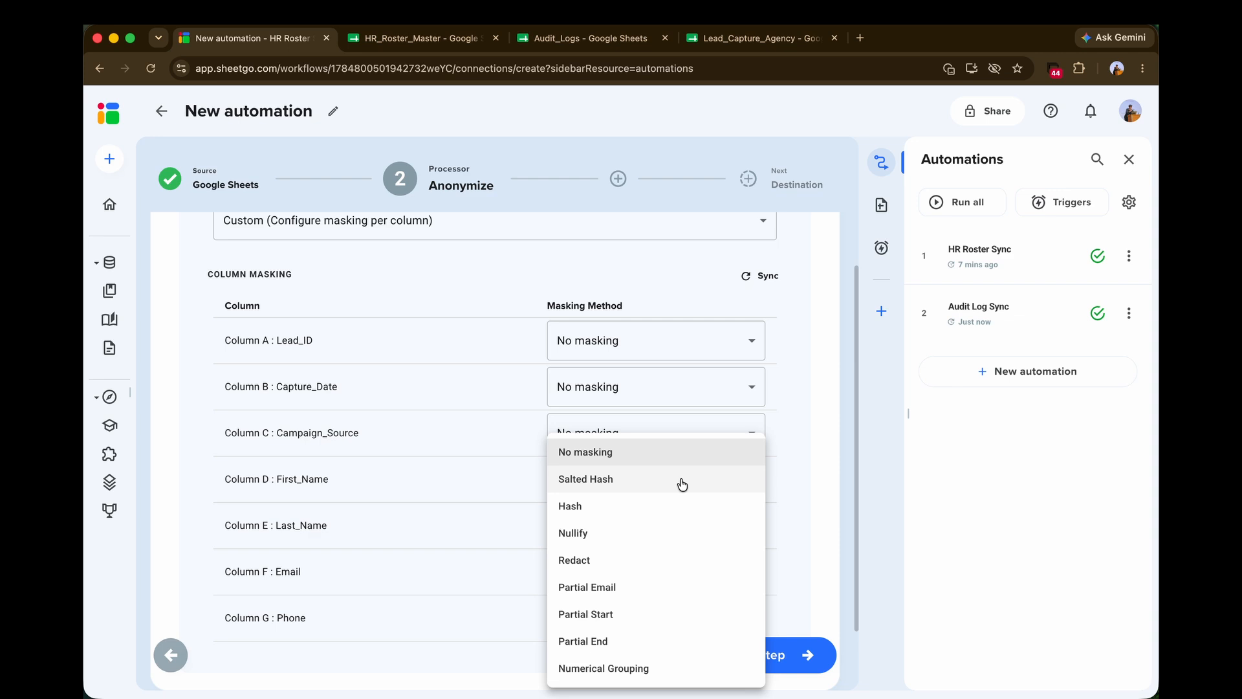
click(682, 482)
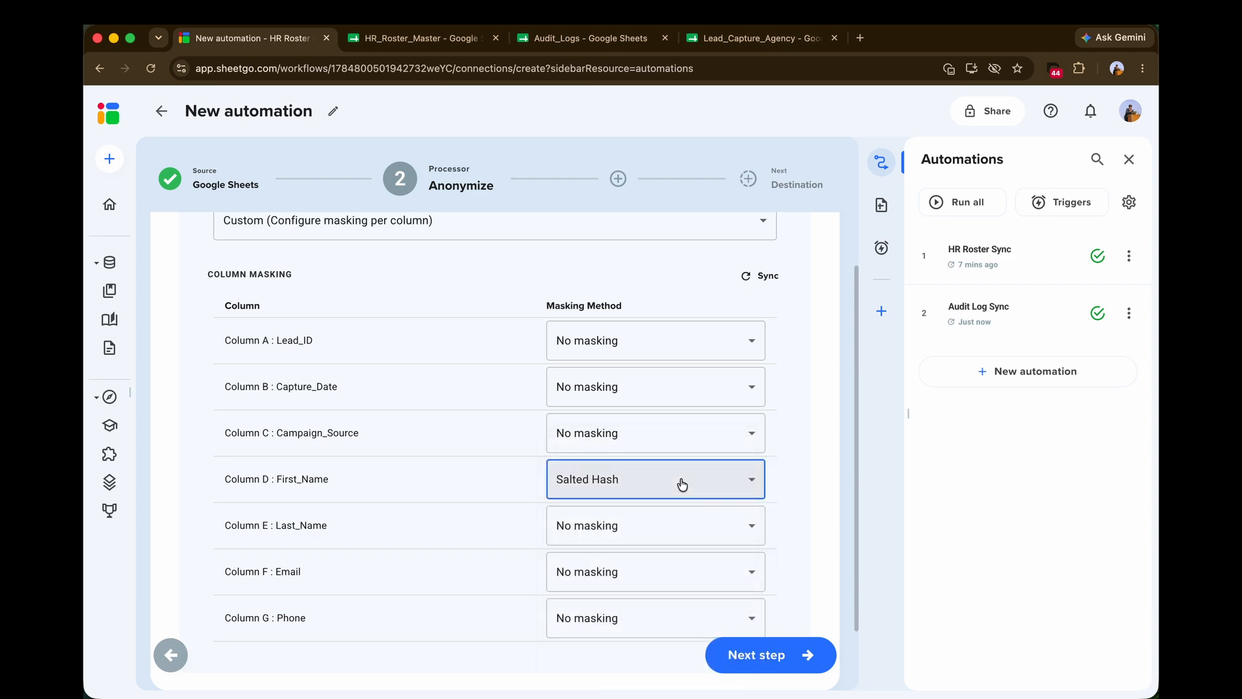
click(622, 536)
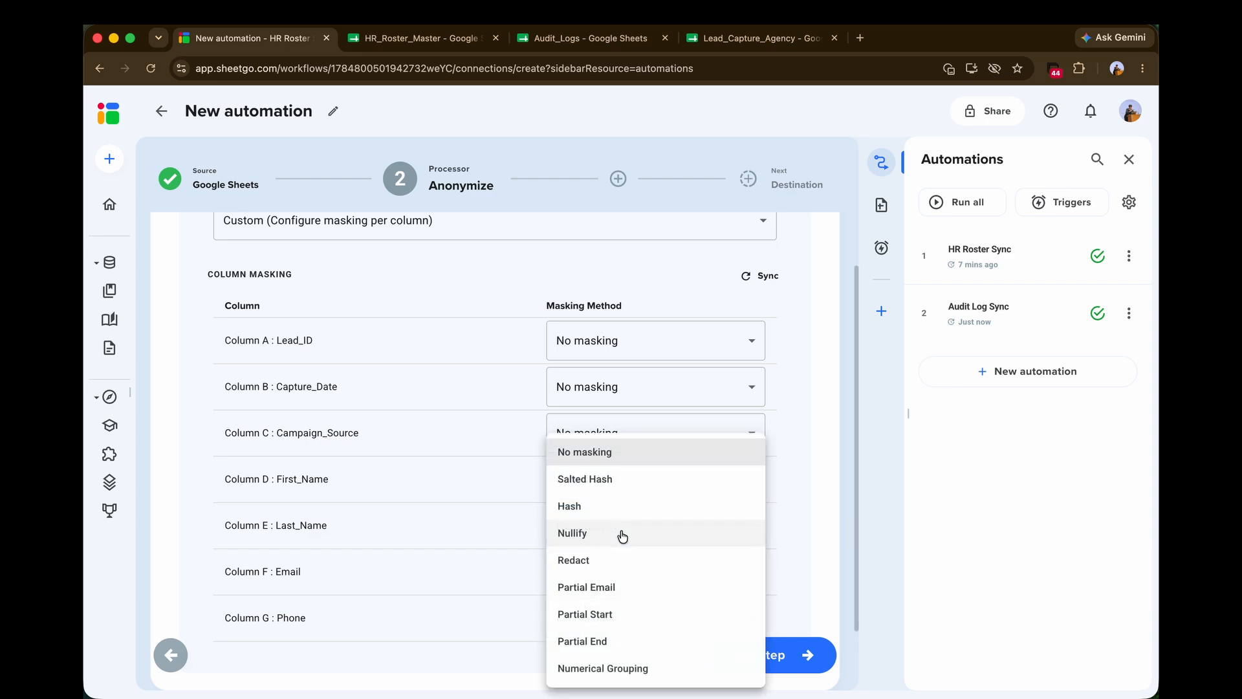
click(585, 479)
Set the masking method of the Email column to Partial Email and of the Phone column to Redact
scroll(397, 460, down, 2)
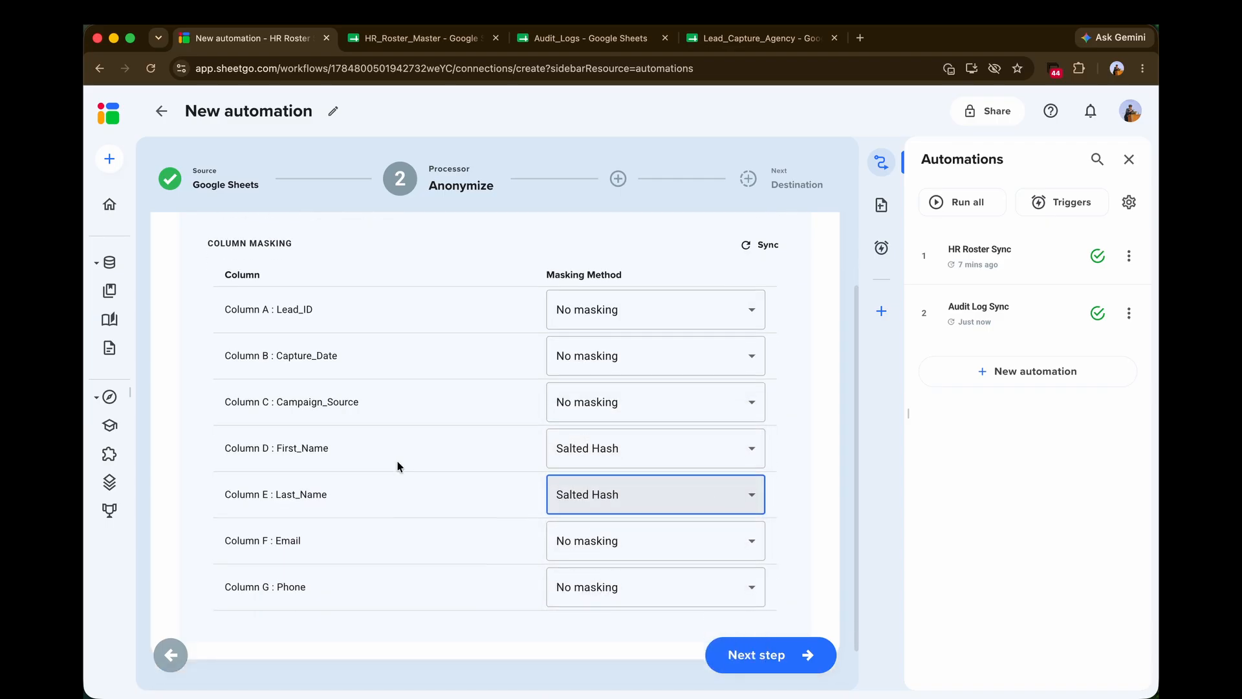
click(672, 525)
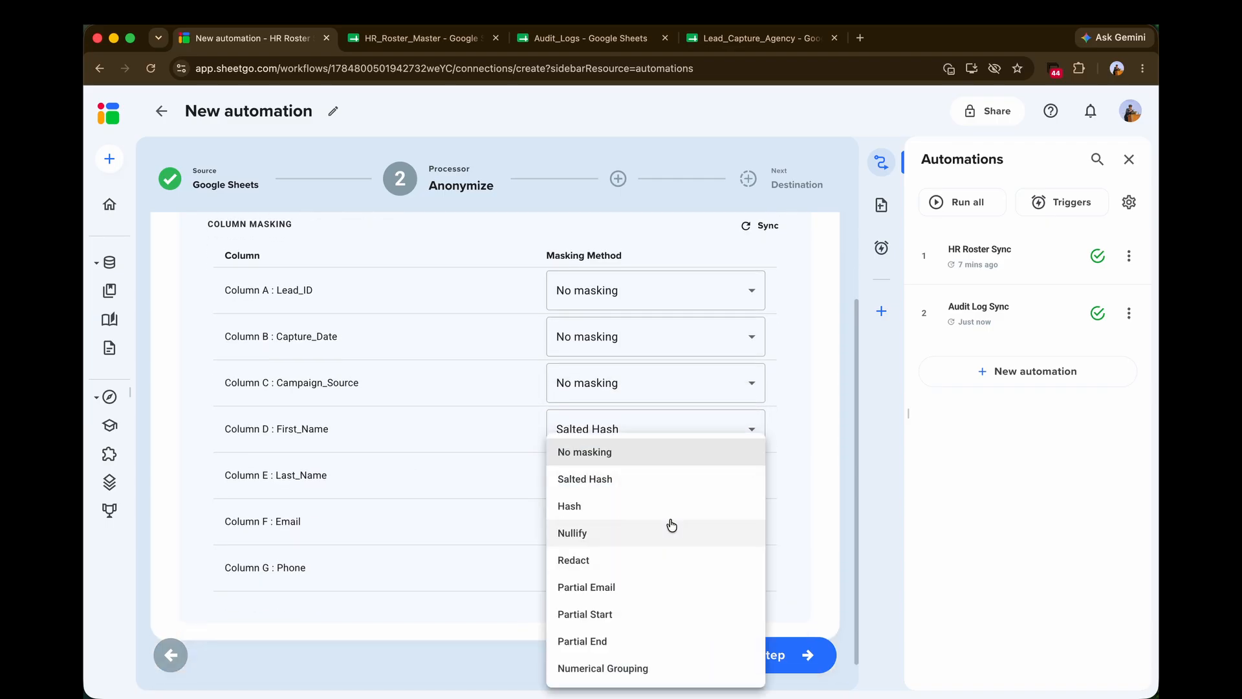
click(633, 588)
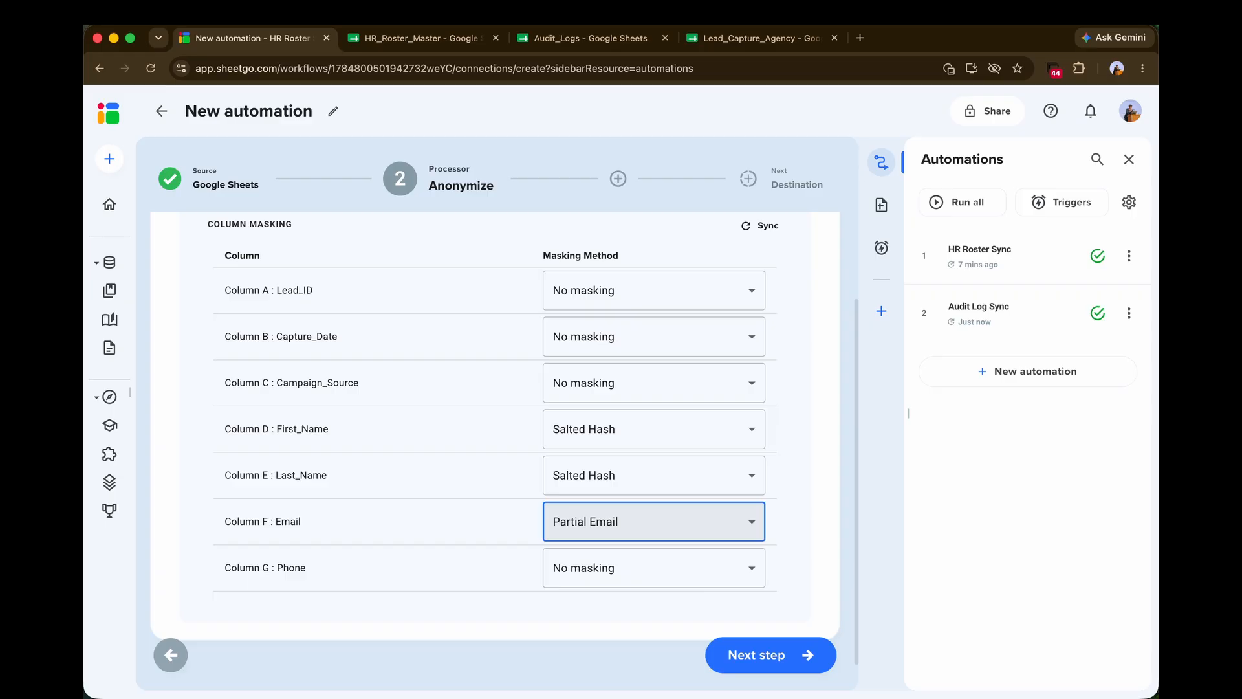
scroll(493, 395, down, 1)
click(605, 536)
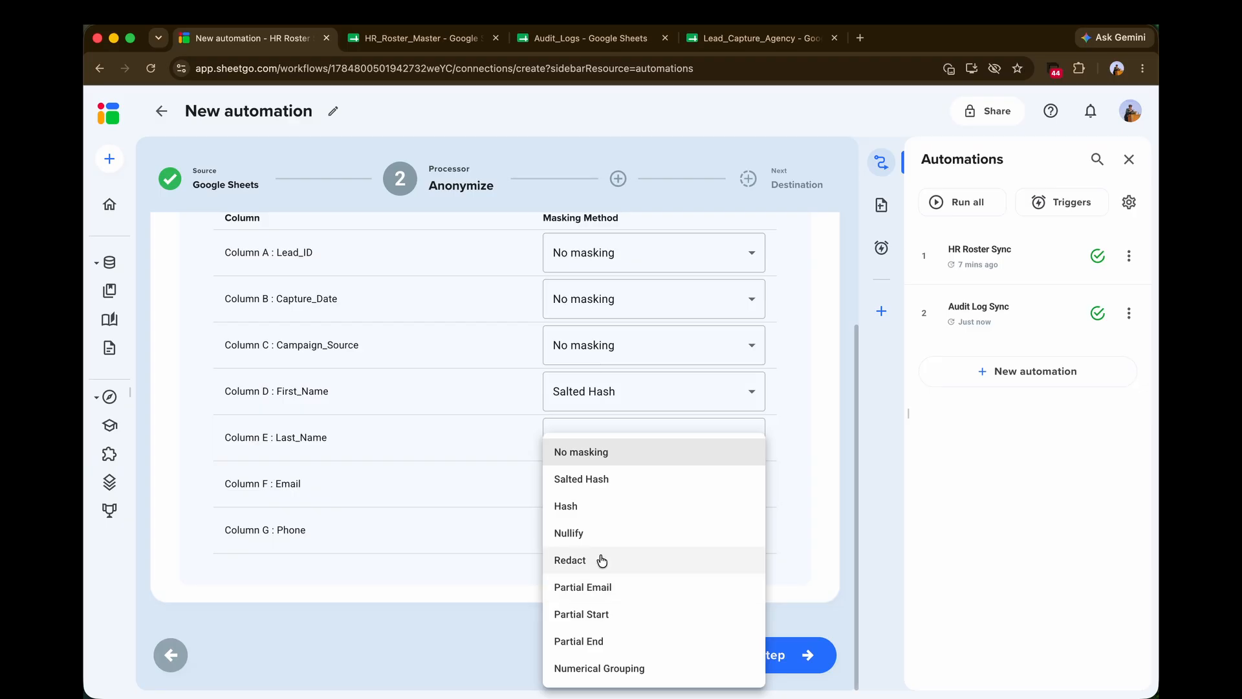
click(601, 561)
scroll(618, 433, up, 1)
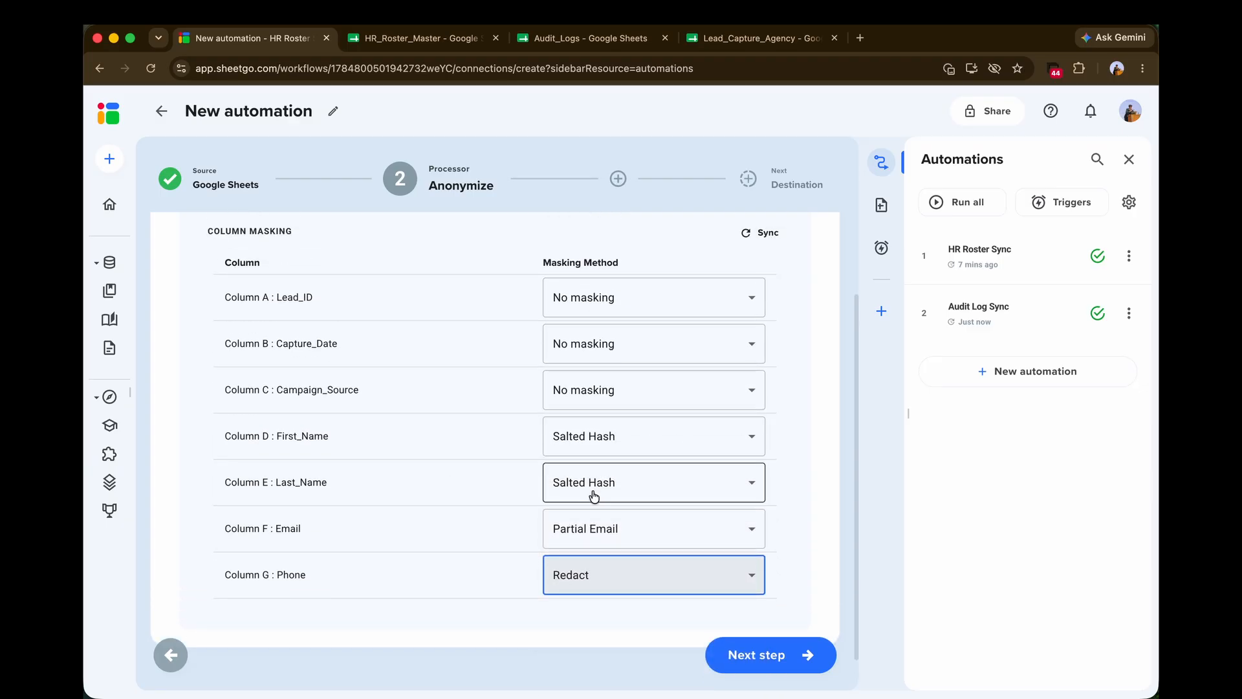
Add a Google Sheets destination that writes to an existing file, then search for and select the Lead_Capture_Agency spreadsheet
click(818, 649)
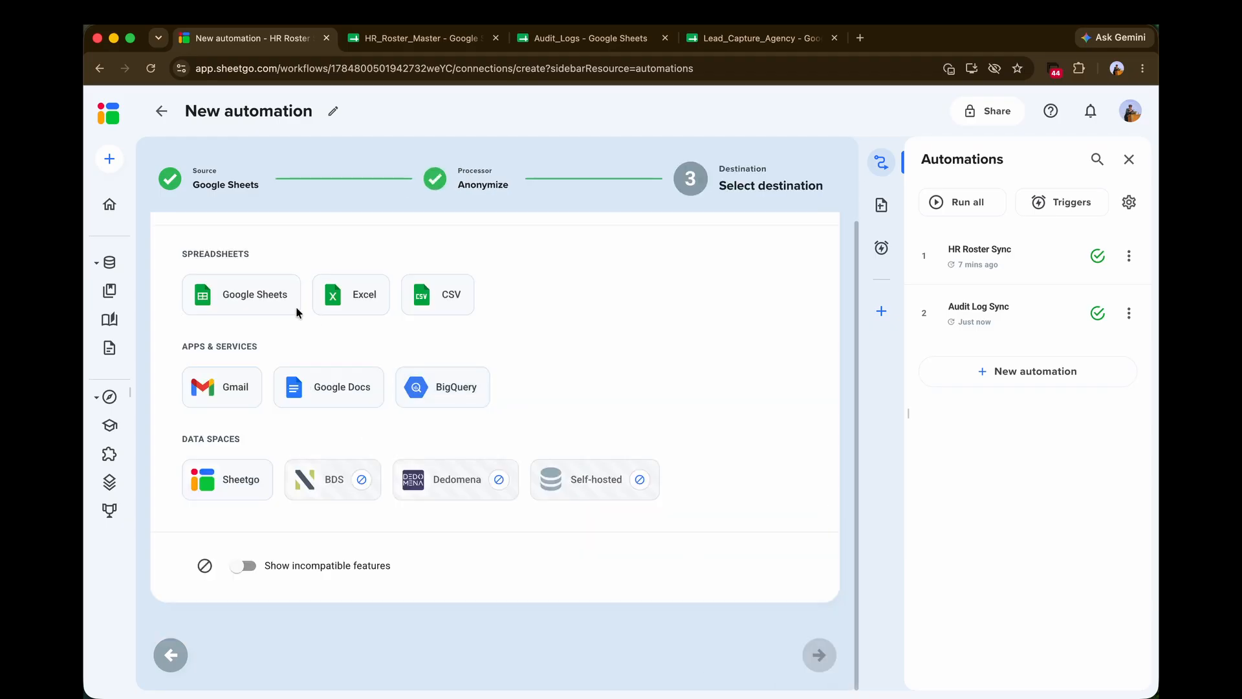
click(250, 297)
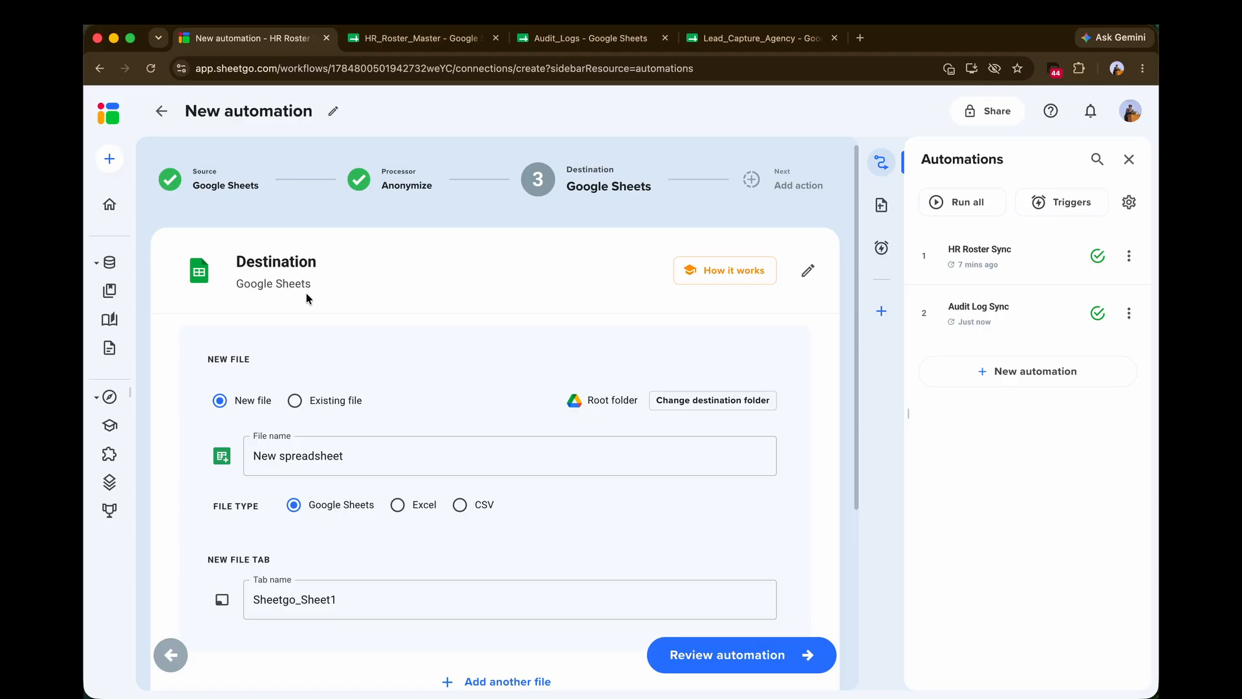
click(349, 404)
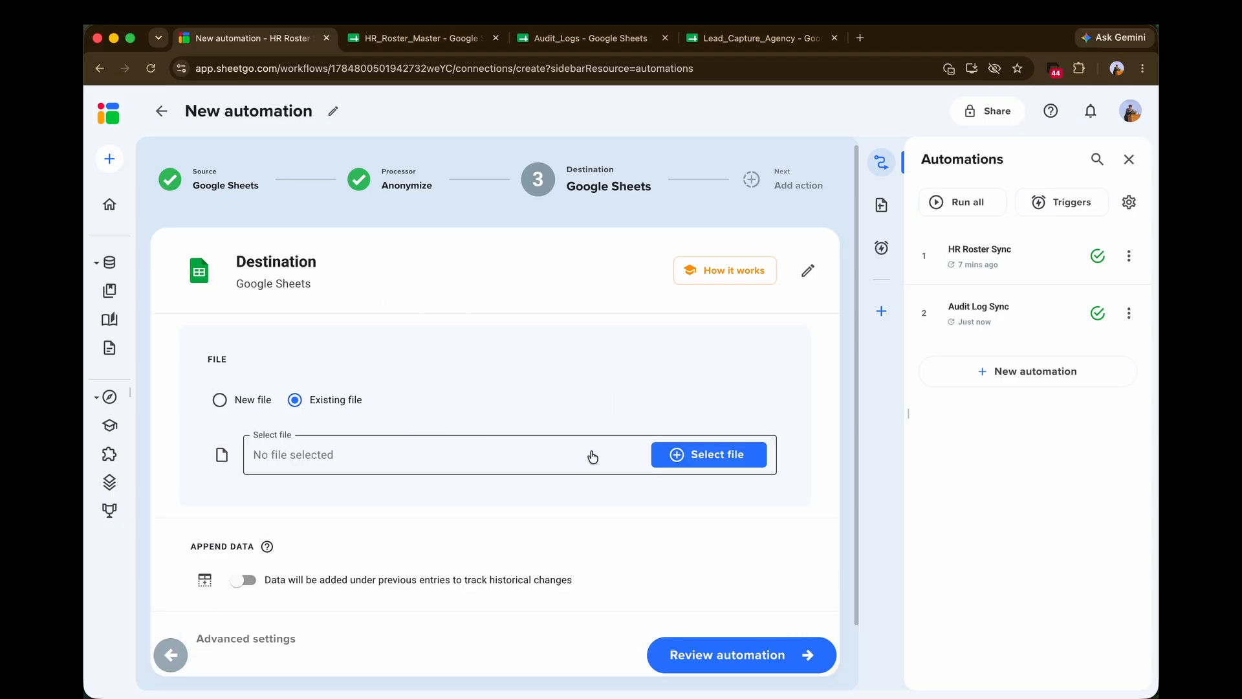
click(626, 455)
text(Lead_Capture_Agency)
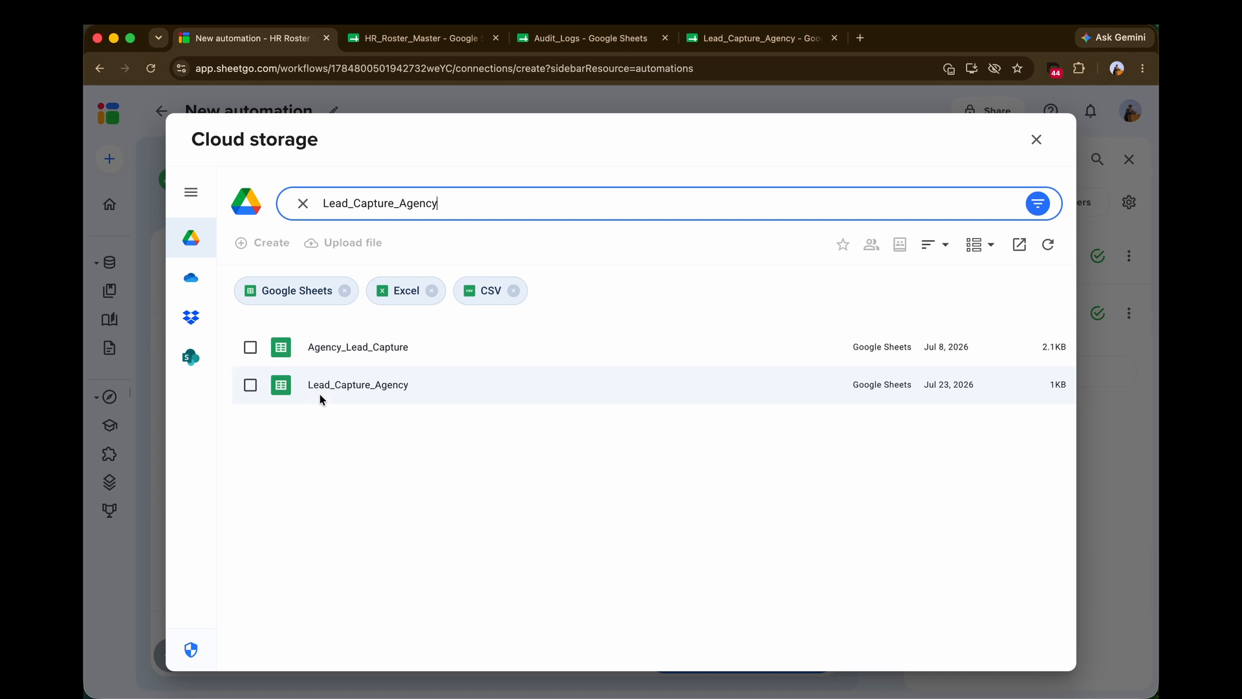
click(320, 396)
click(1036, 650)
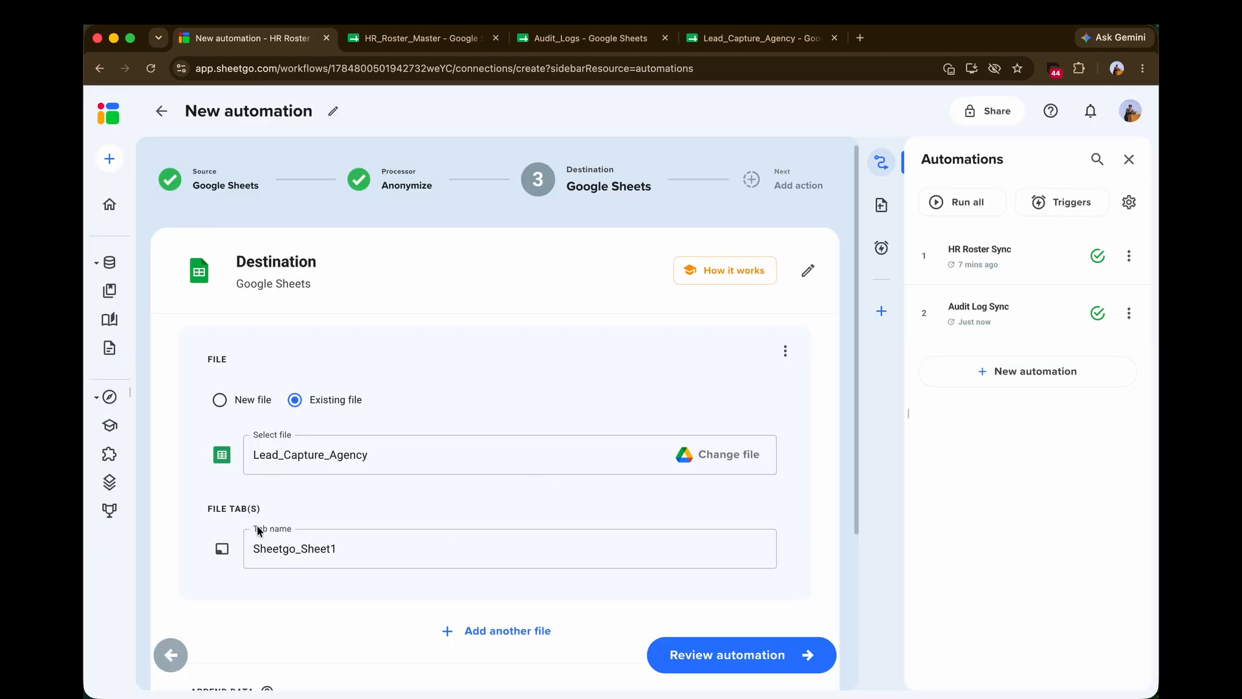
Review the automation, finish and run it as Lead Capture Sync, and dismiss the running notification
click(738, 667)
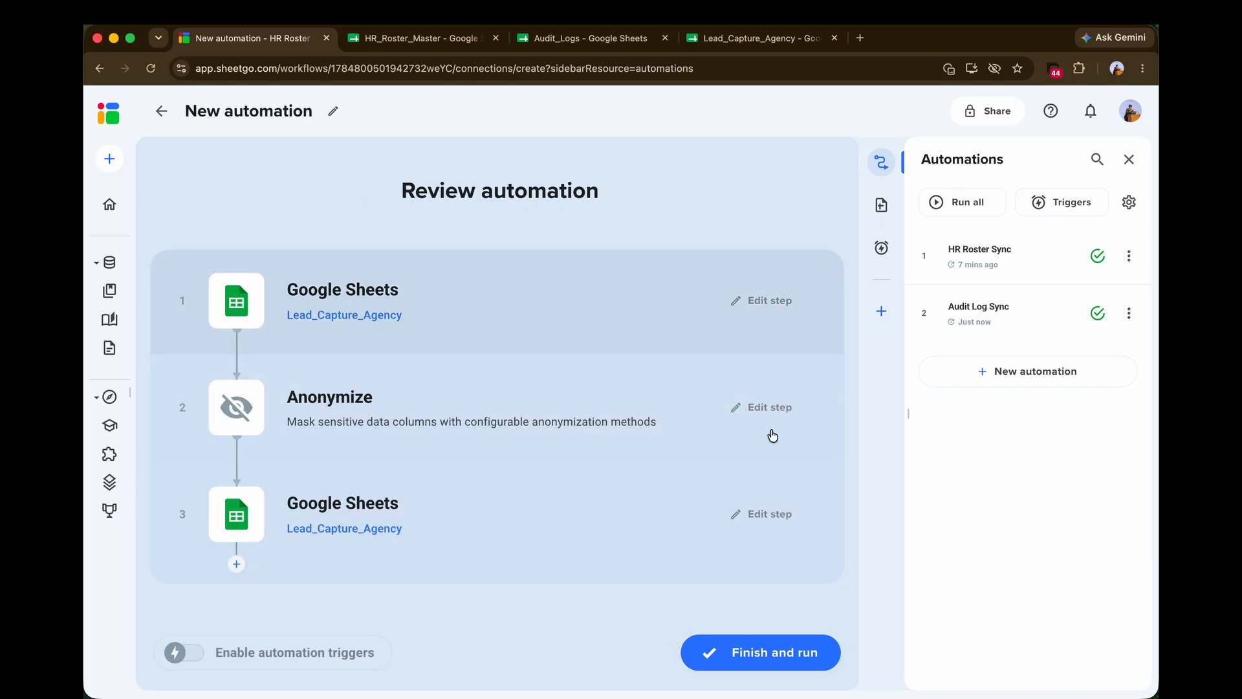
click(796, 652)
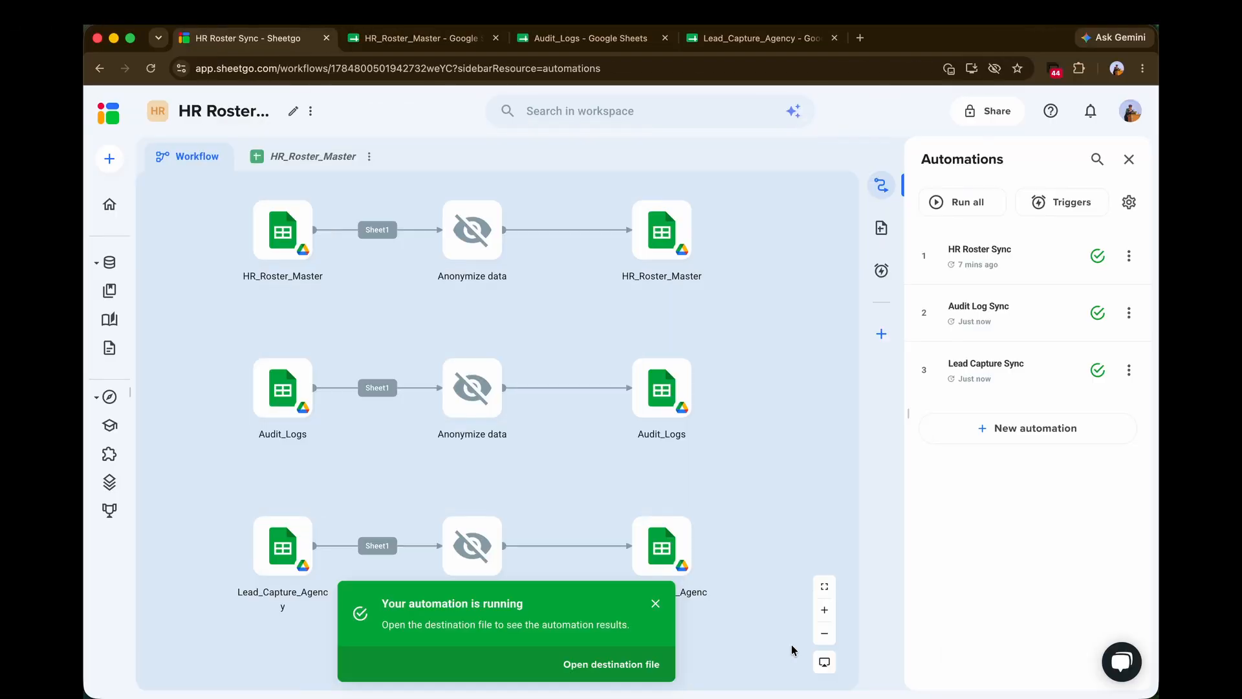
click(655, 603)
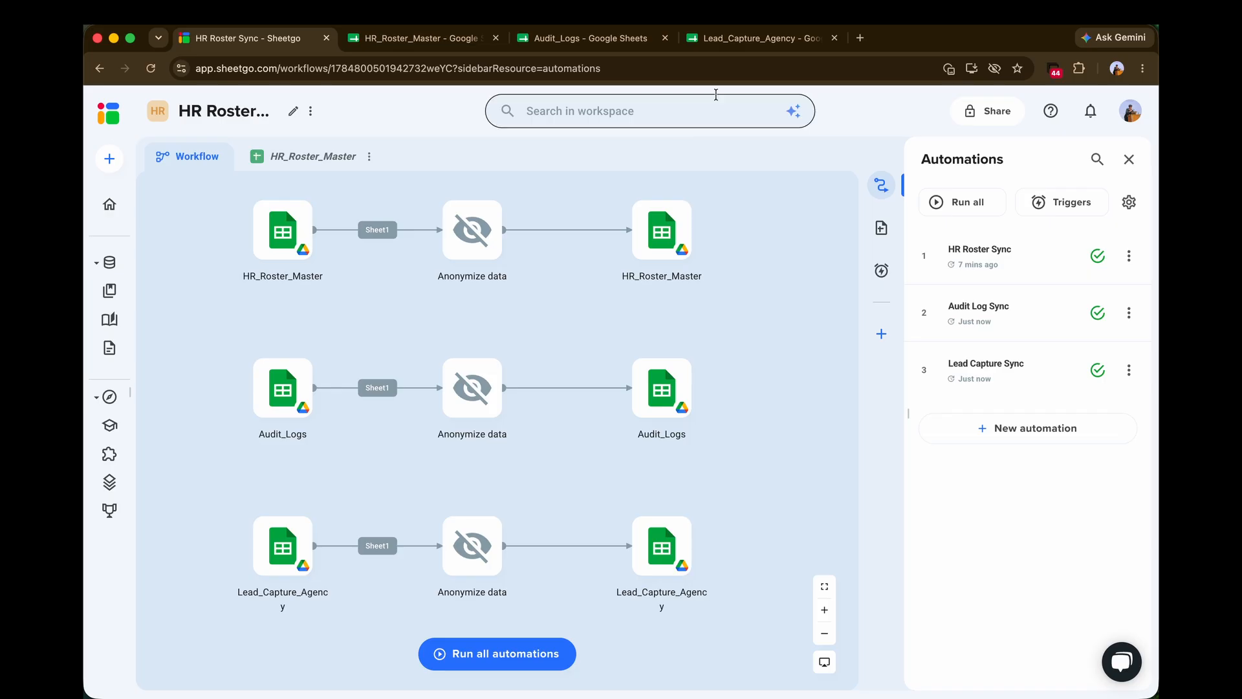
Examine the anonymized data in the Sheetgo_Sheet1 tab of the Lead_Capture_Agency spreadsheet, checking the masked Email cells
click(754, 38)
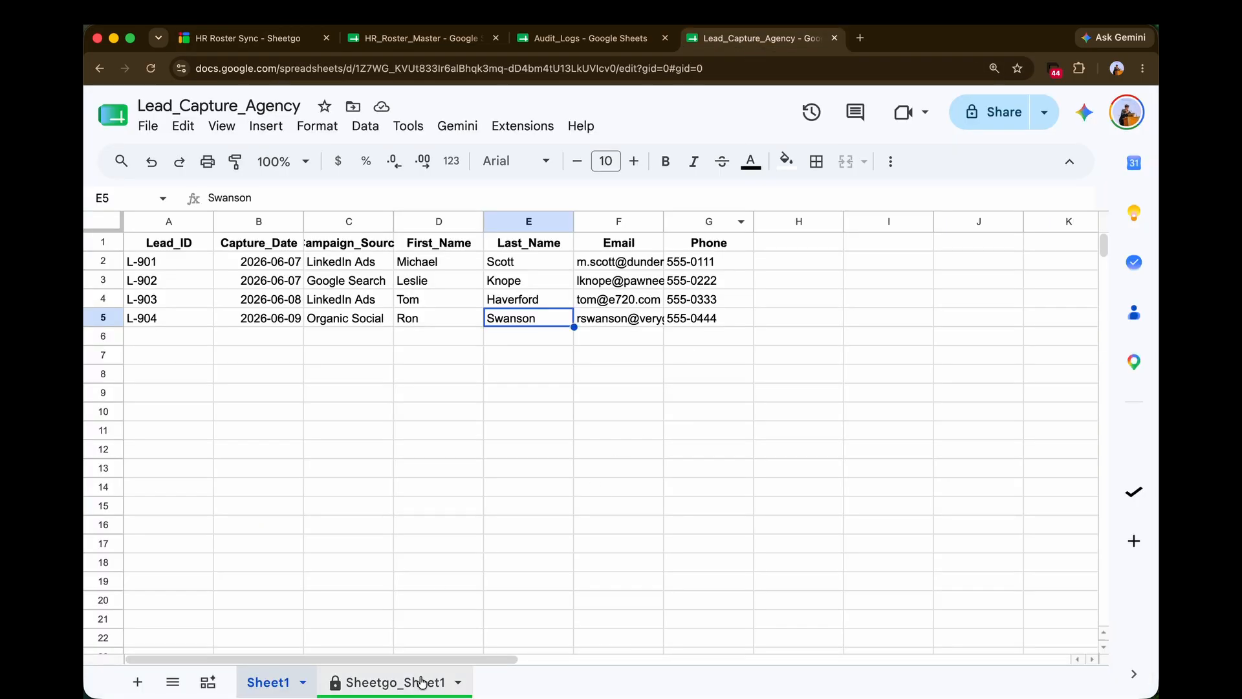
click(428, 684)
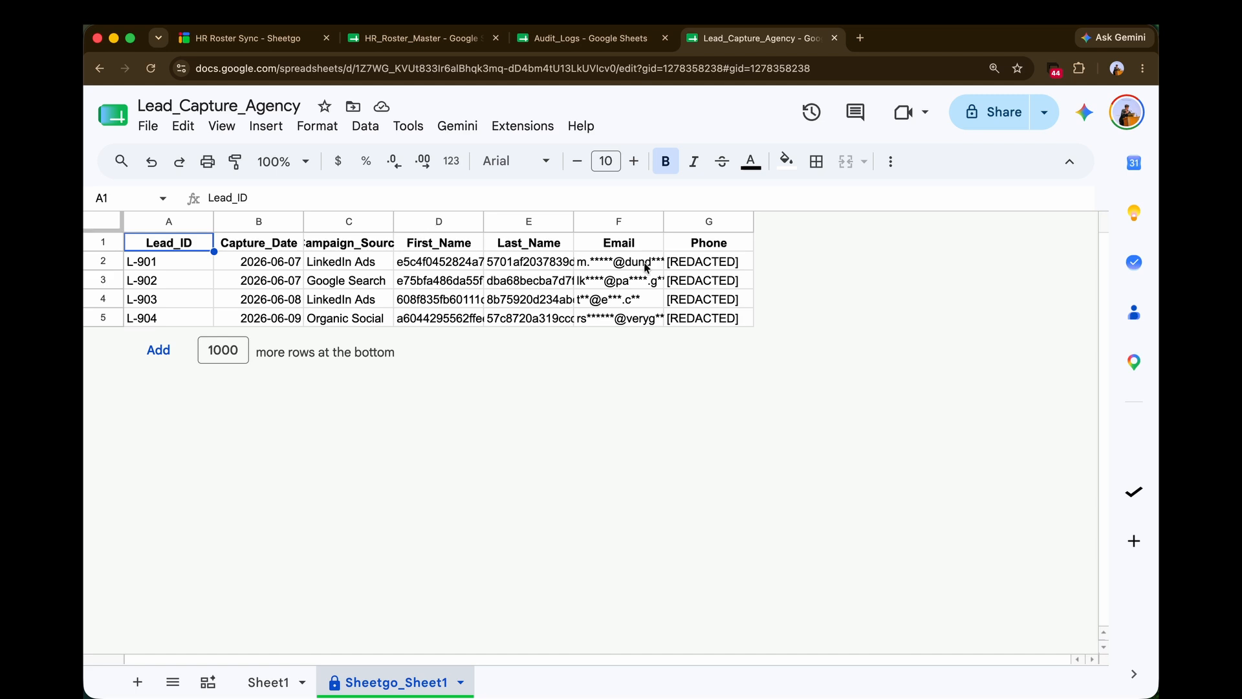
drag(647, 265, 643, 312)
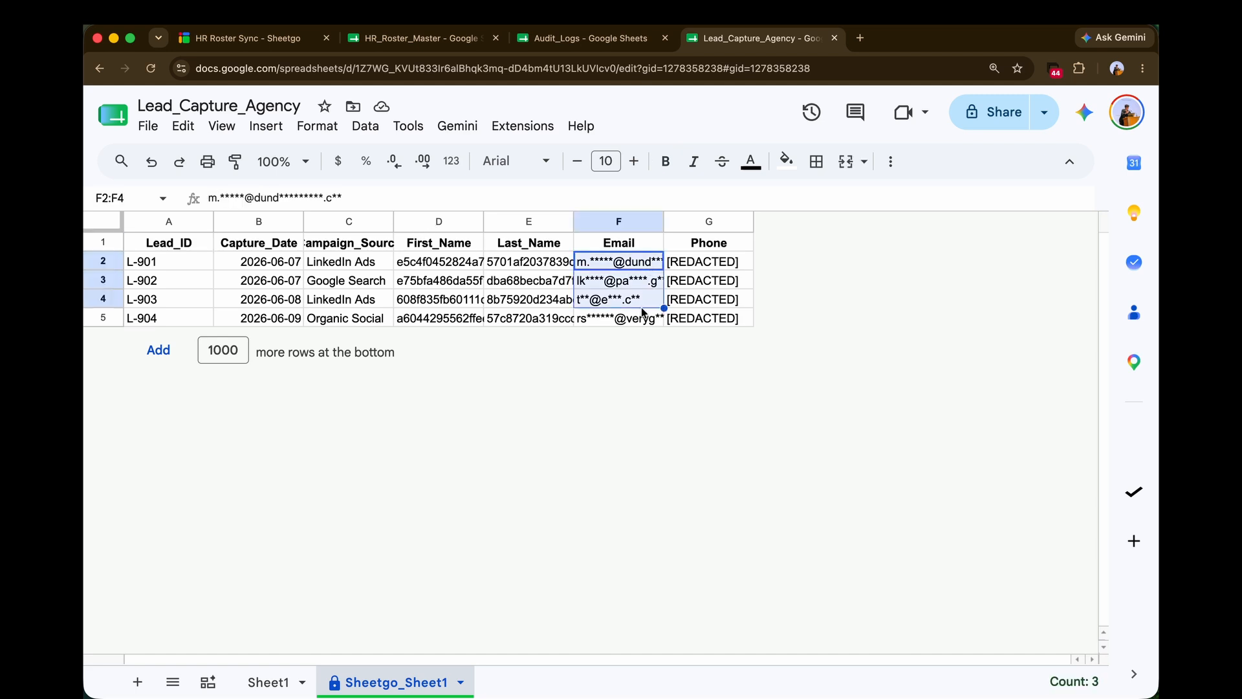
click(638, 321)
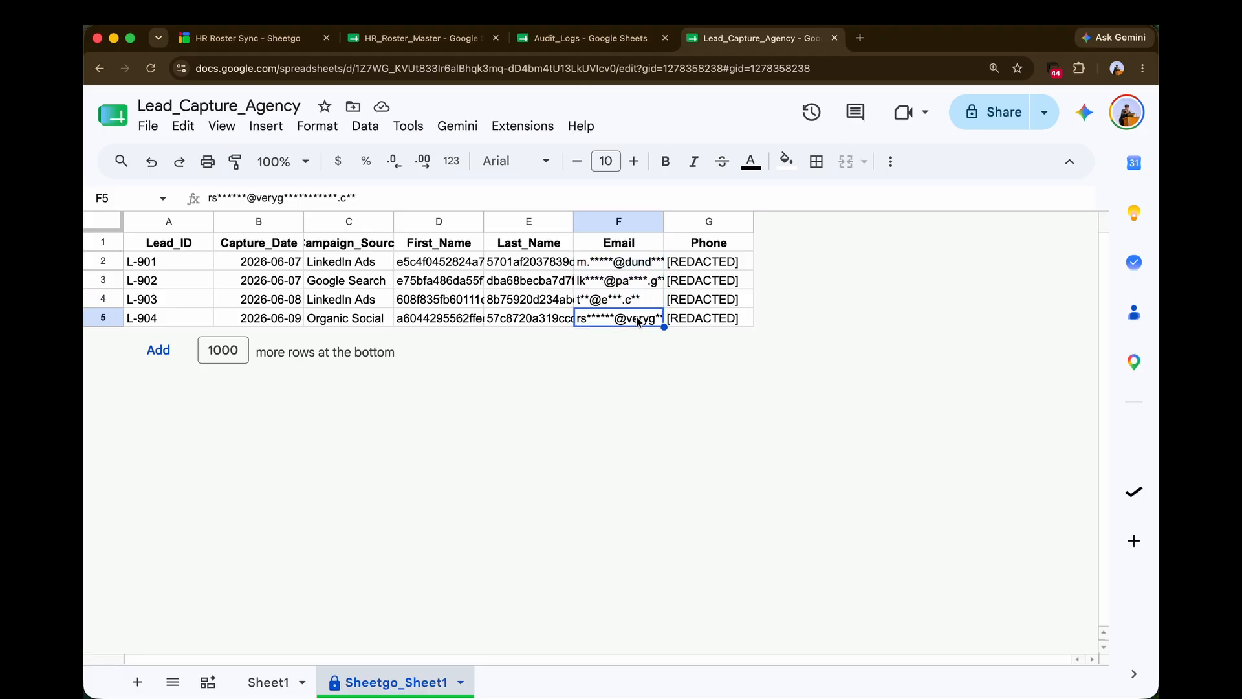